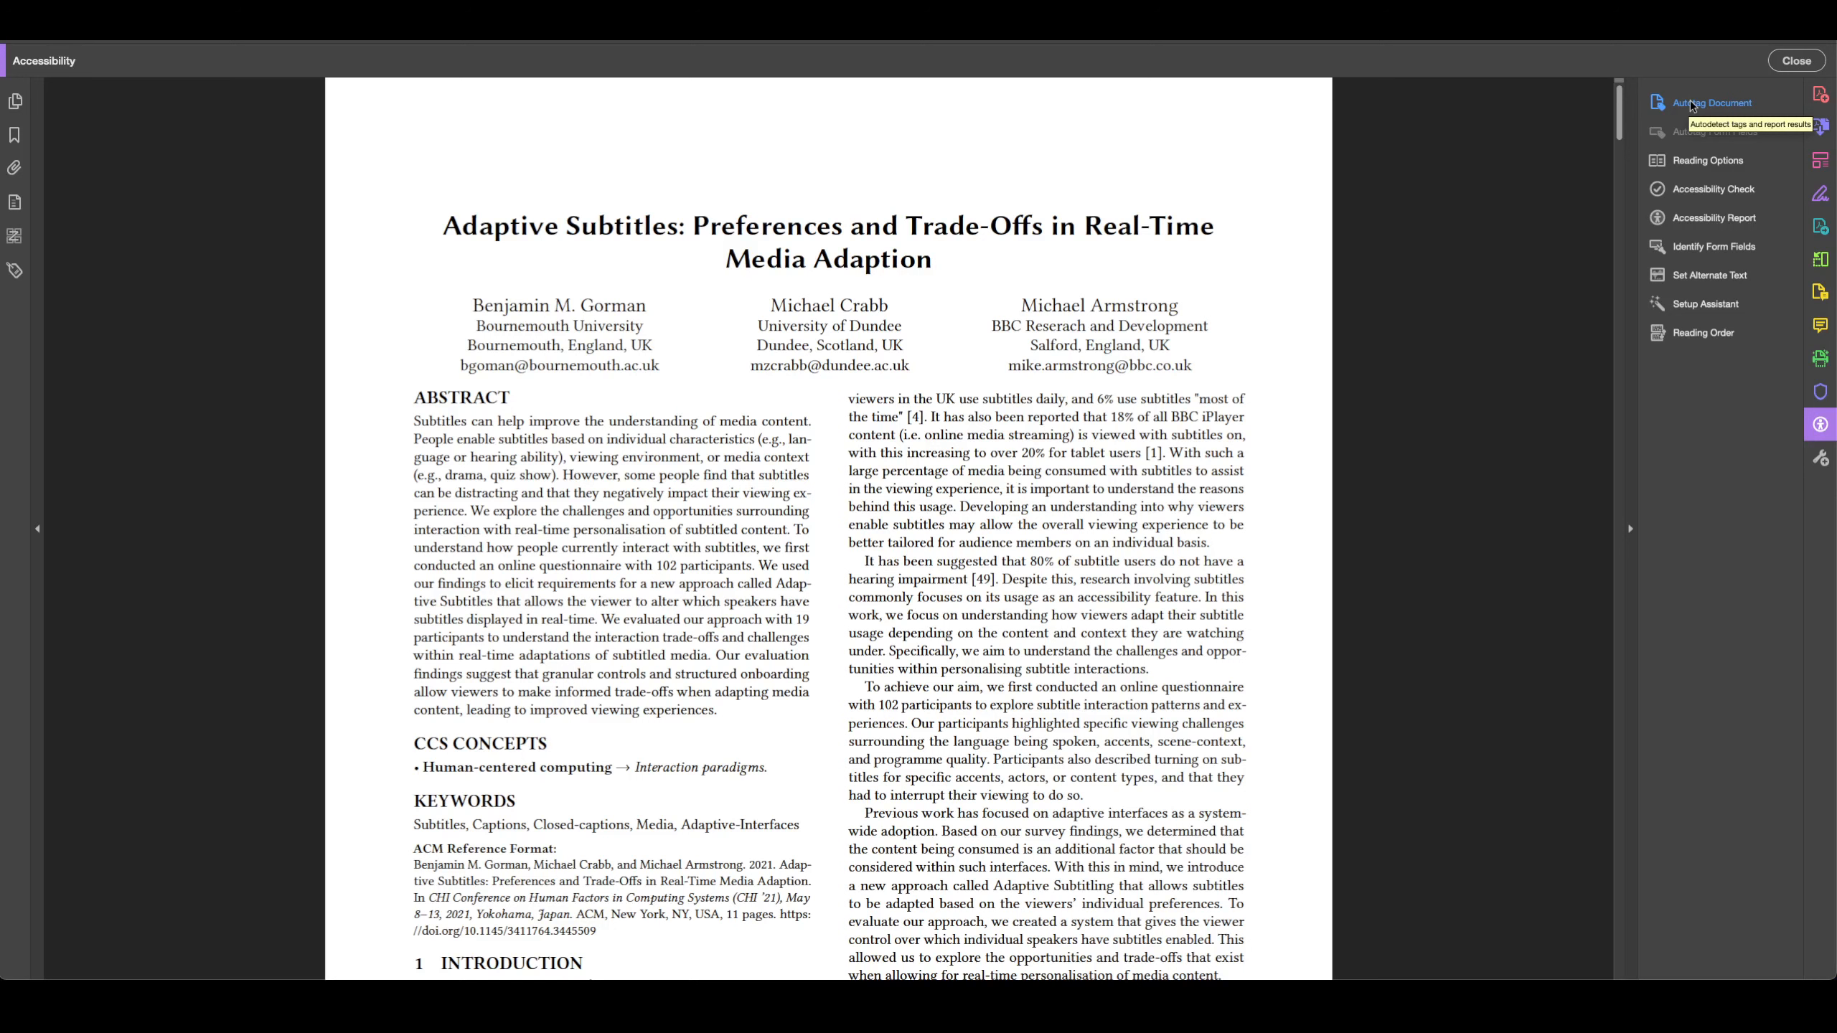
Autotag the document, display its structure types with the Reading Order tool, and dismiss the recognition report
click(1689, 110)
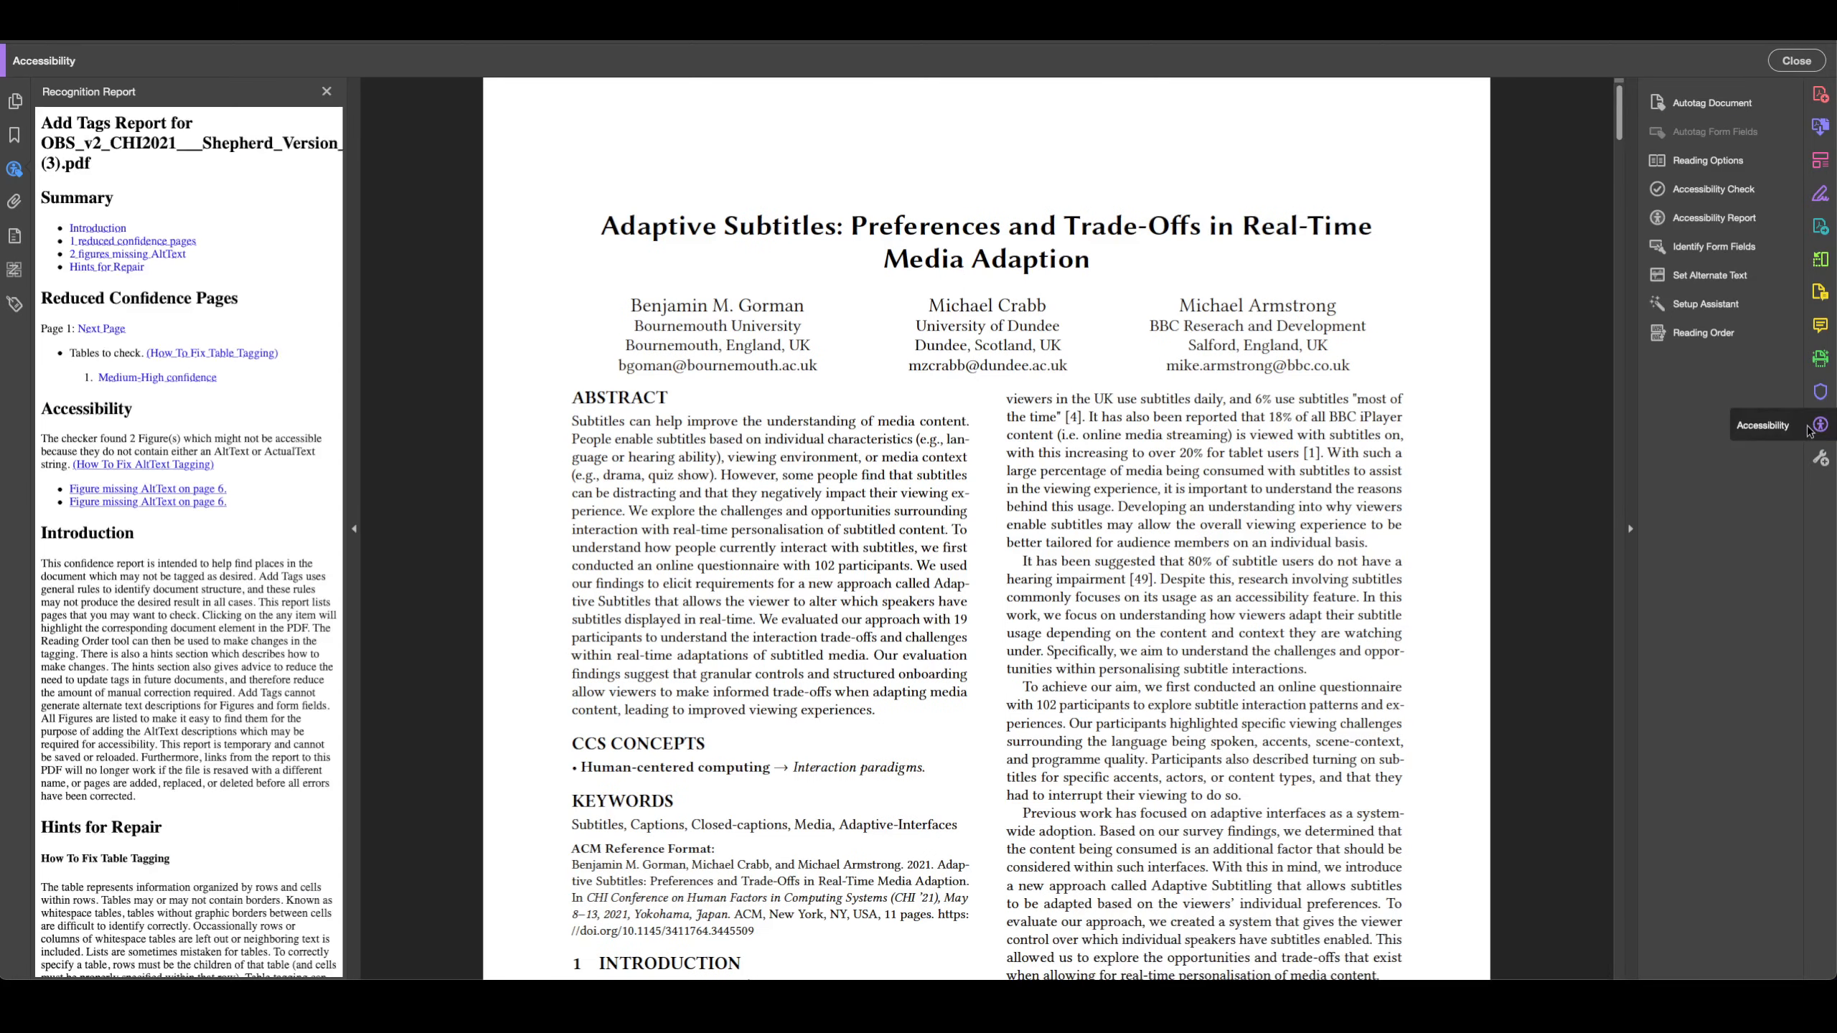
click(1819, 430)
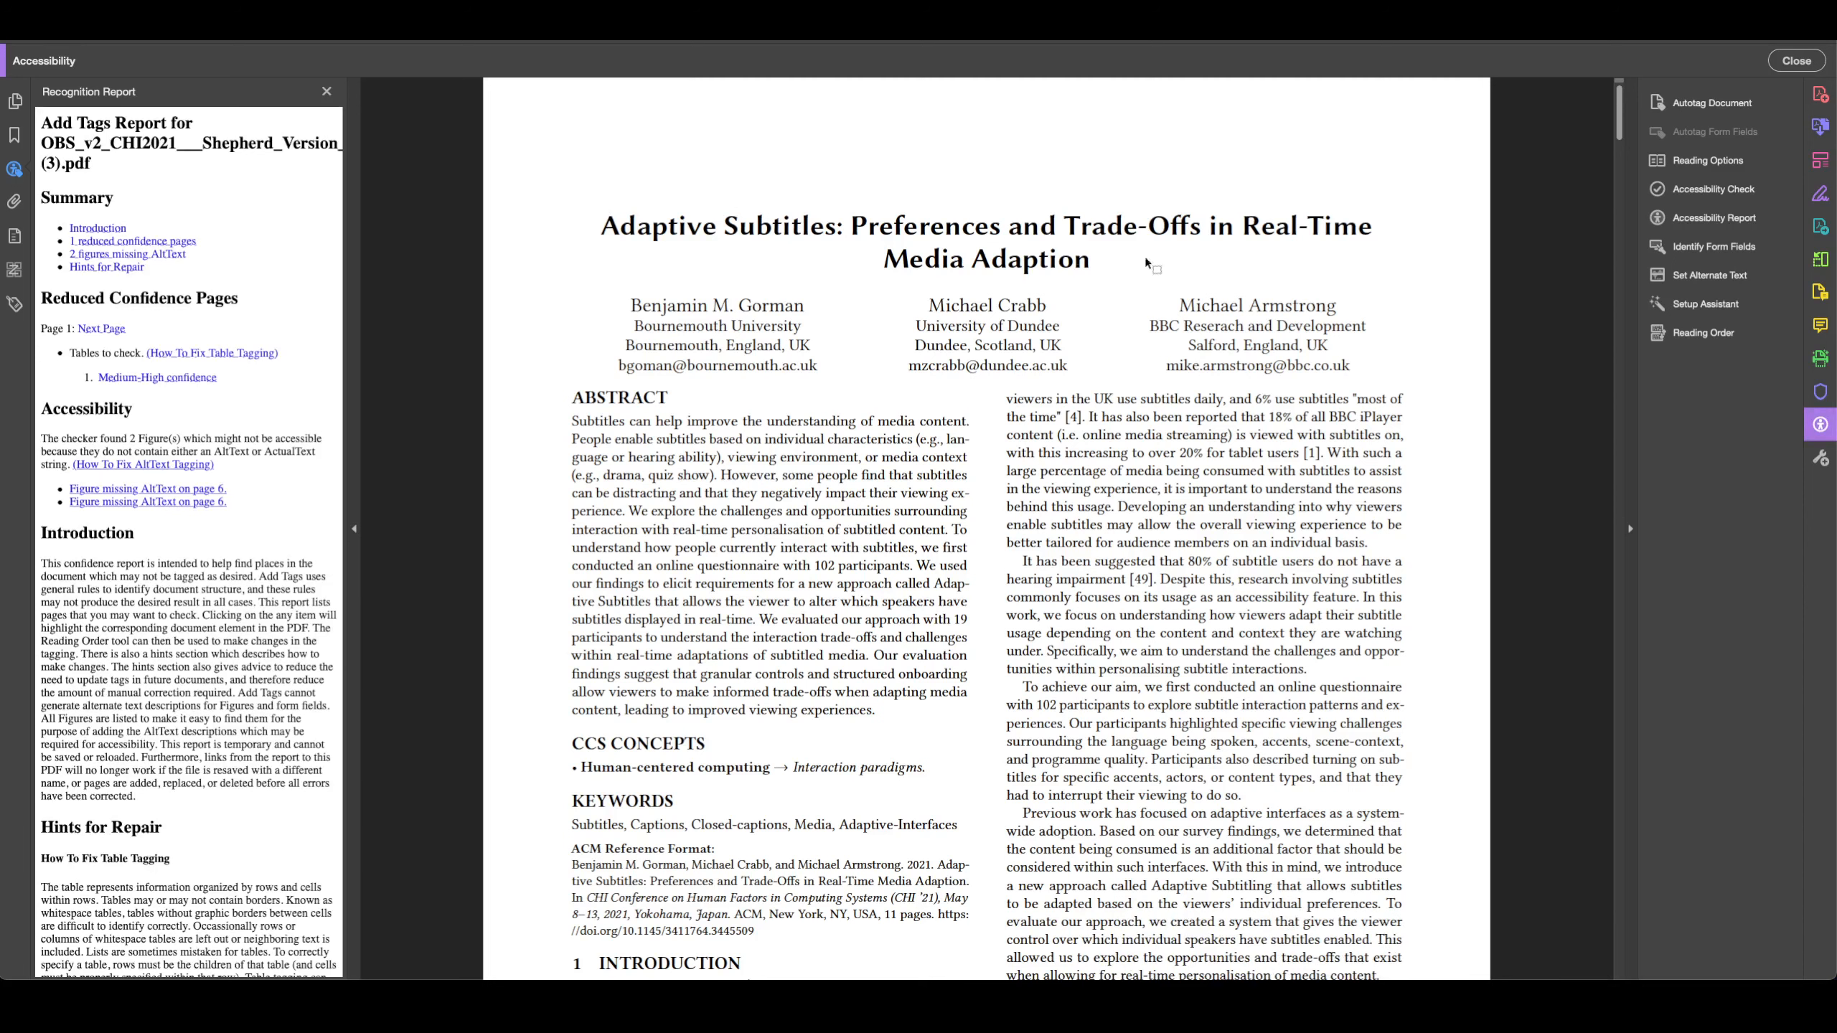
click(1714, 334)
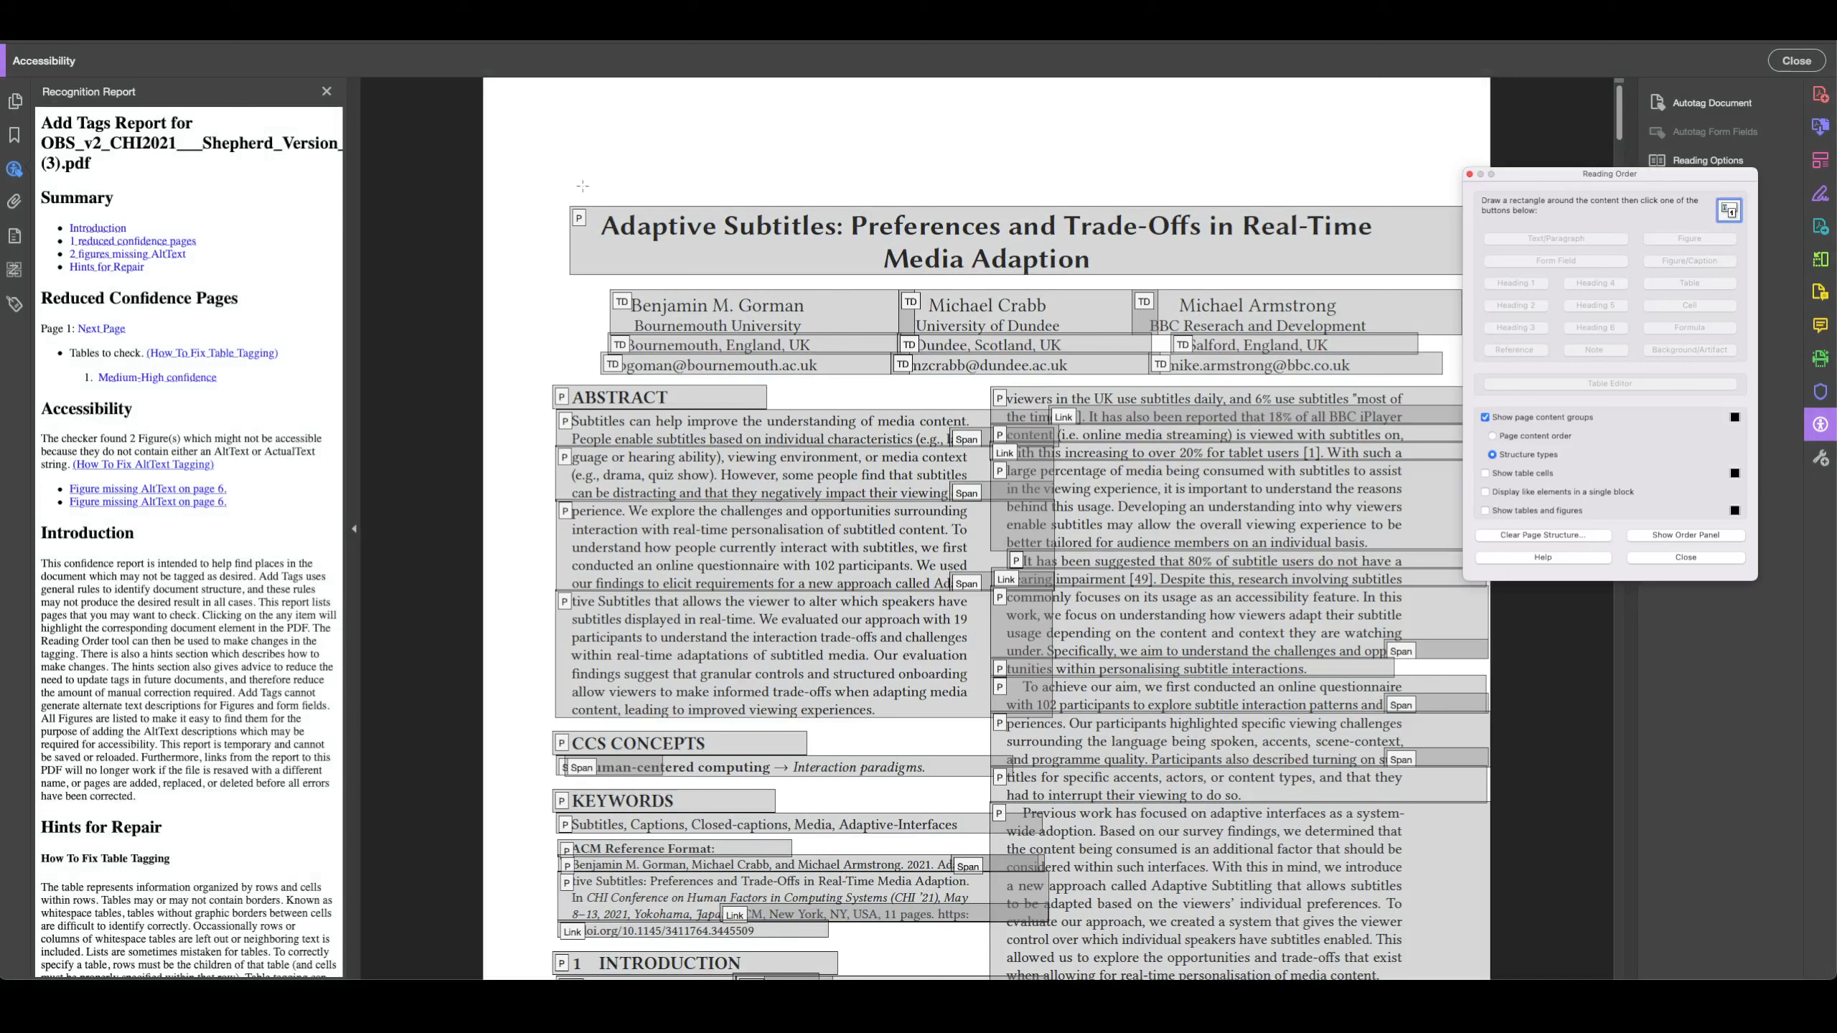
click(327, 91)
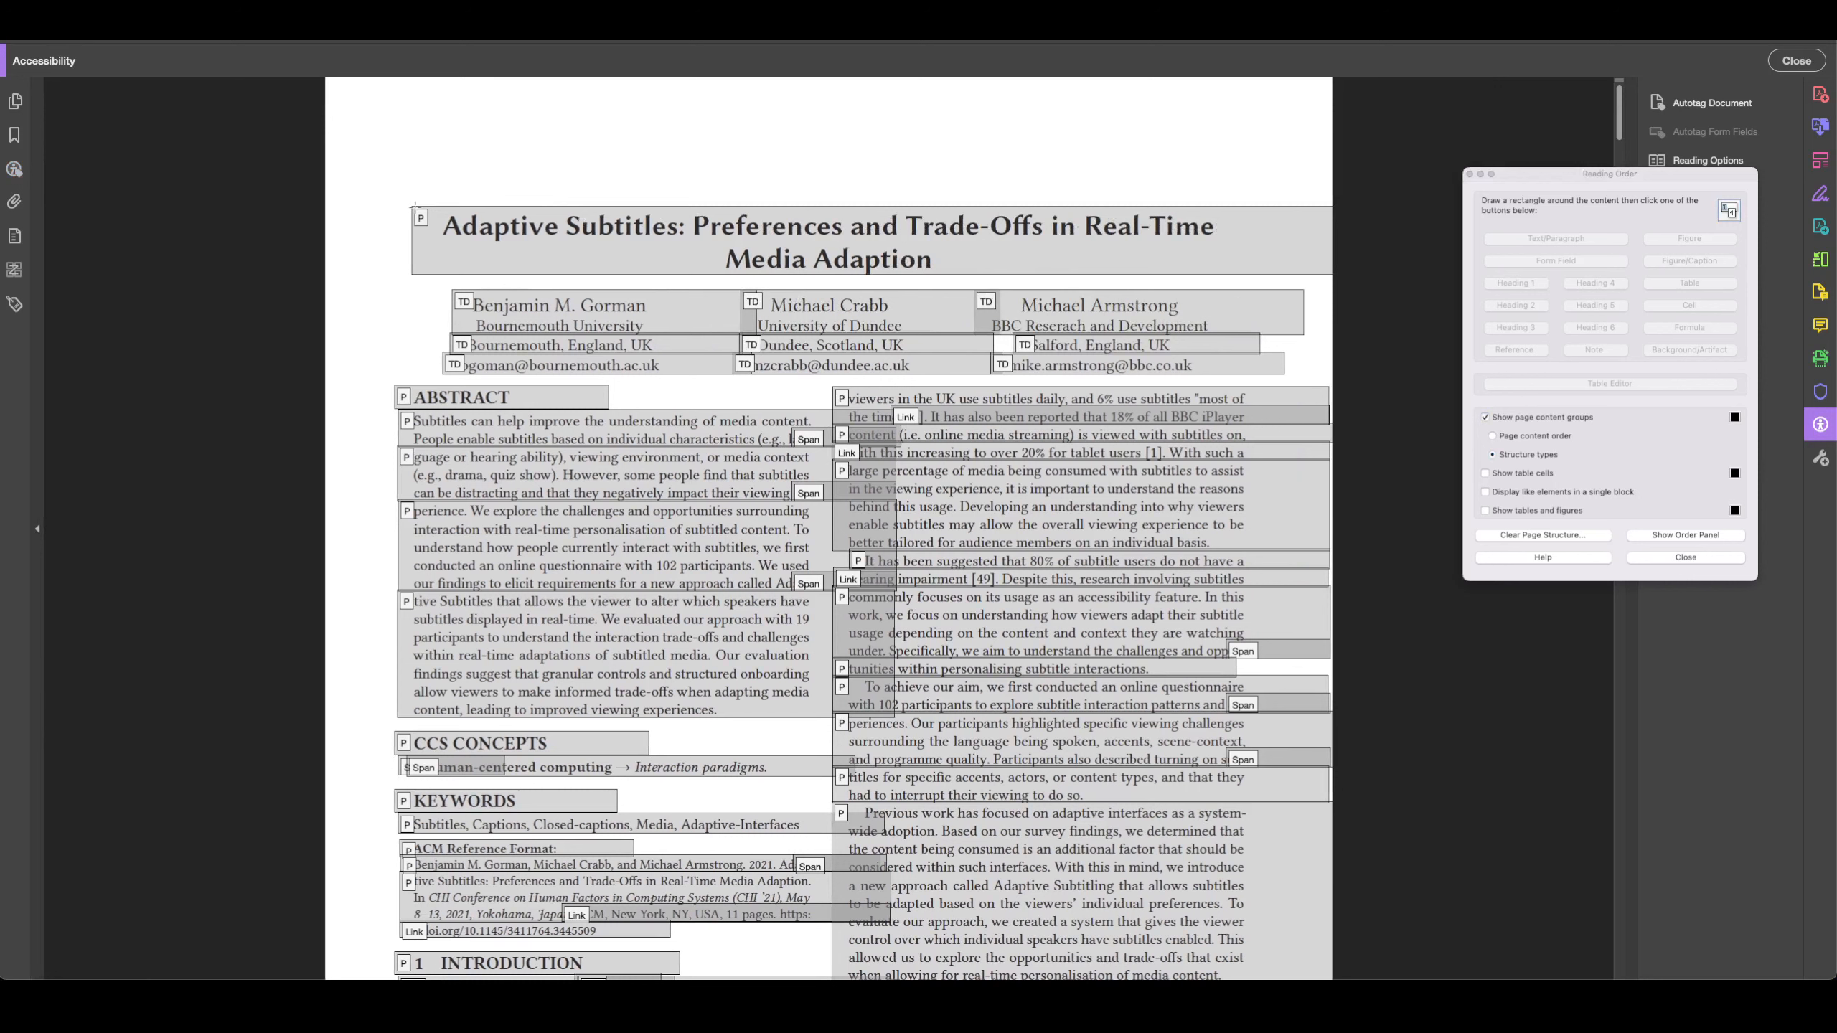
Examine the tagged regions of the first author's name, location and e-mail, and of the ABSTRACT heading
click(465, 304)
click(463, 342)
click(454, 364)
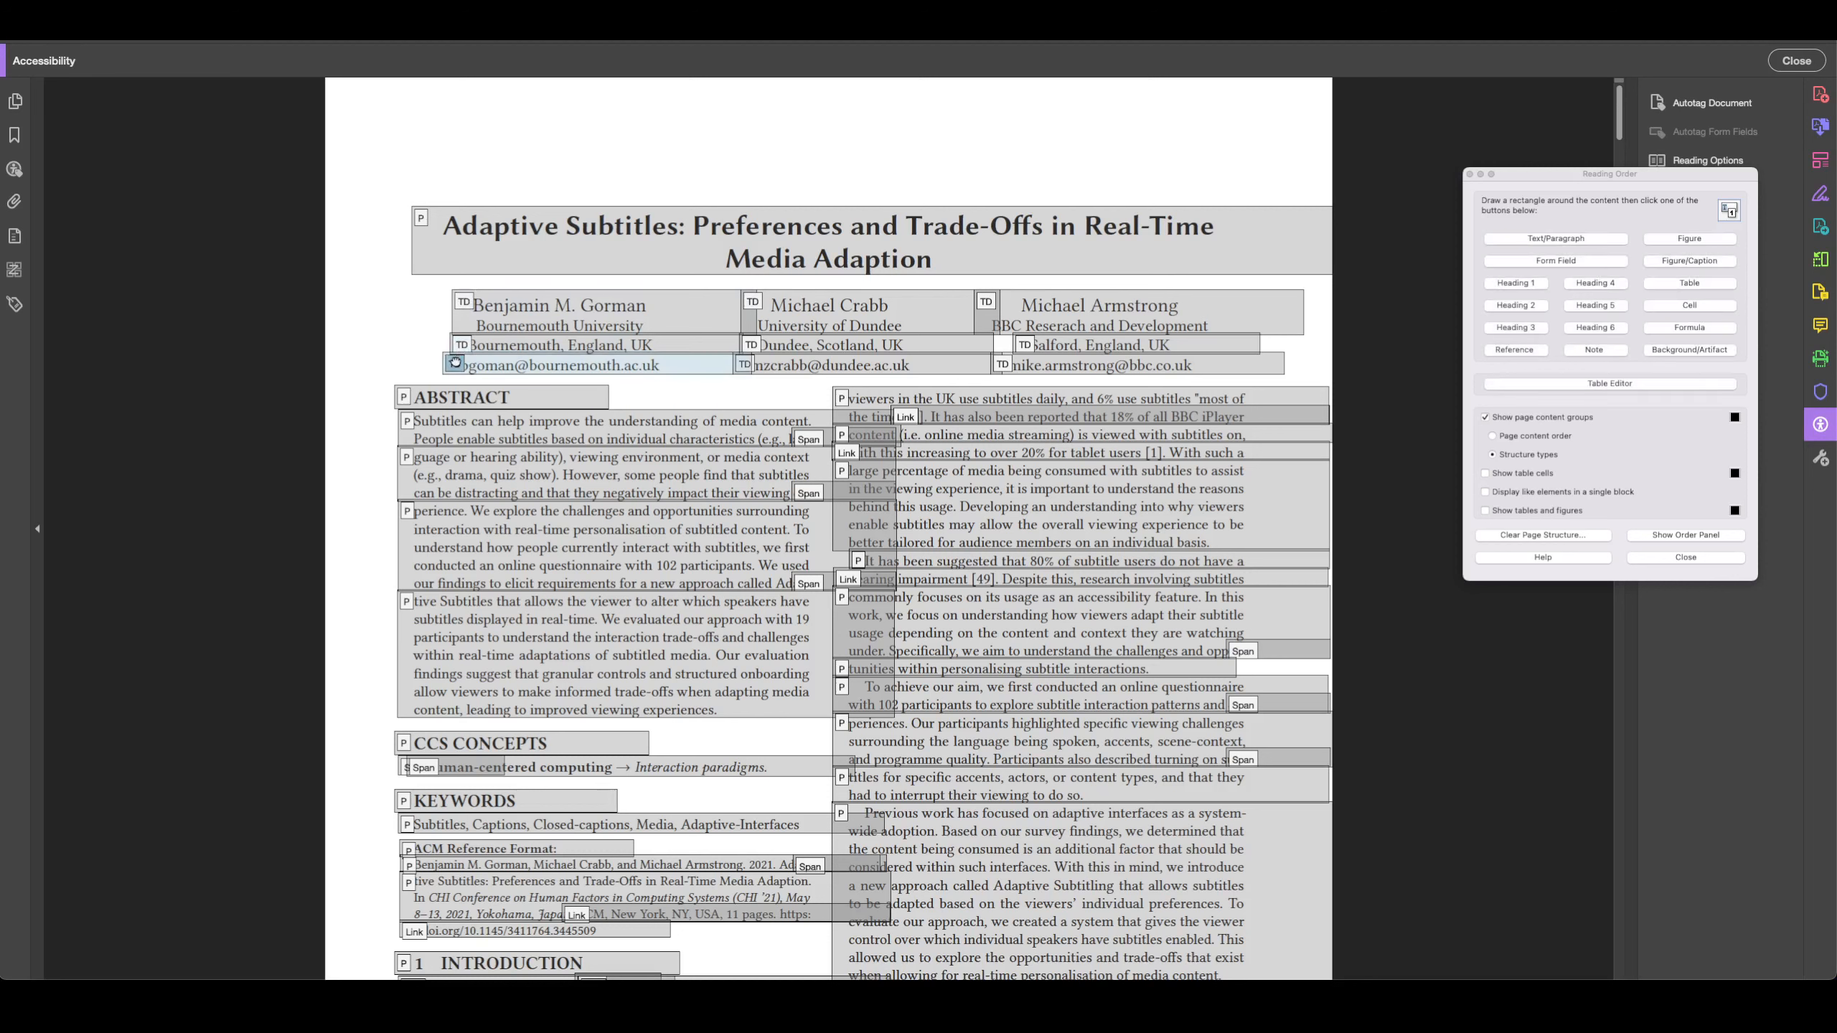
click(405, 398)
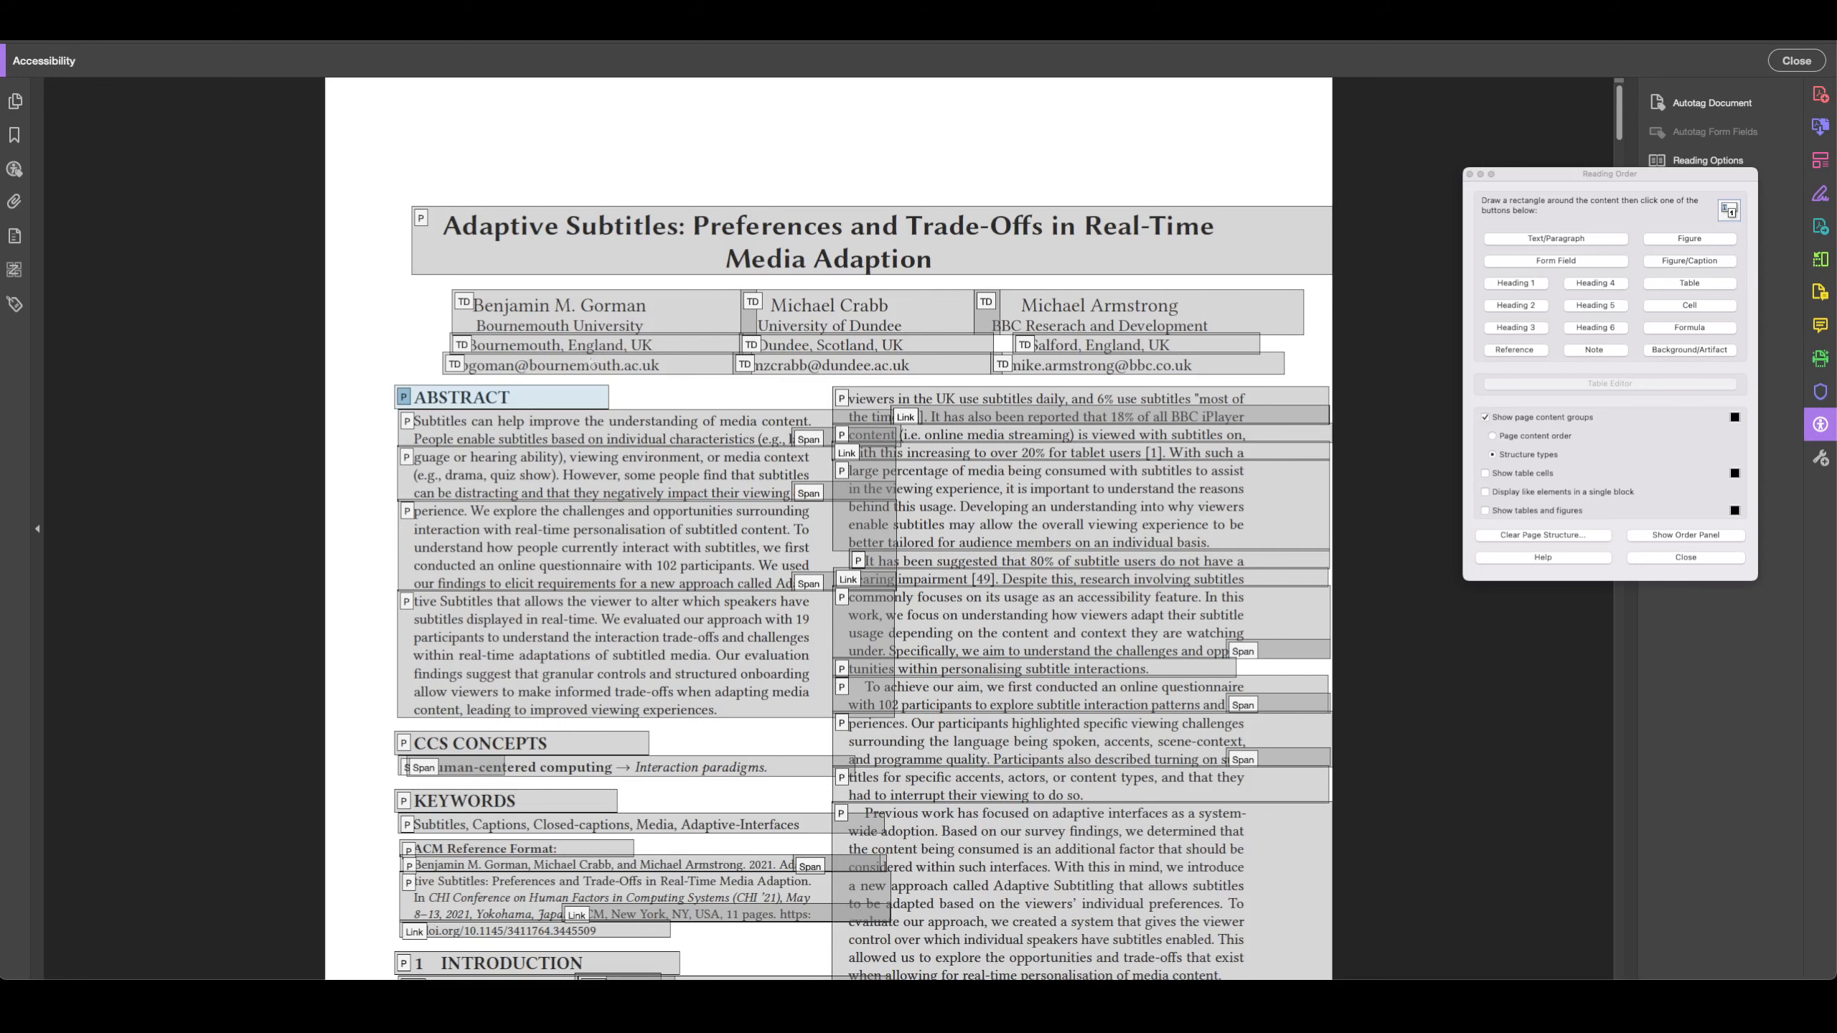
Reopen the Reading Order tool and label the page content groups by page content order
click(1470, 175)
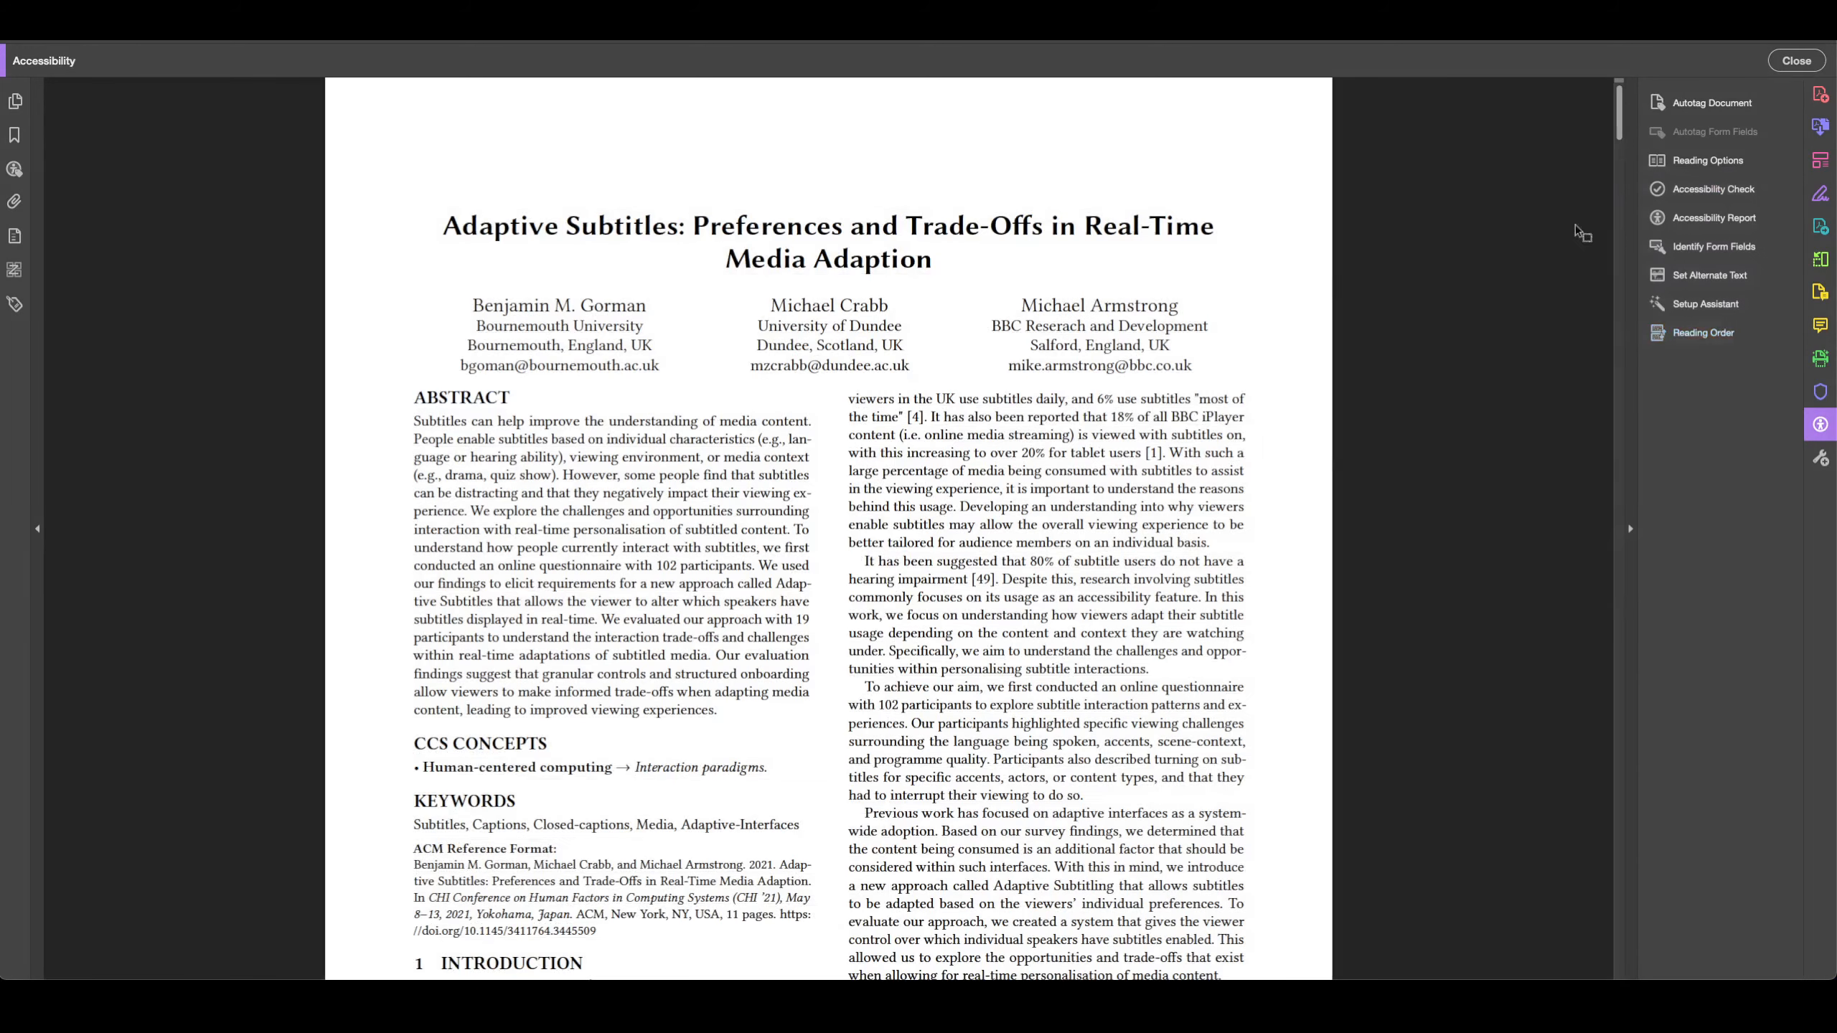
click(1701, 334)
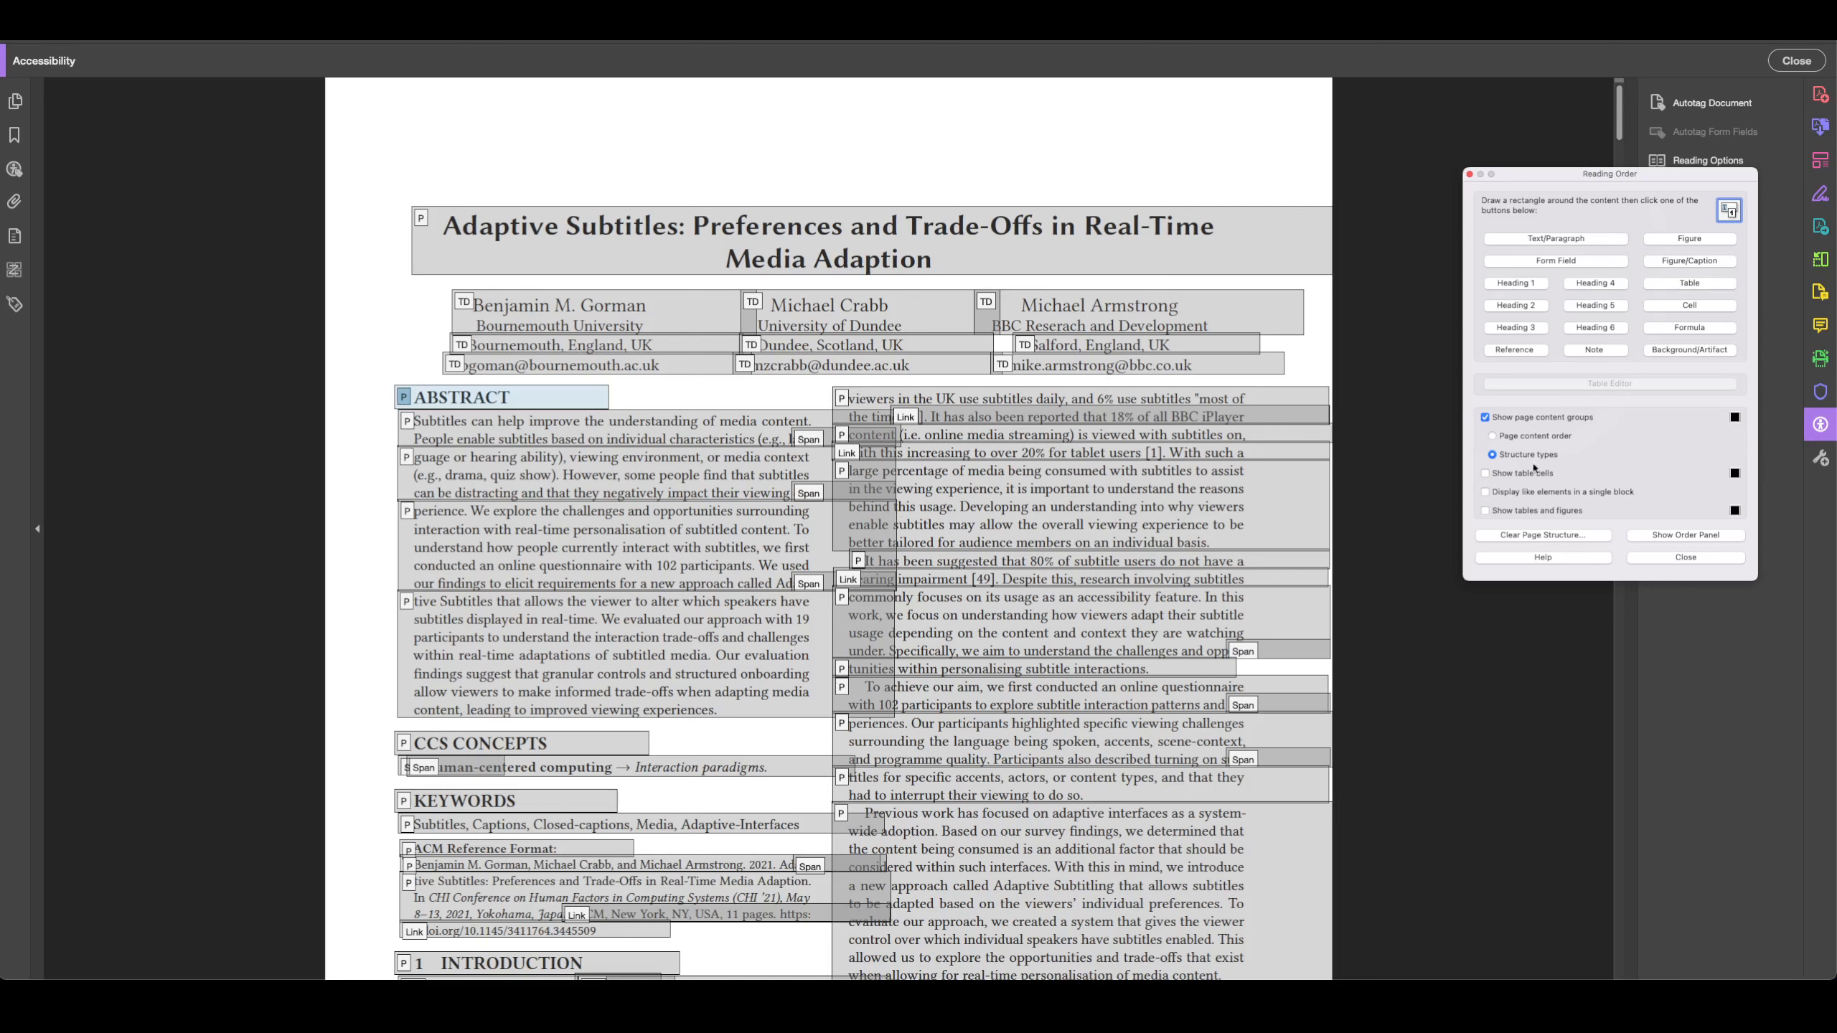
click(1492, 436)
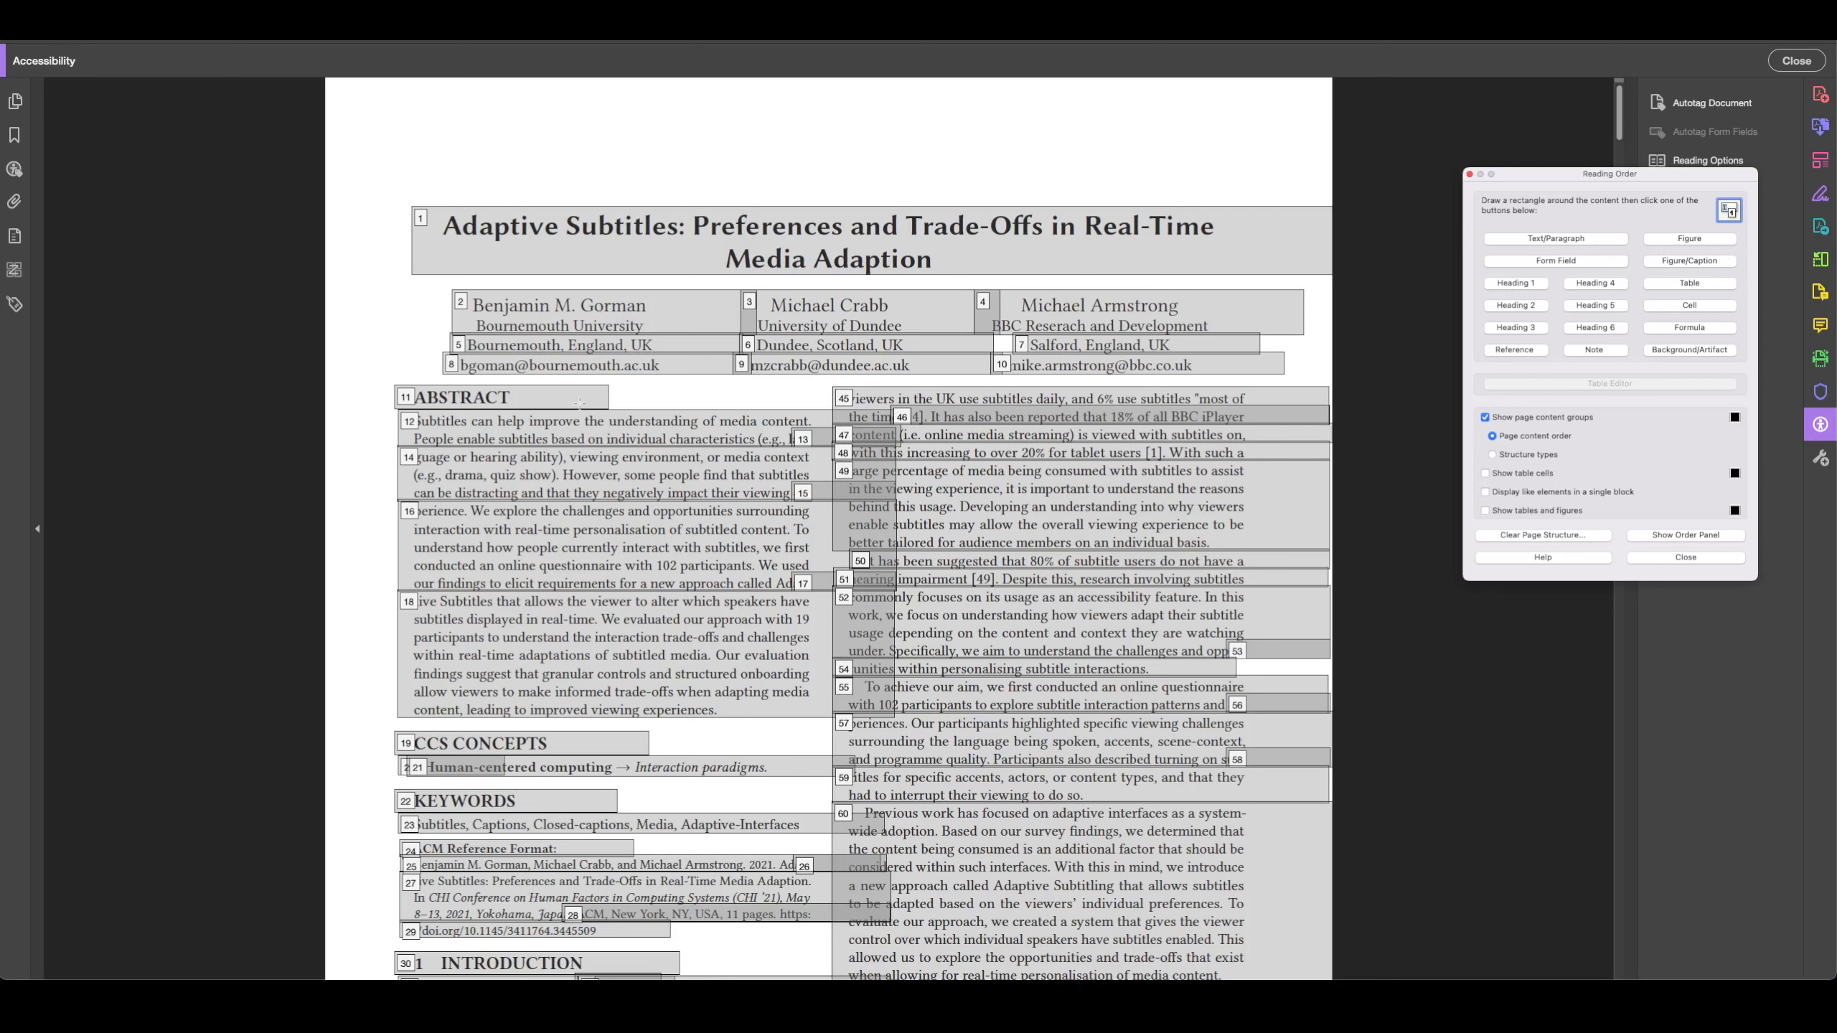
Show the Tags navigation pane
click(192, 20)
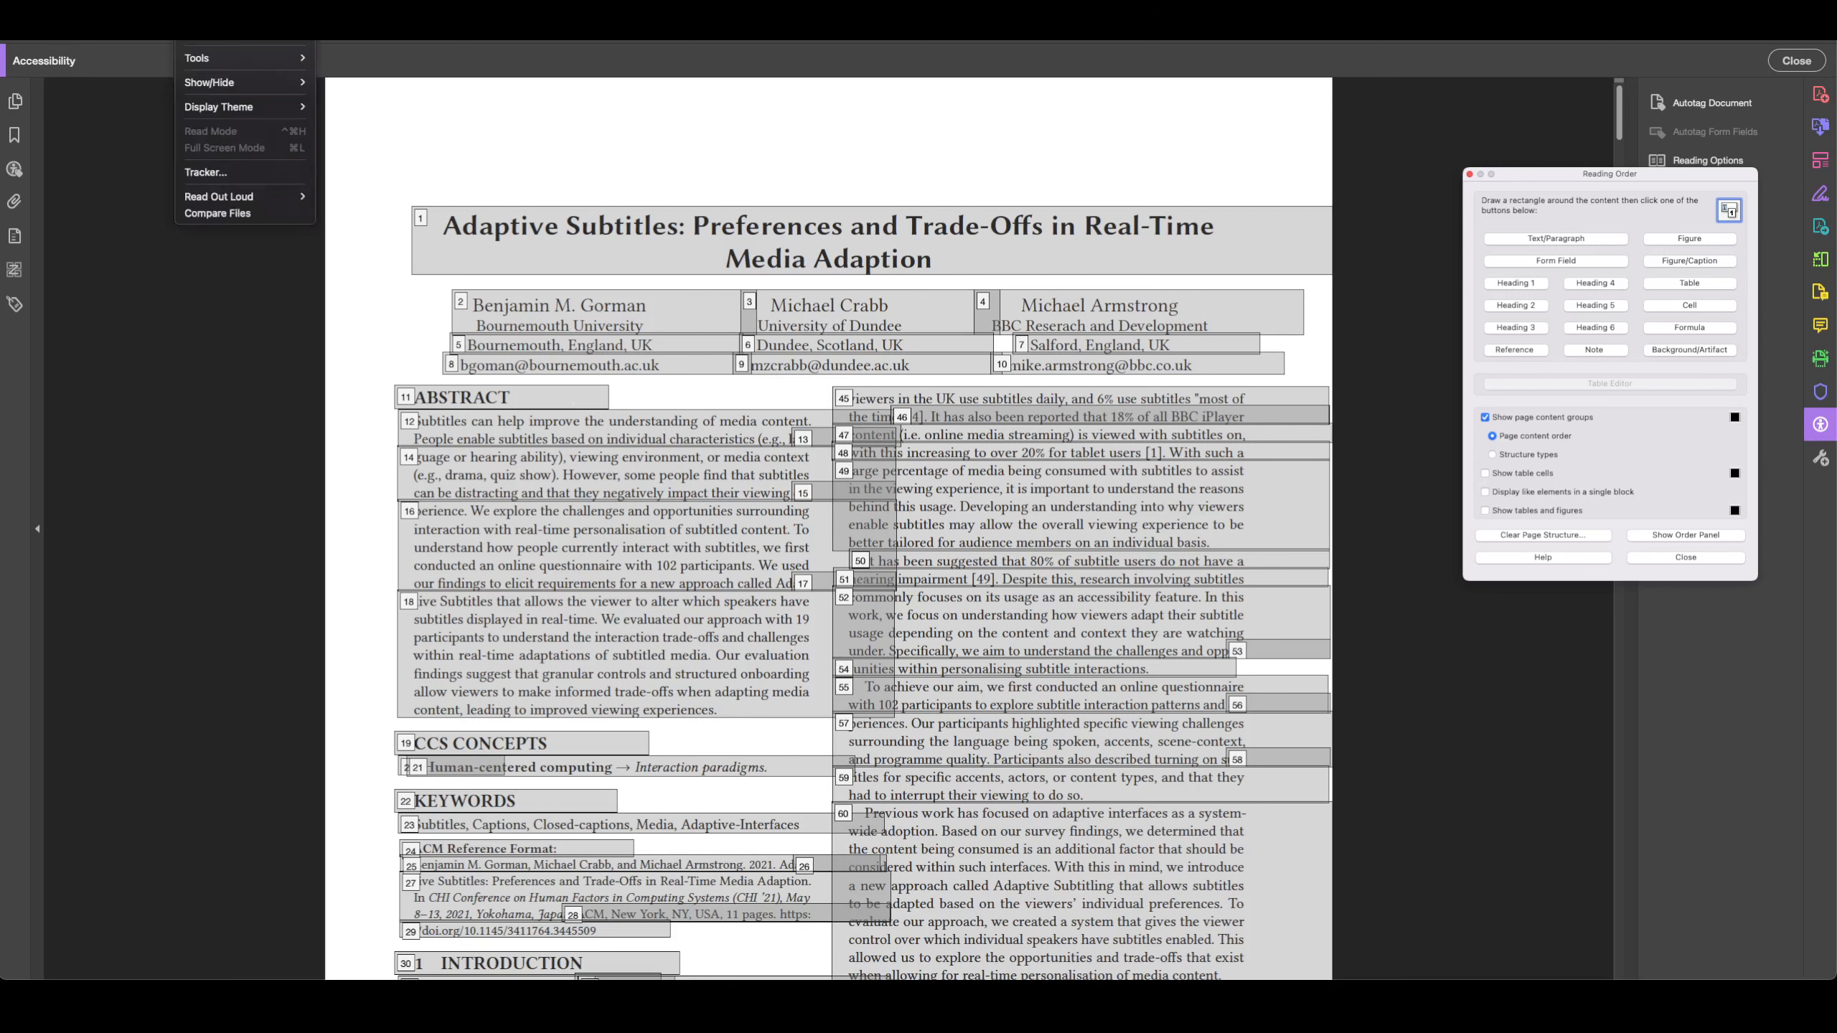
mouse_move(243, 88)
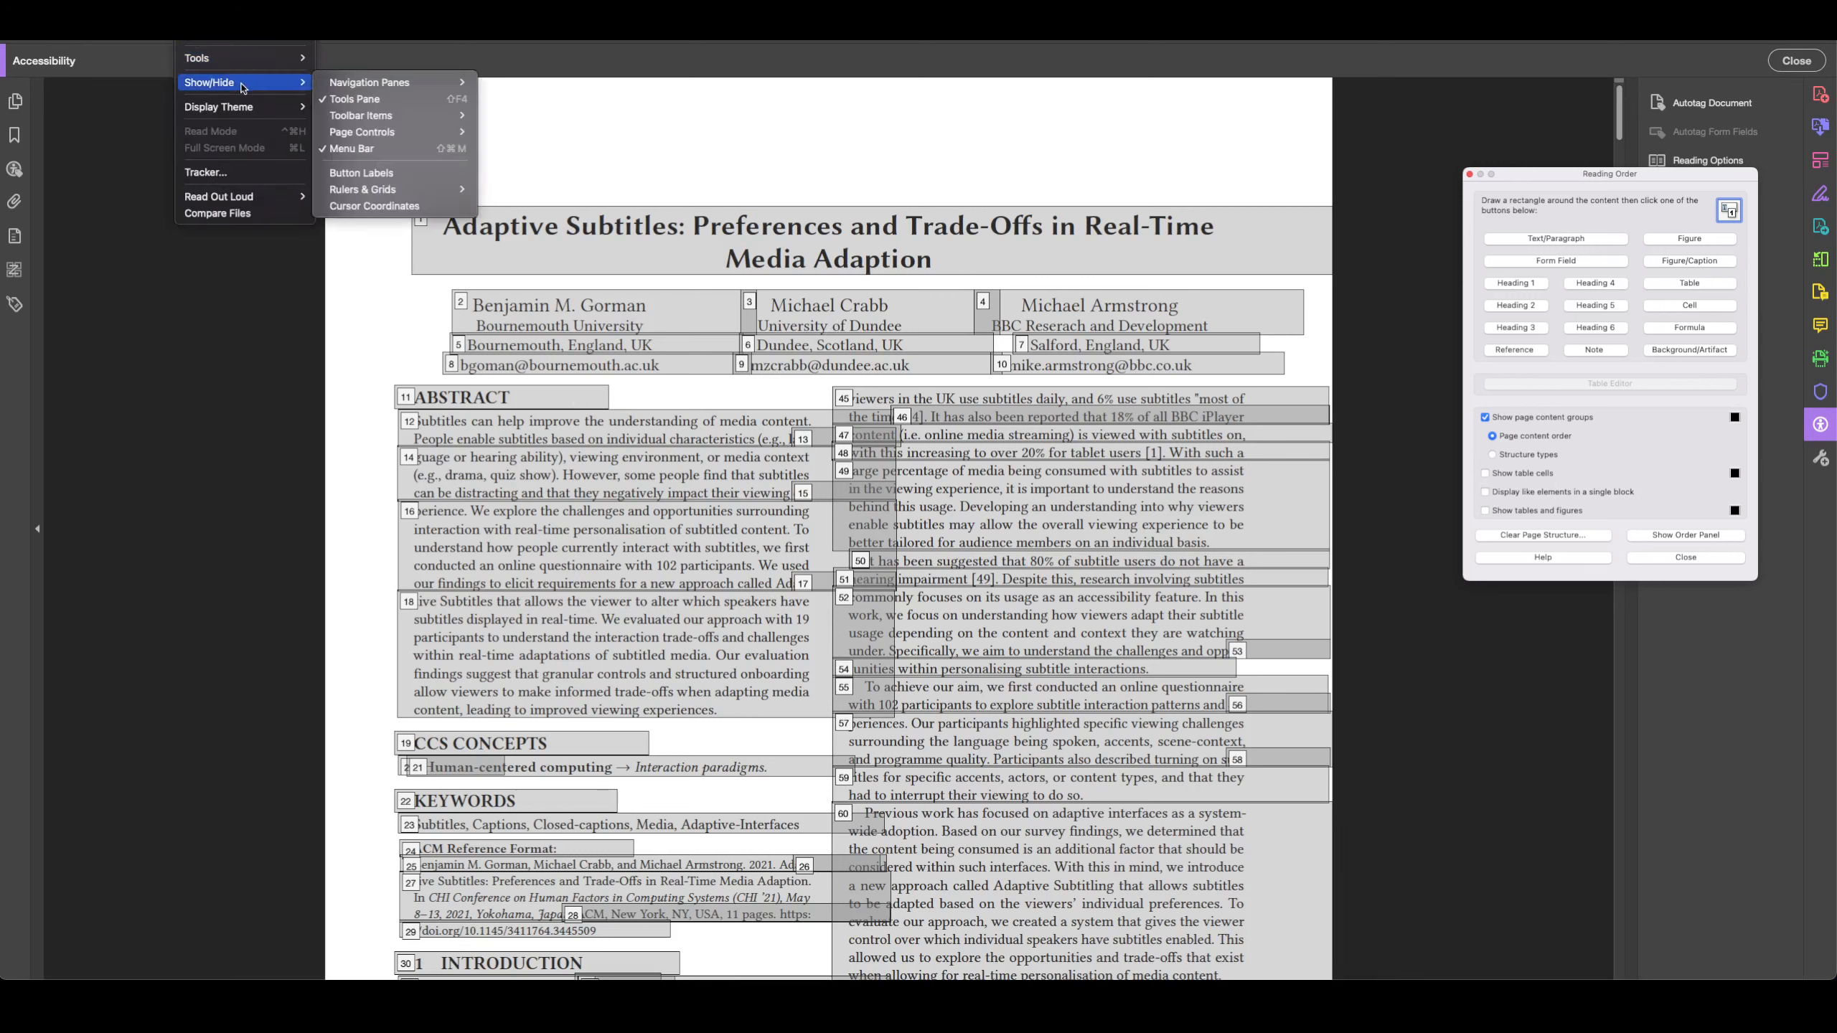
mouse_move(424, 83)
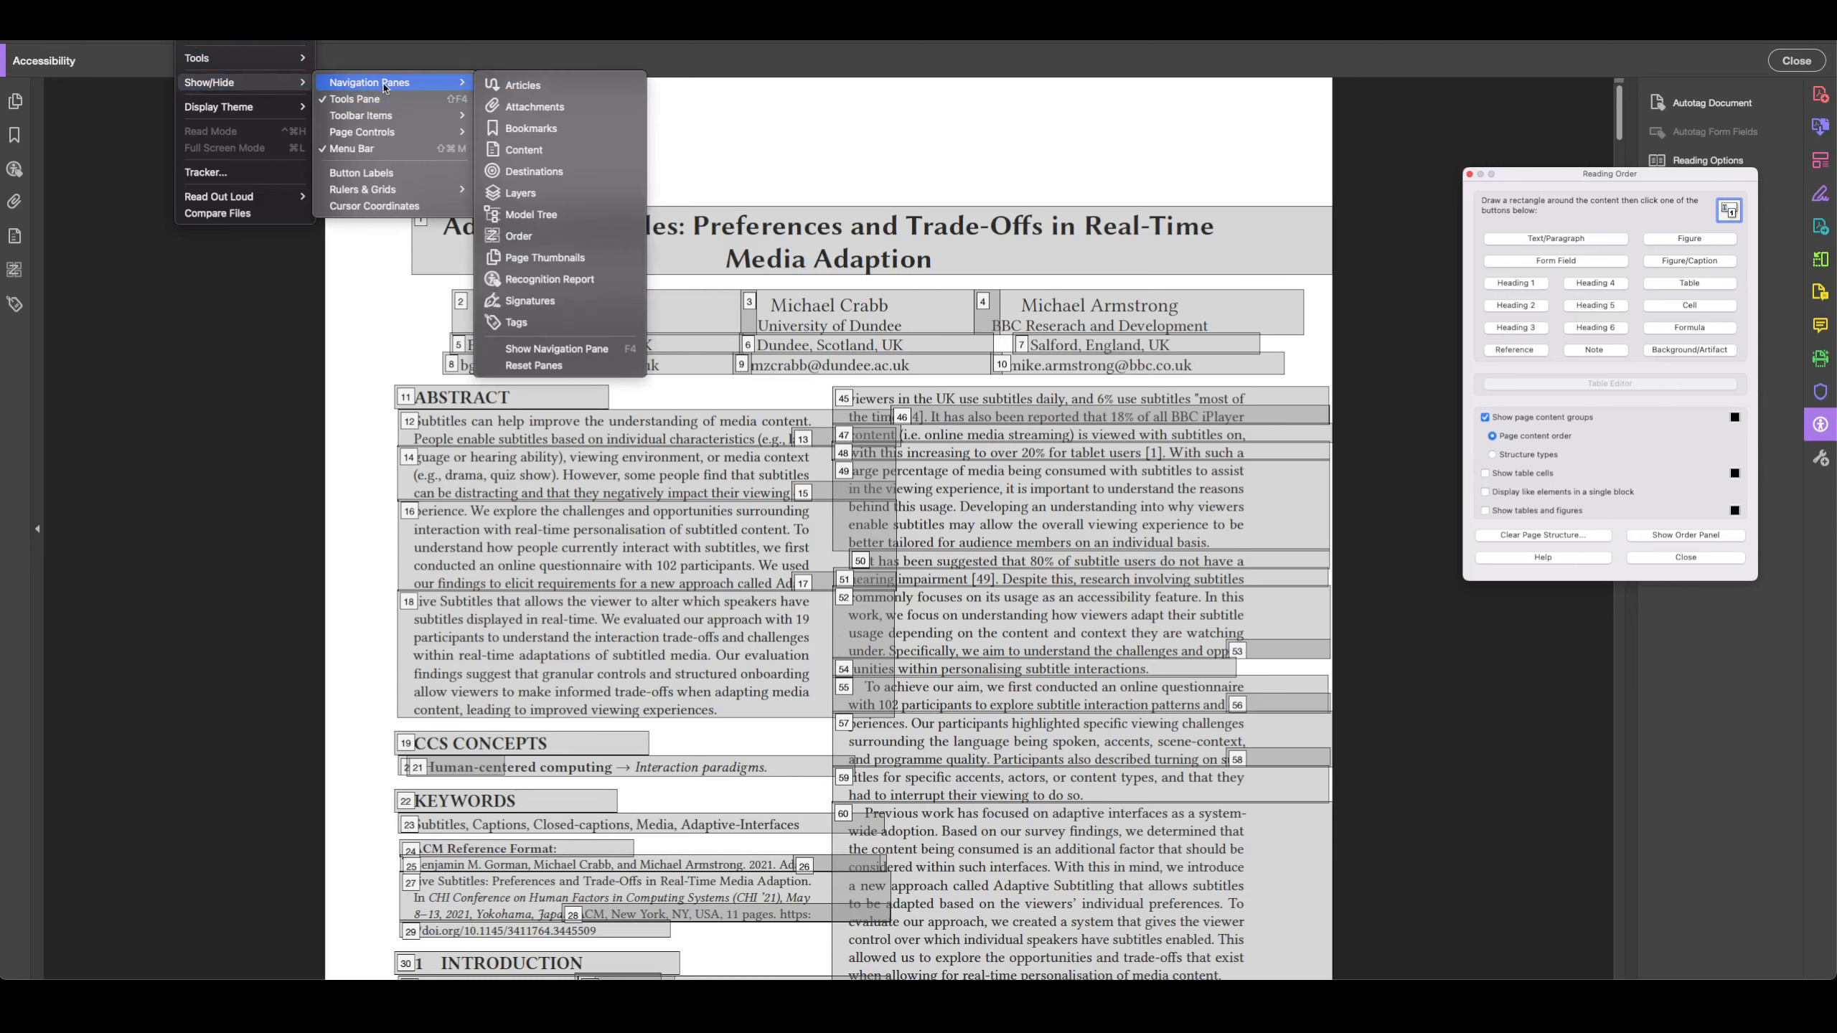
click(516, 322)
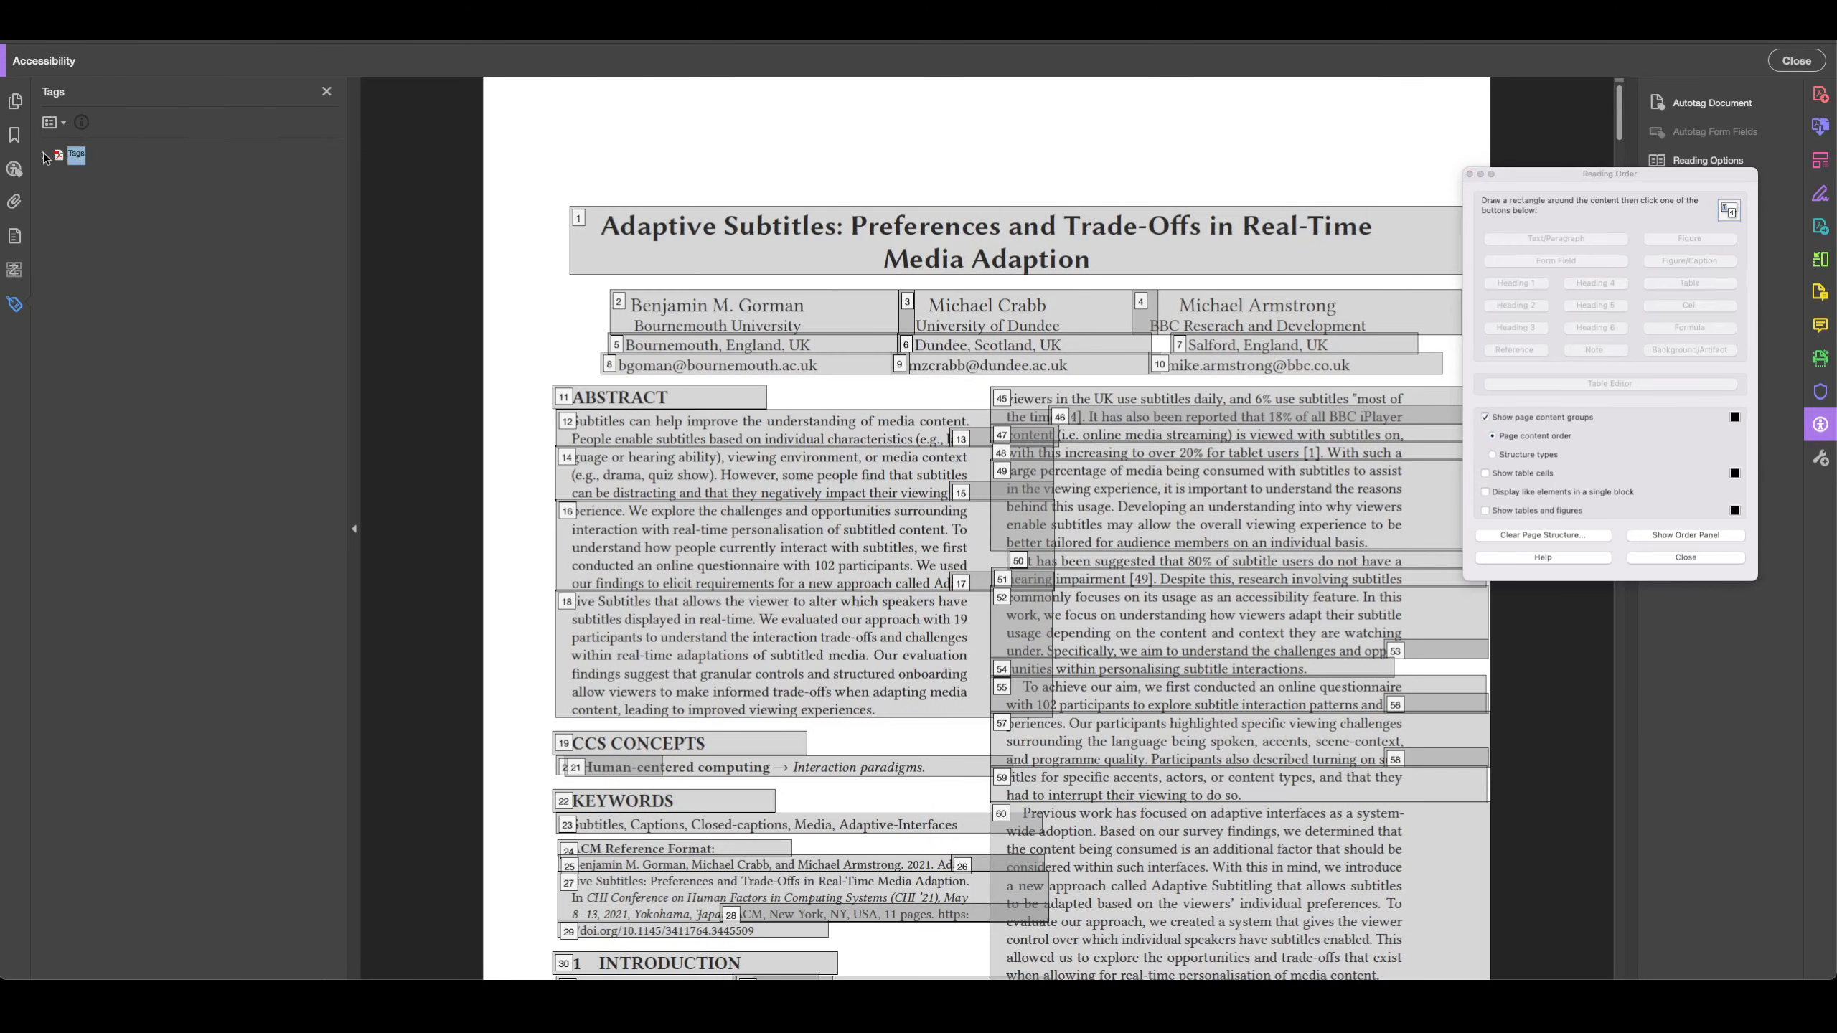
Clear all the autodetected page structure from the first page
click(579, 216)
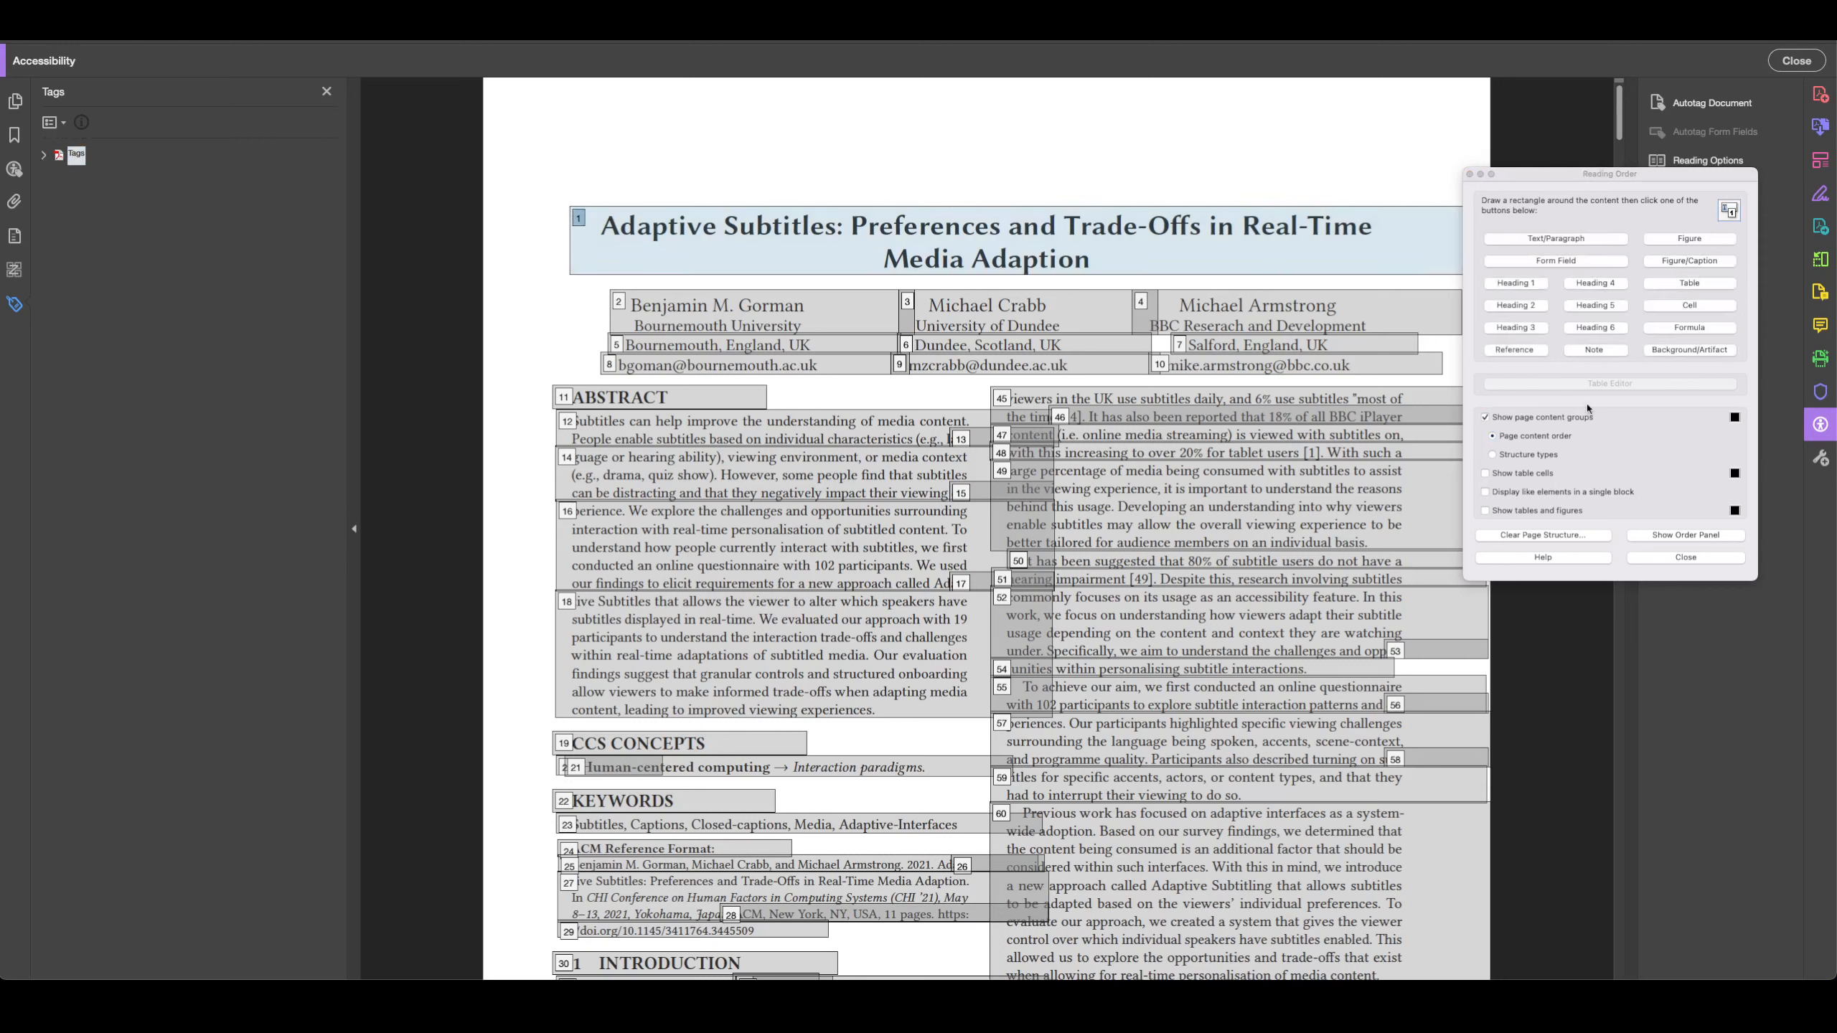
click(1555, 535)
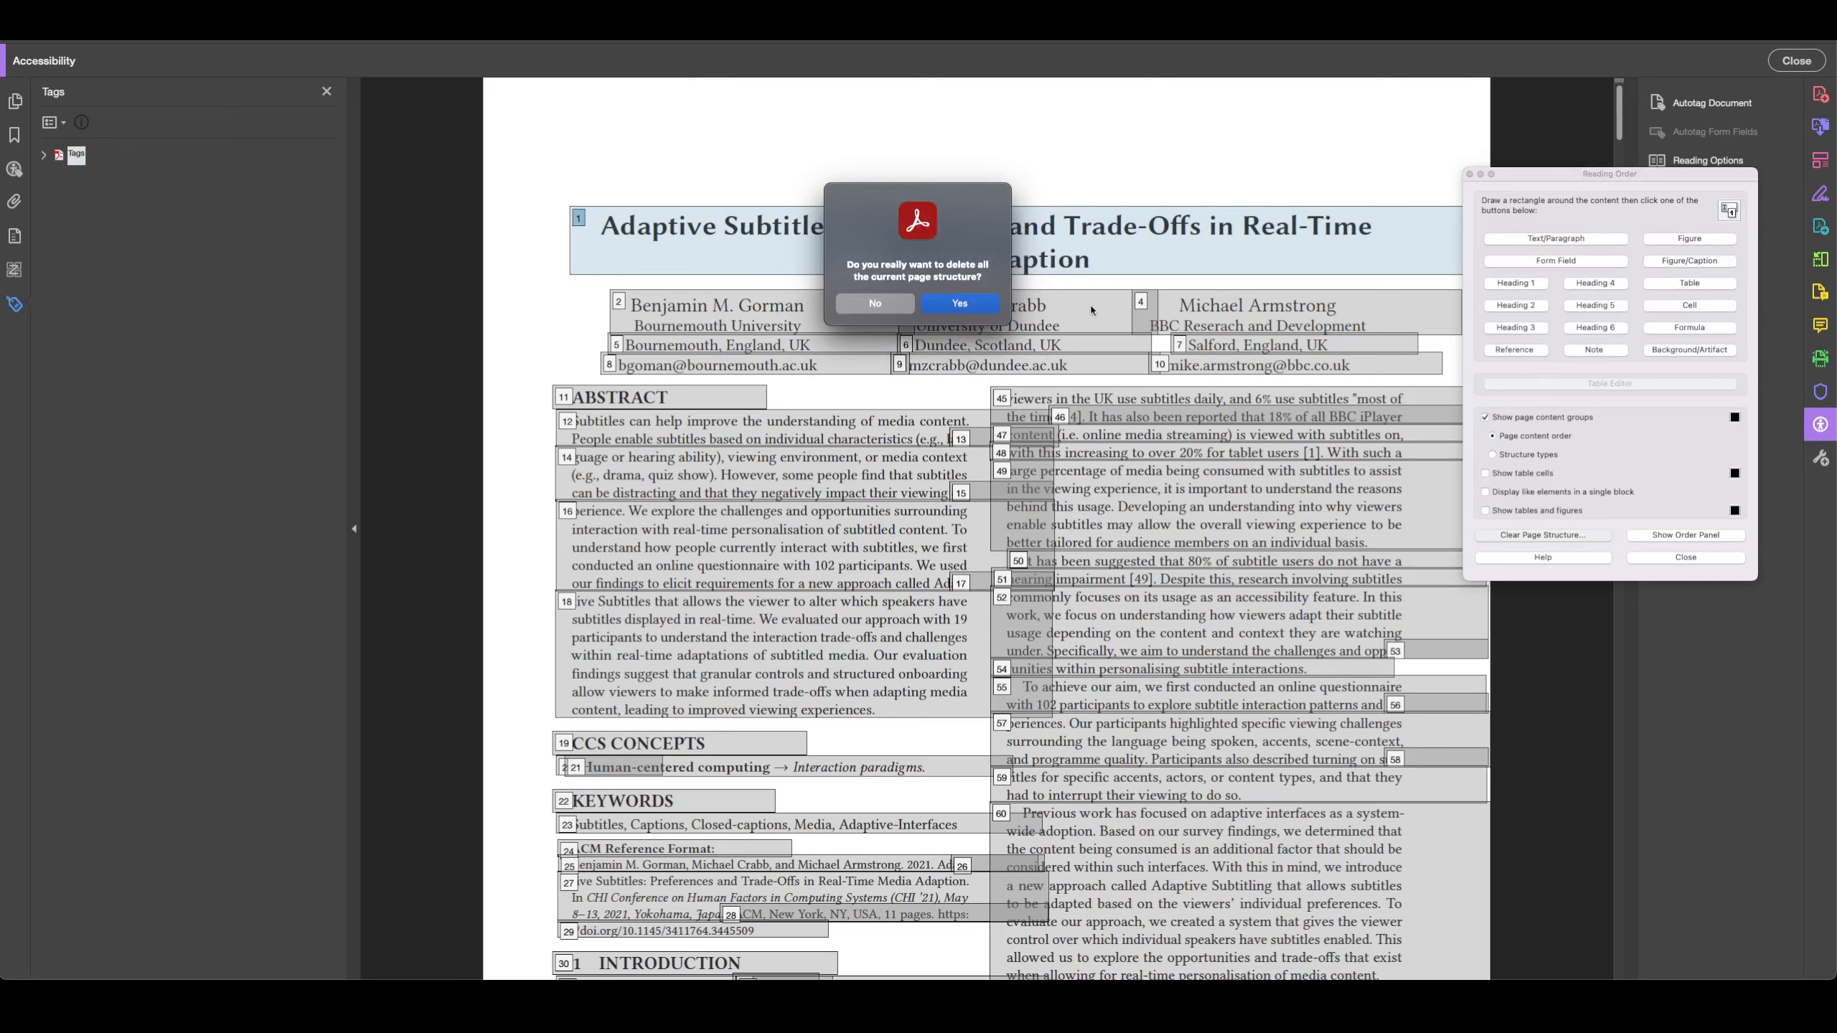
click(959, 303)
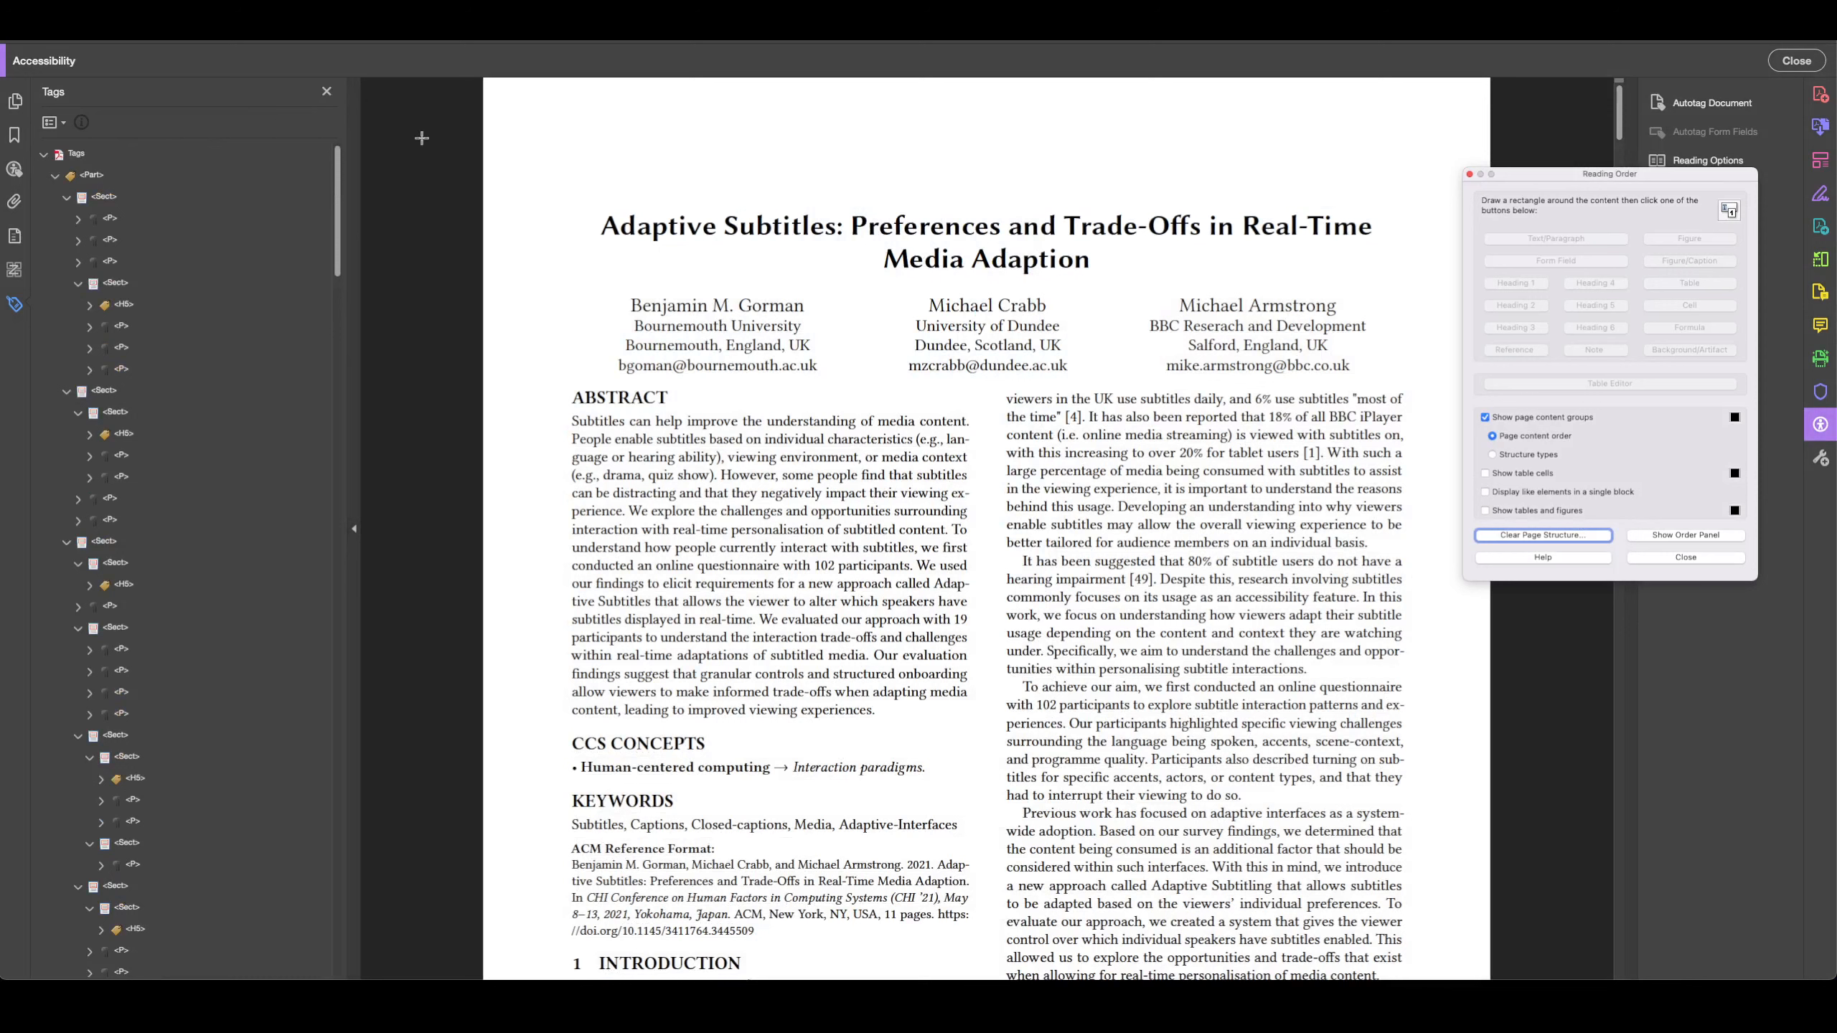
Expand the document's tag tree and look over the options for its root tag
click(44, 154)
click(44, 155)
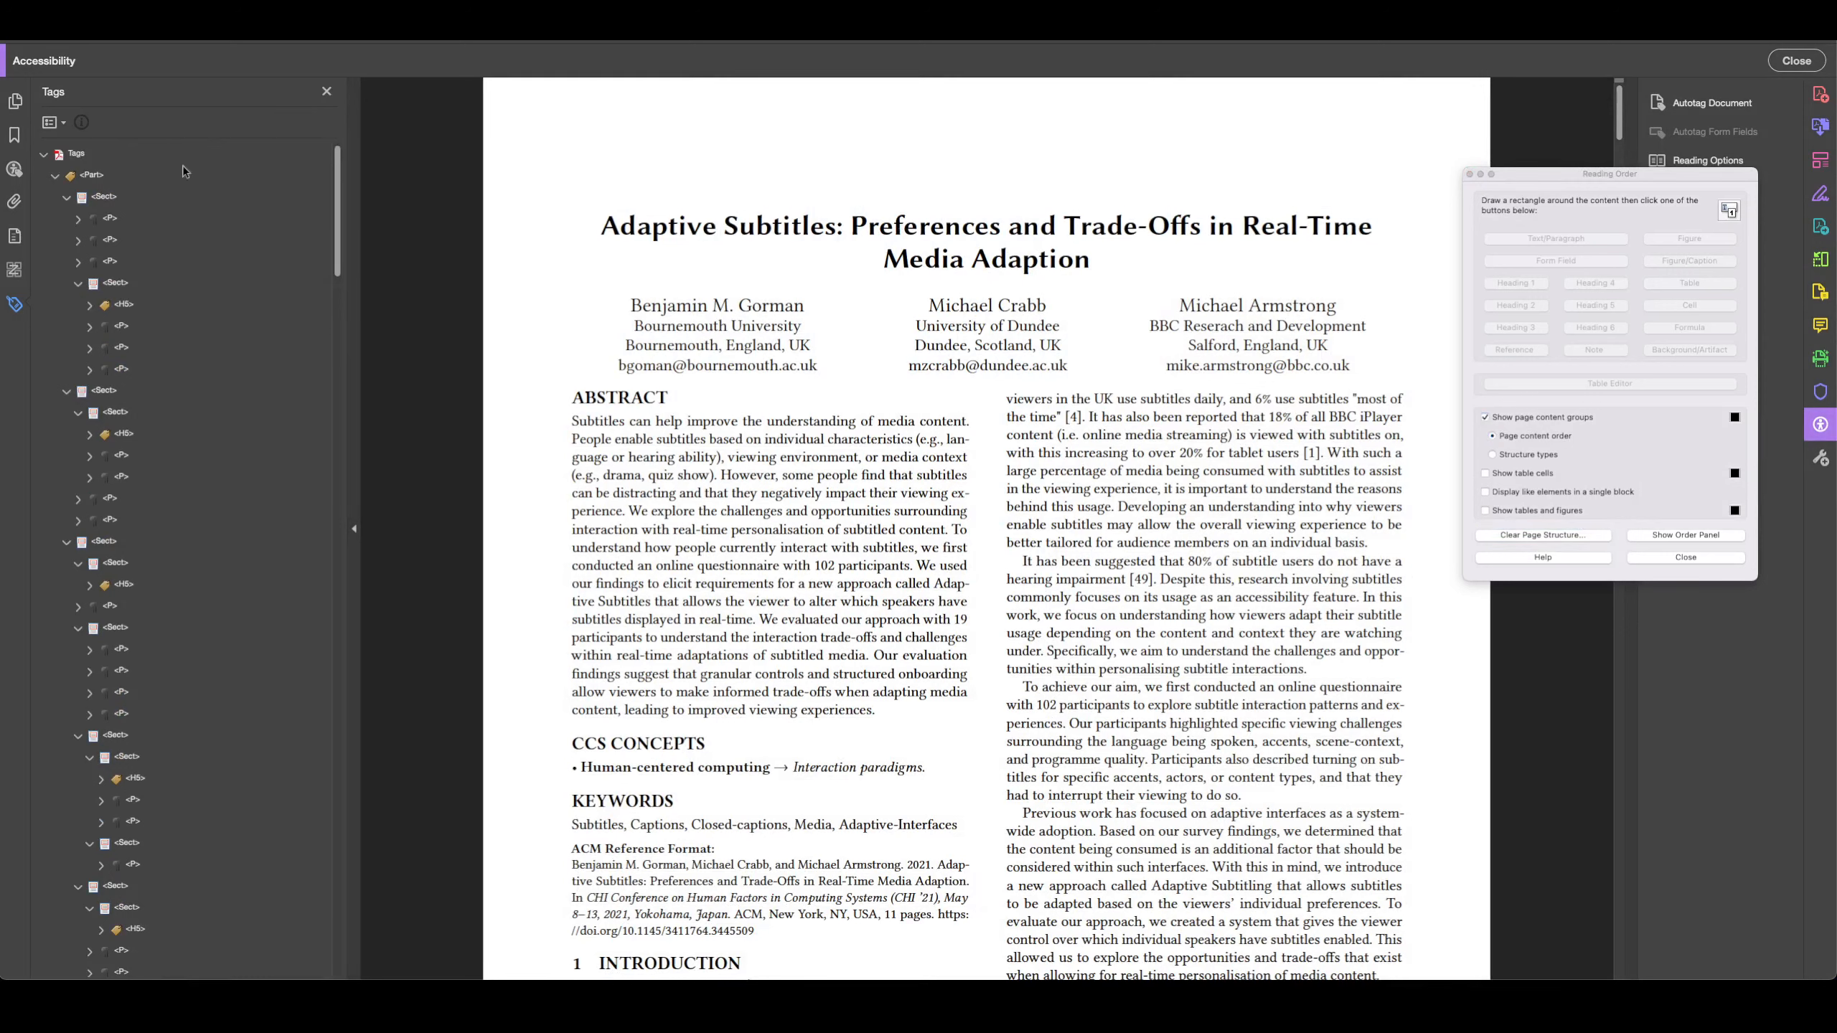
right_click(80, 155)
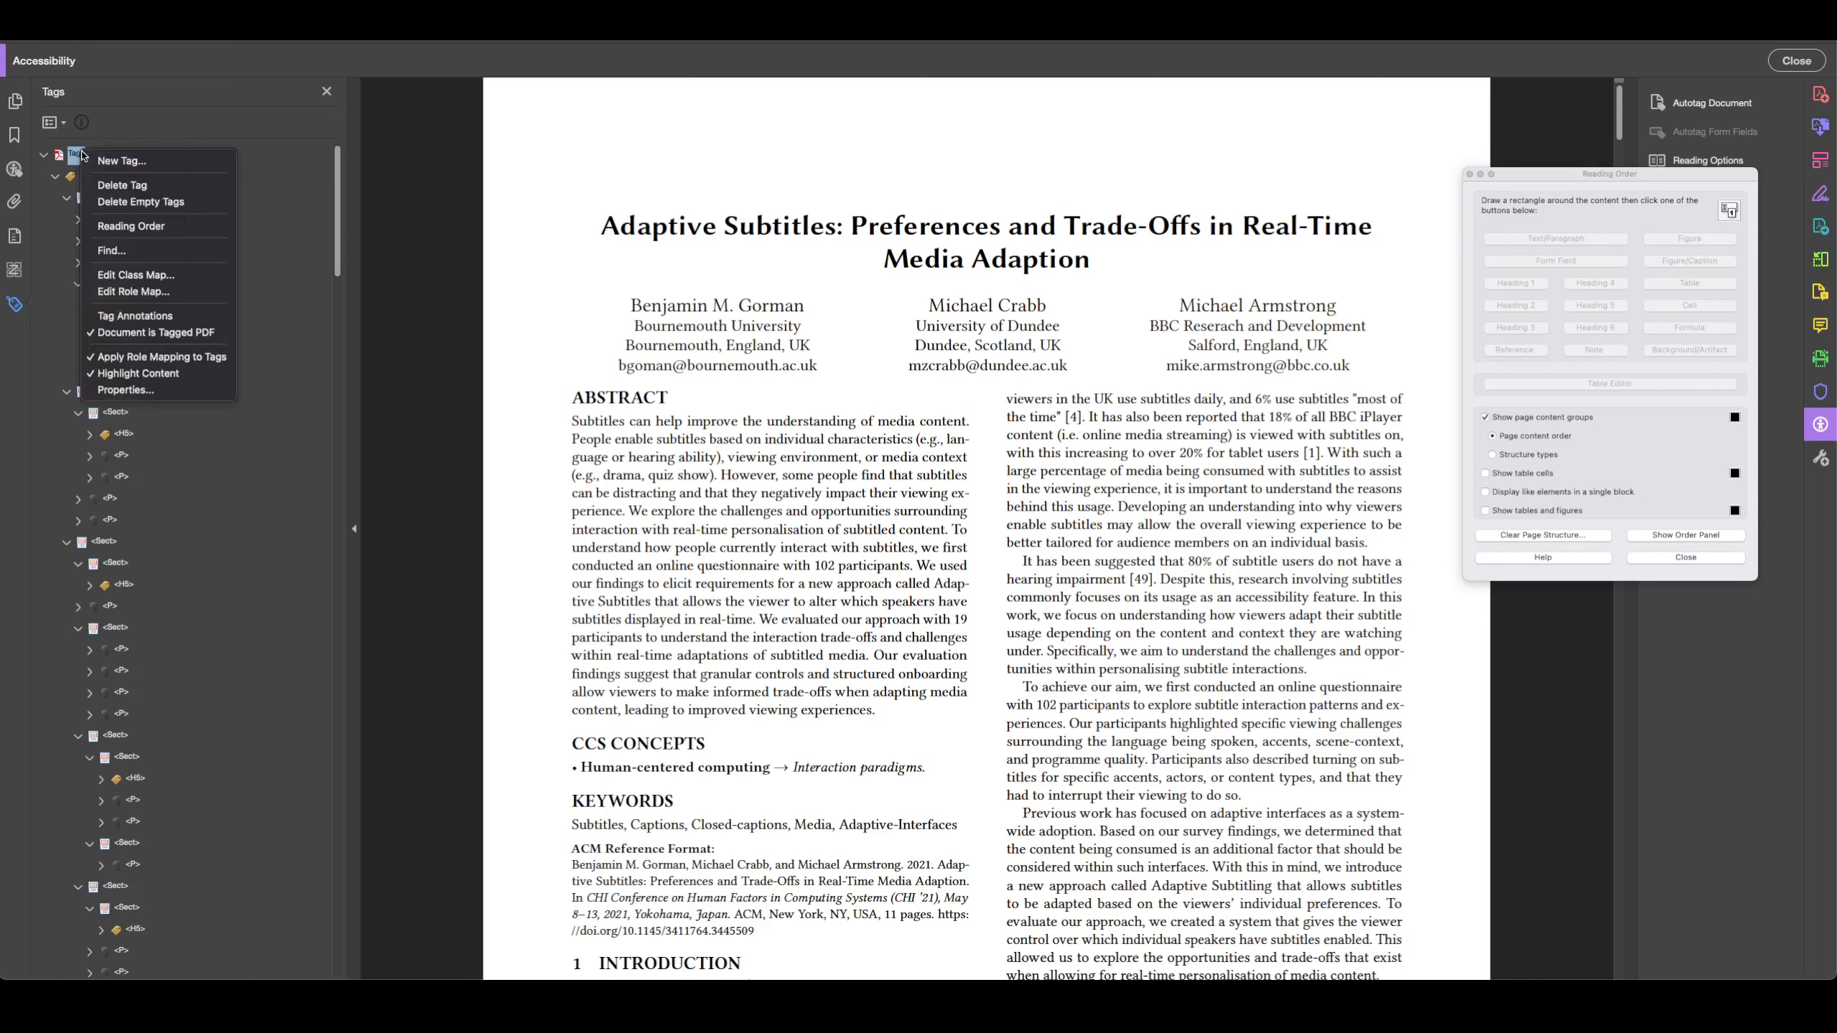
click(277, 209)
click(1519, 179)
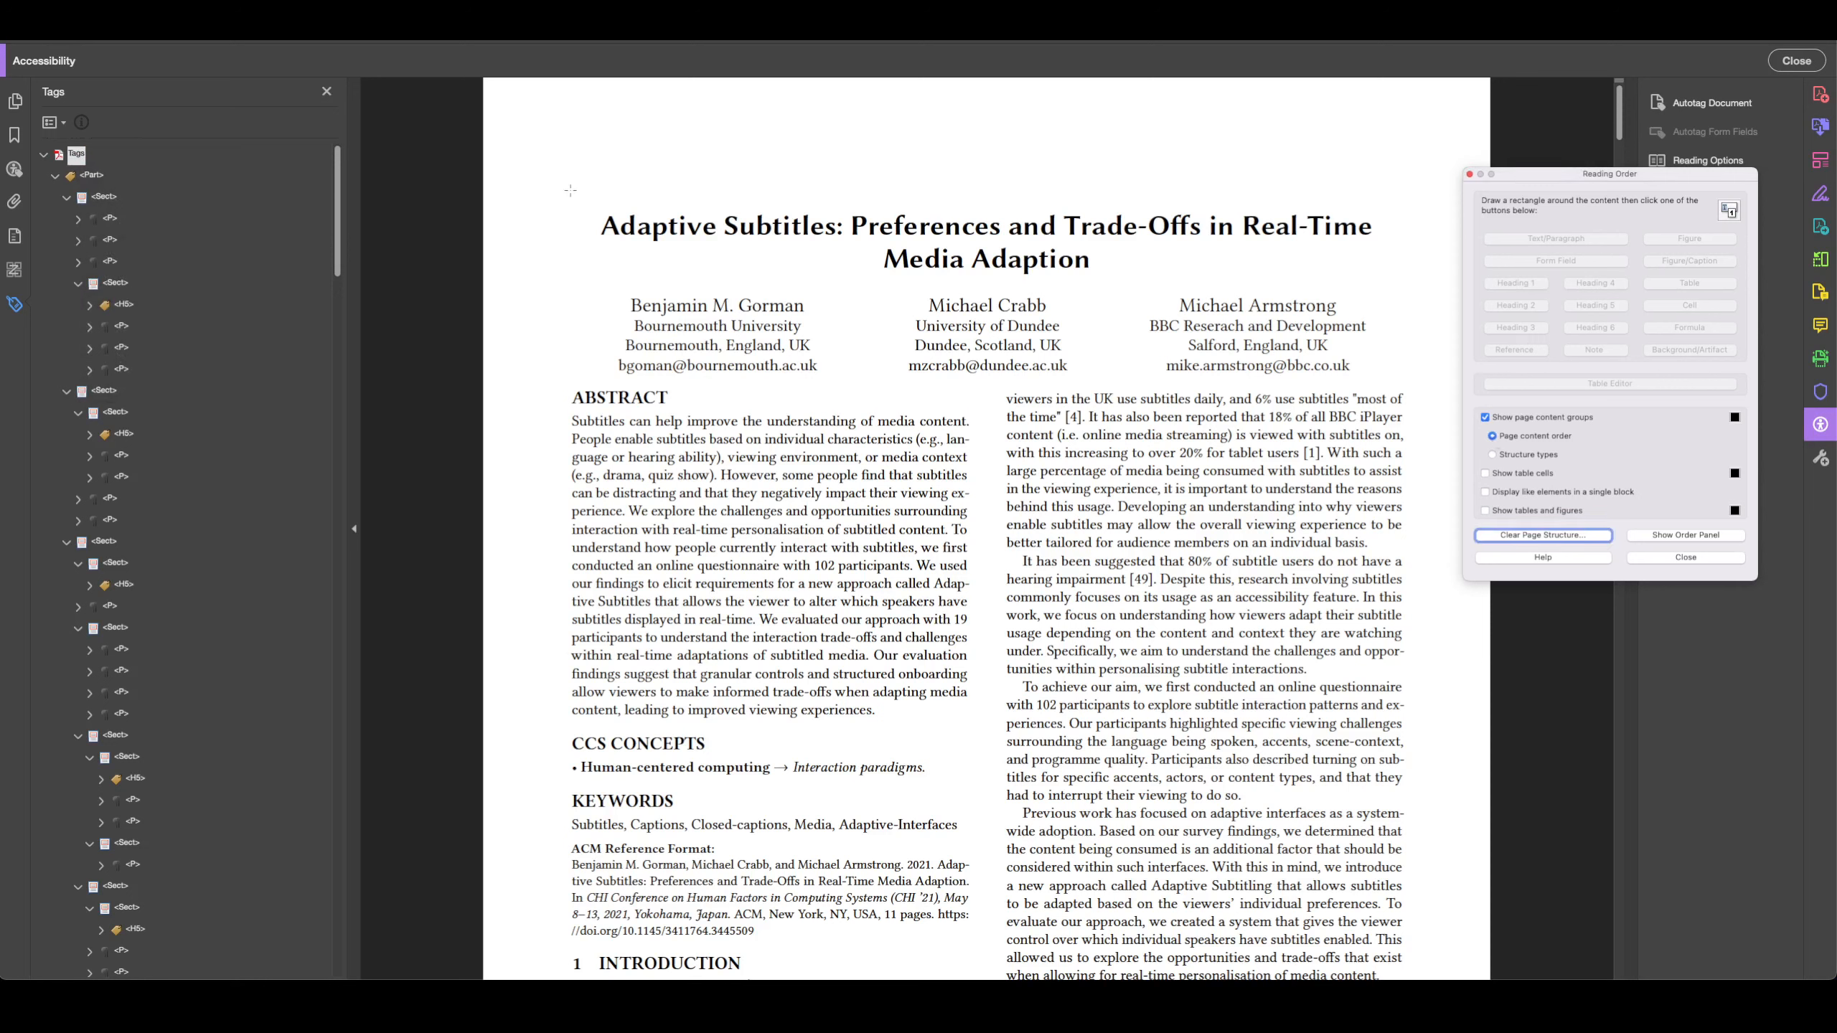
Tag the two-line paper title as Heading 1
drag(571, 190, 1407, 298)
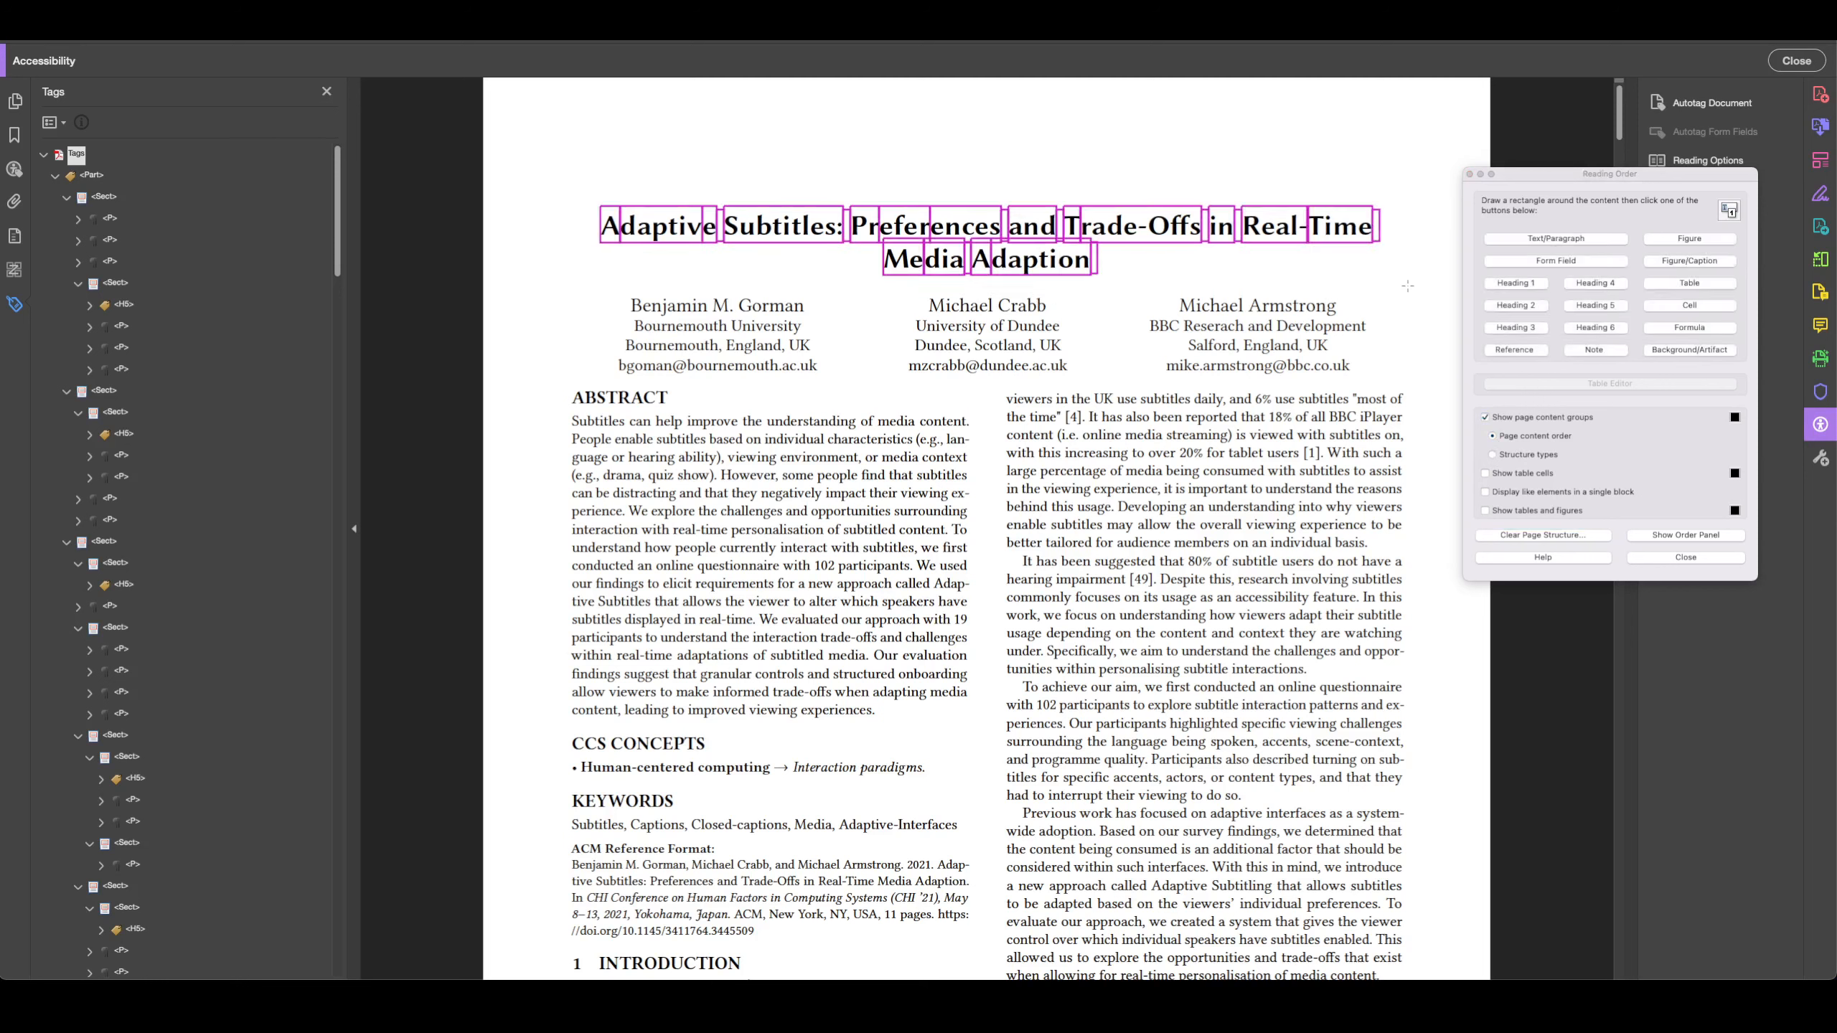
click(1534, 282)
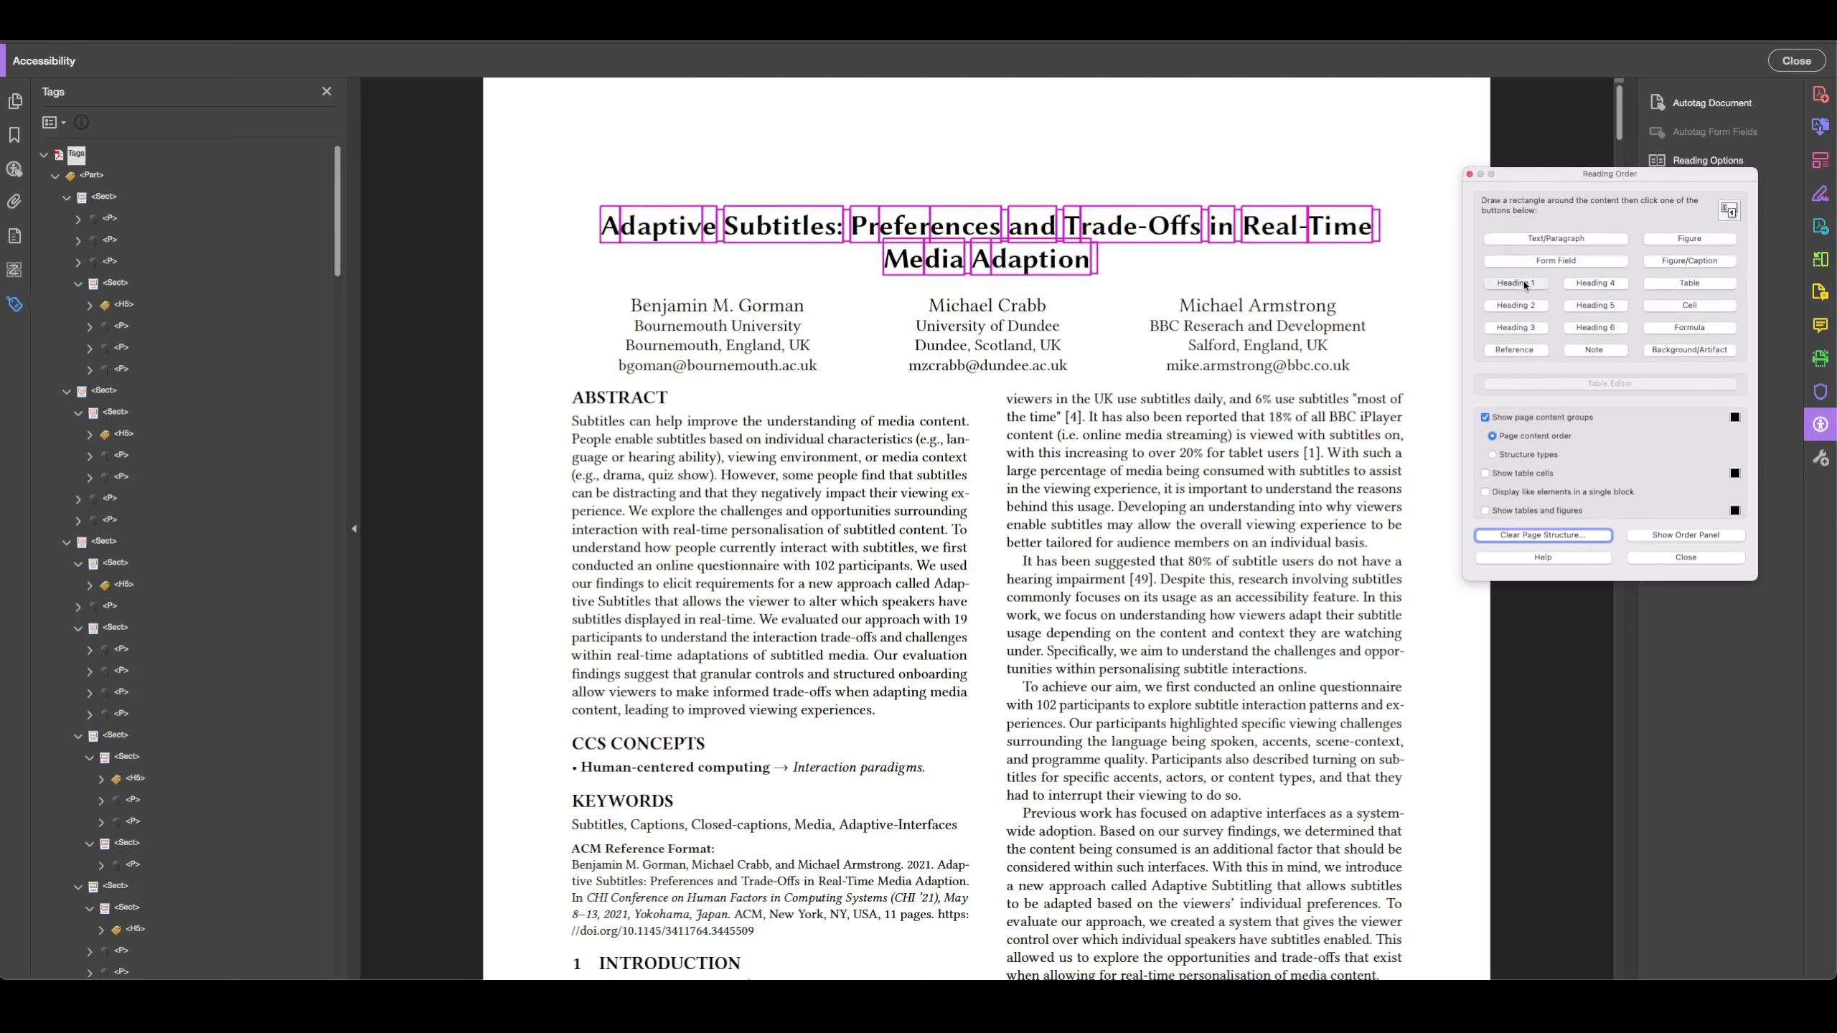
click(1535, 282)
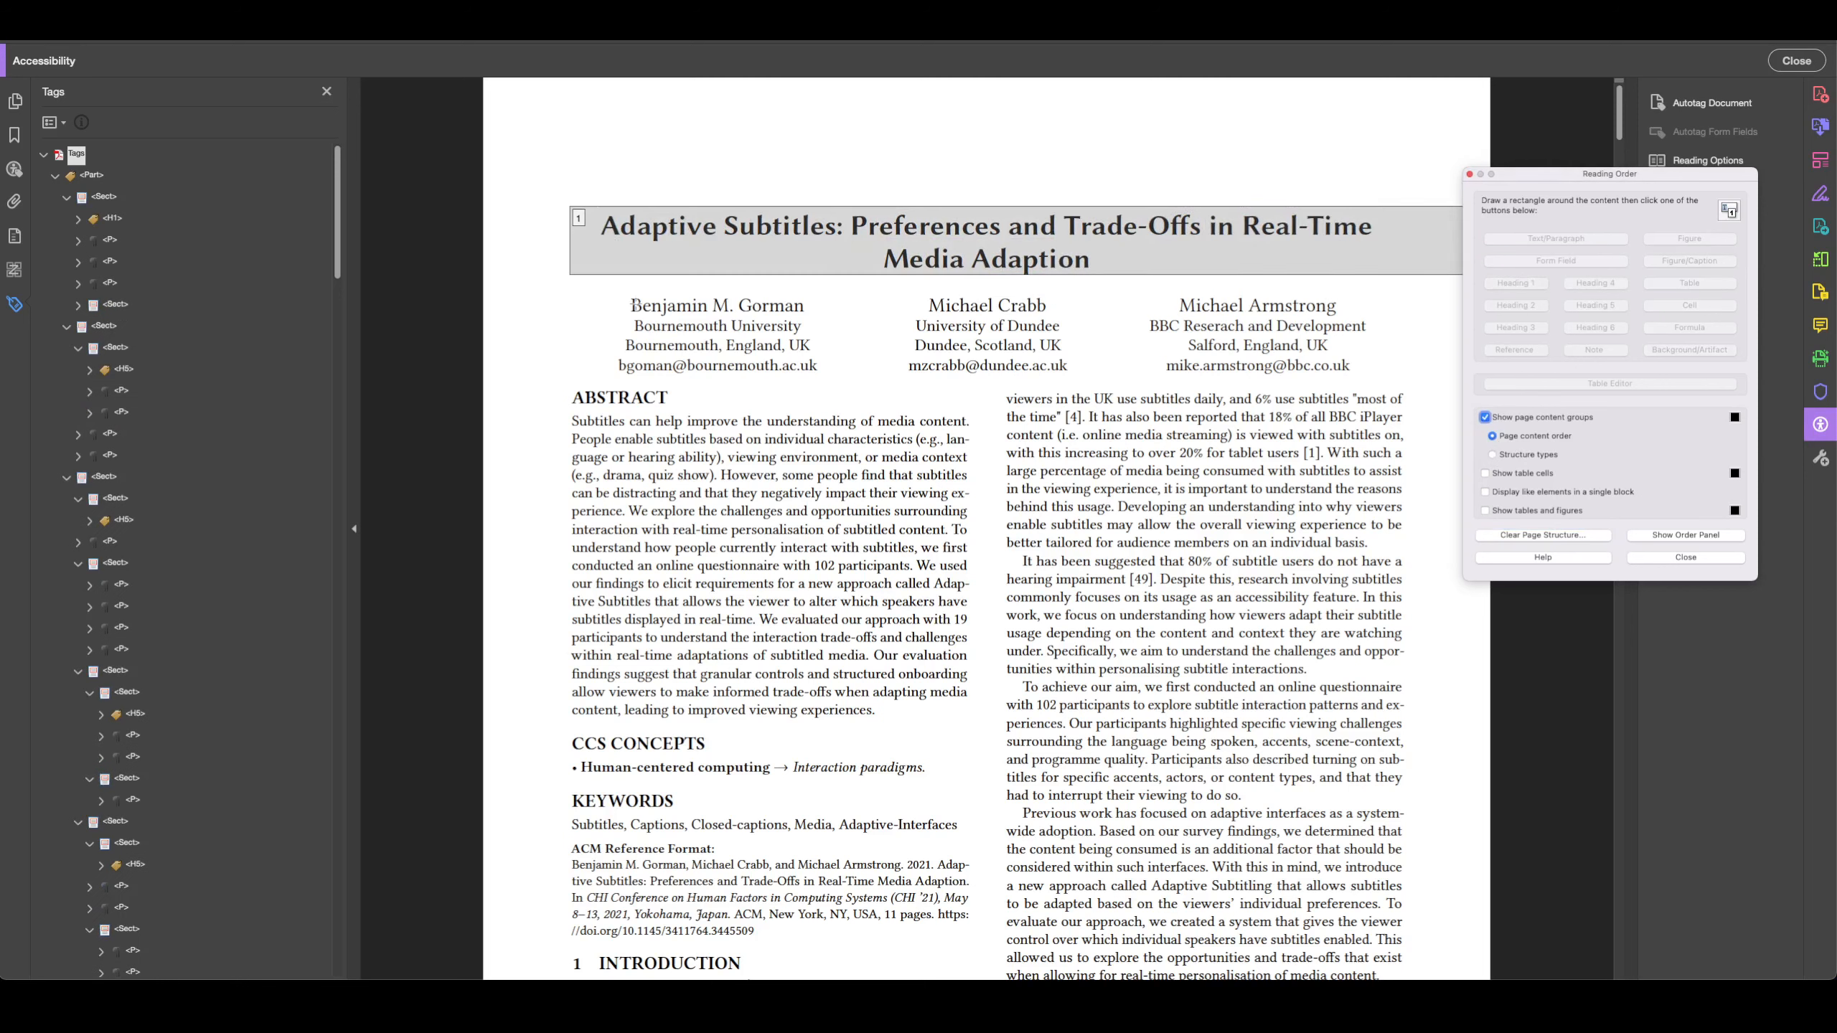
Tag each of the three author blocks below the title as a separate Text/Paragraph, in reading order
drag(610, 281, 835, 382)
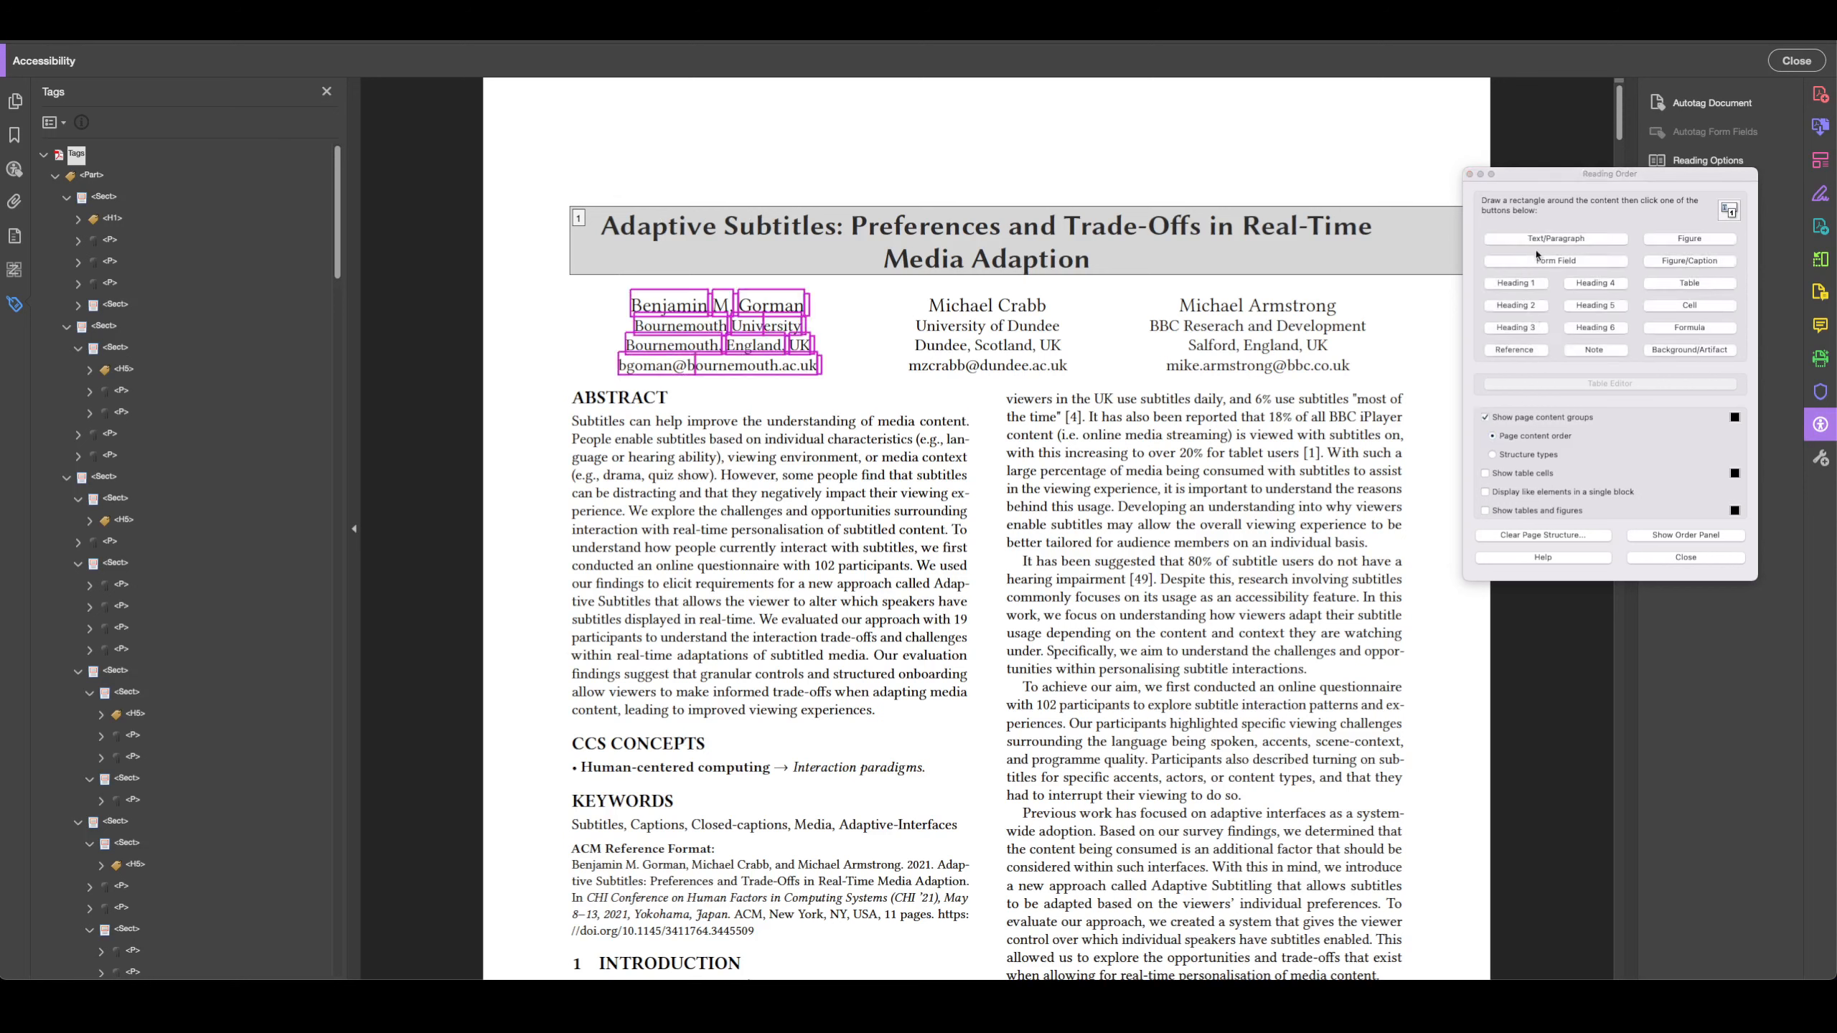
click(1558, 239)
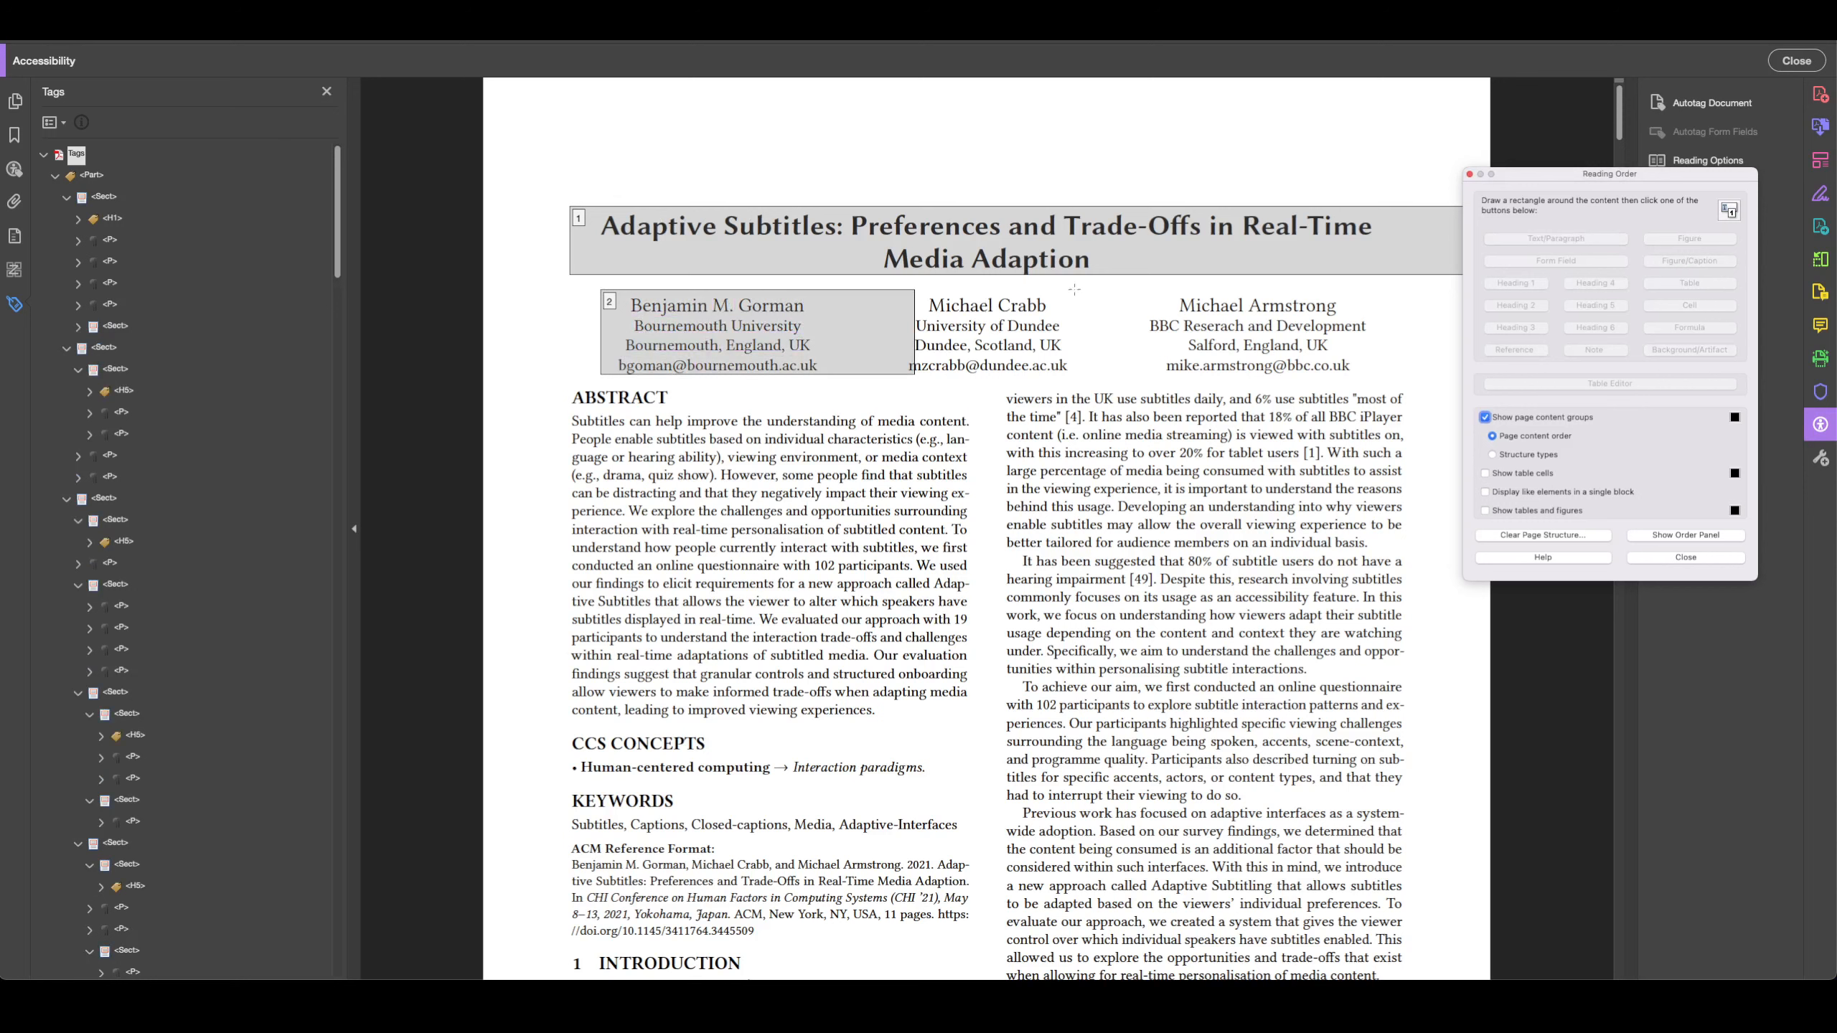
drag(1088, 284, 890, 397)
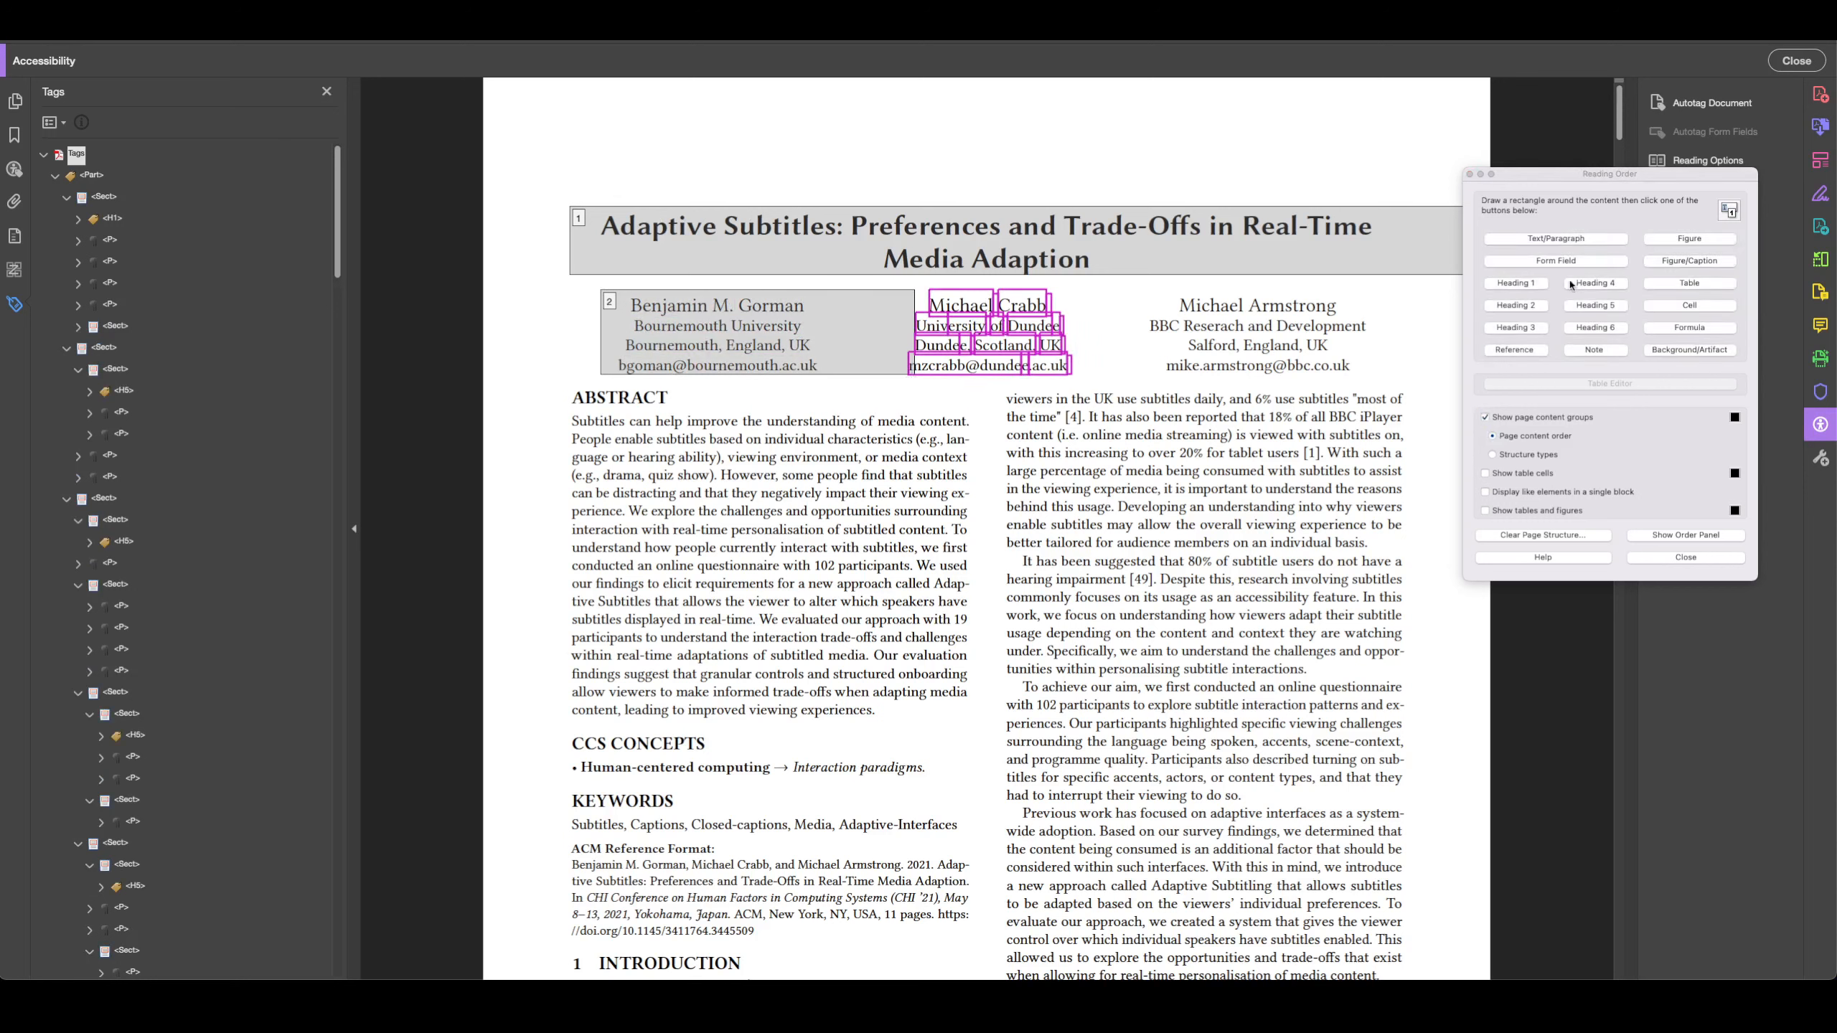
click(1554, 241)
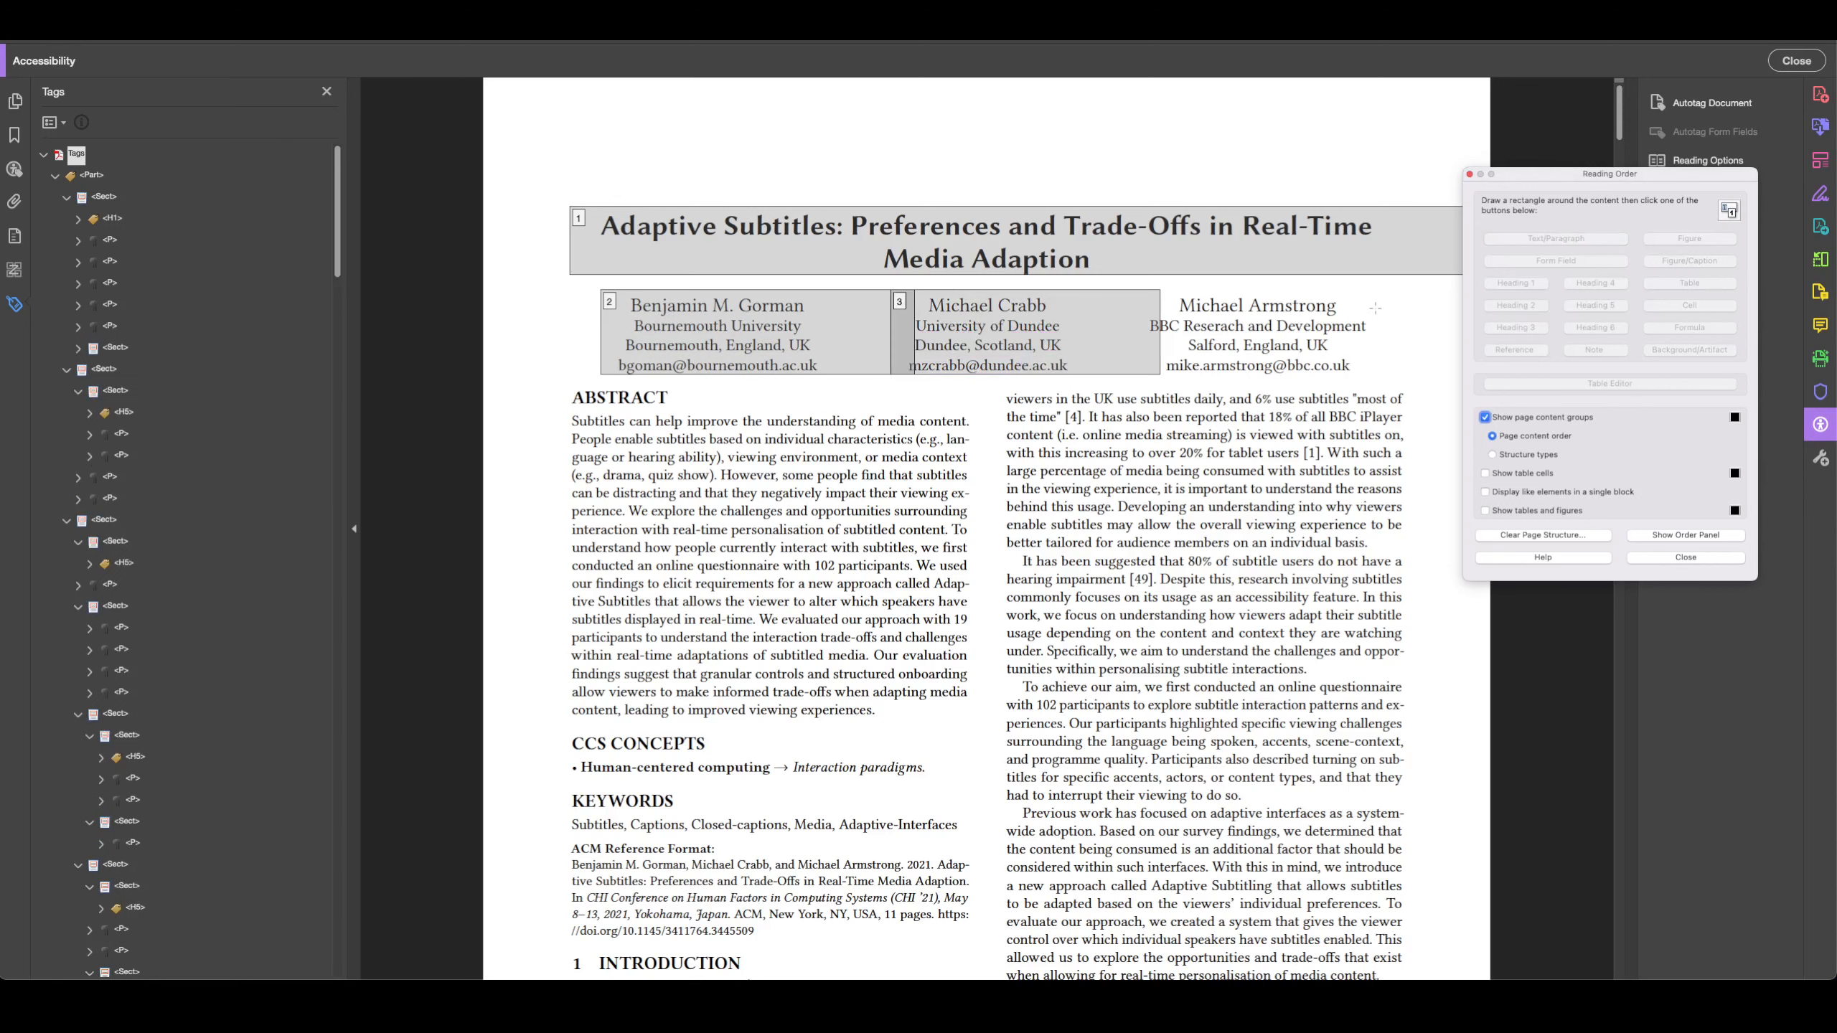
drag(1391, 290, 1133, 397)
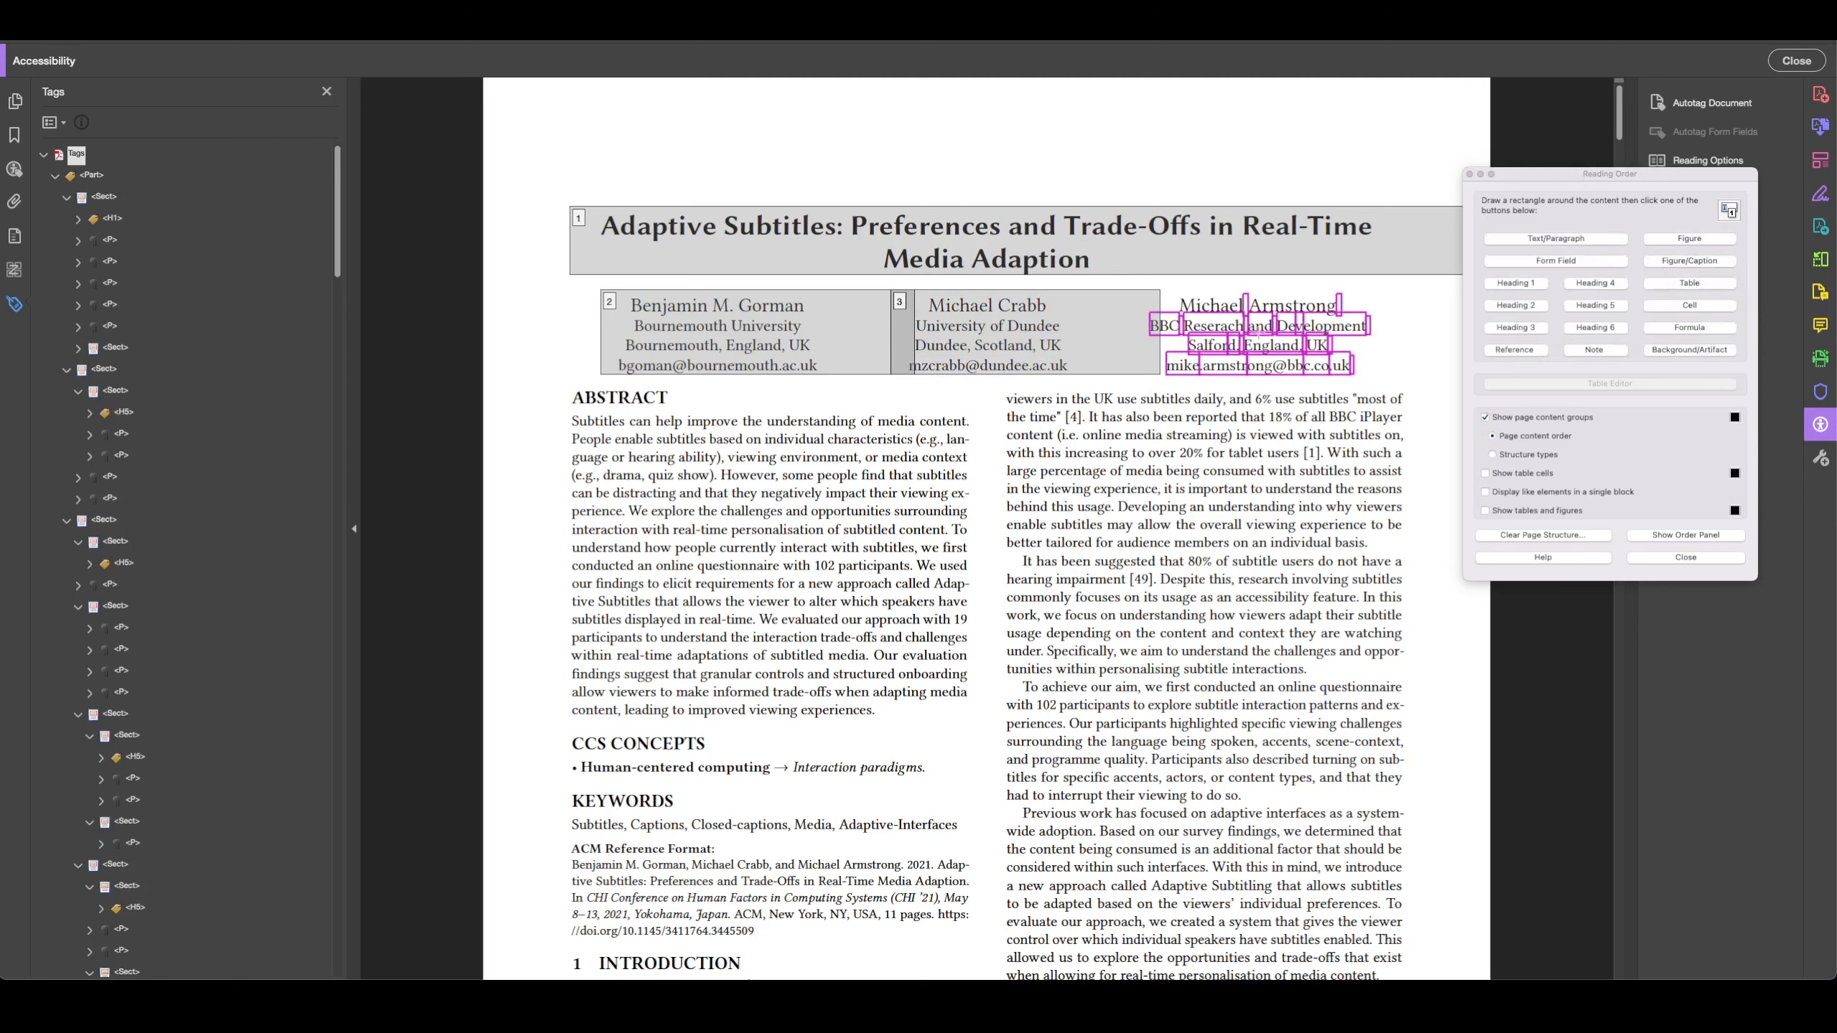
drag(1395, 383, 1136, 277)
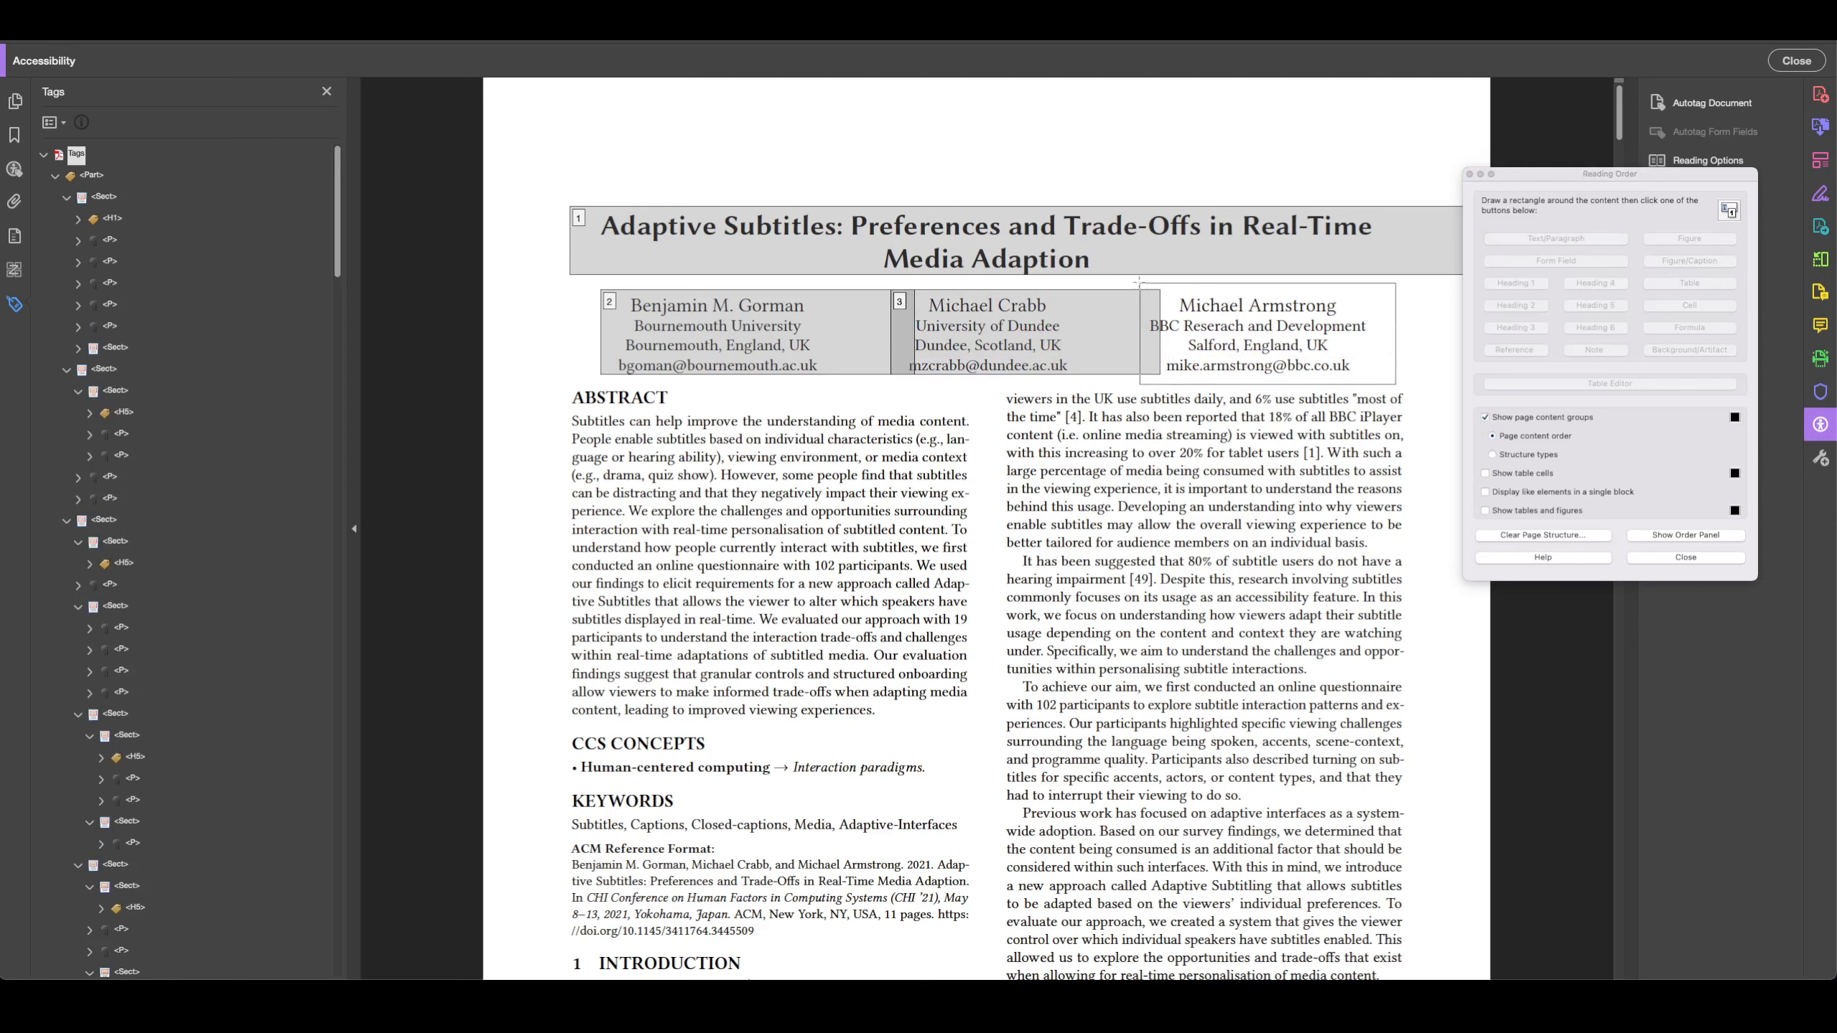
click(1540, 242)
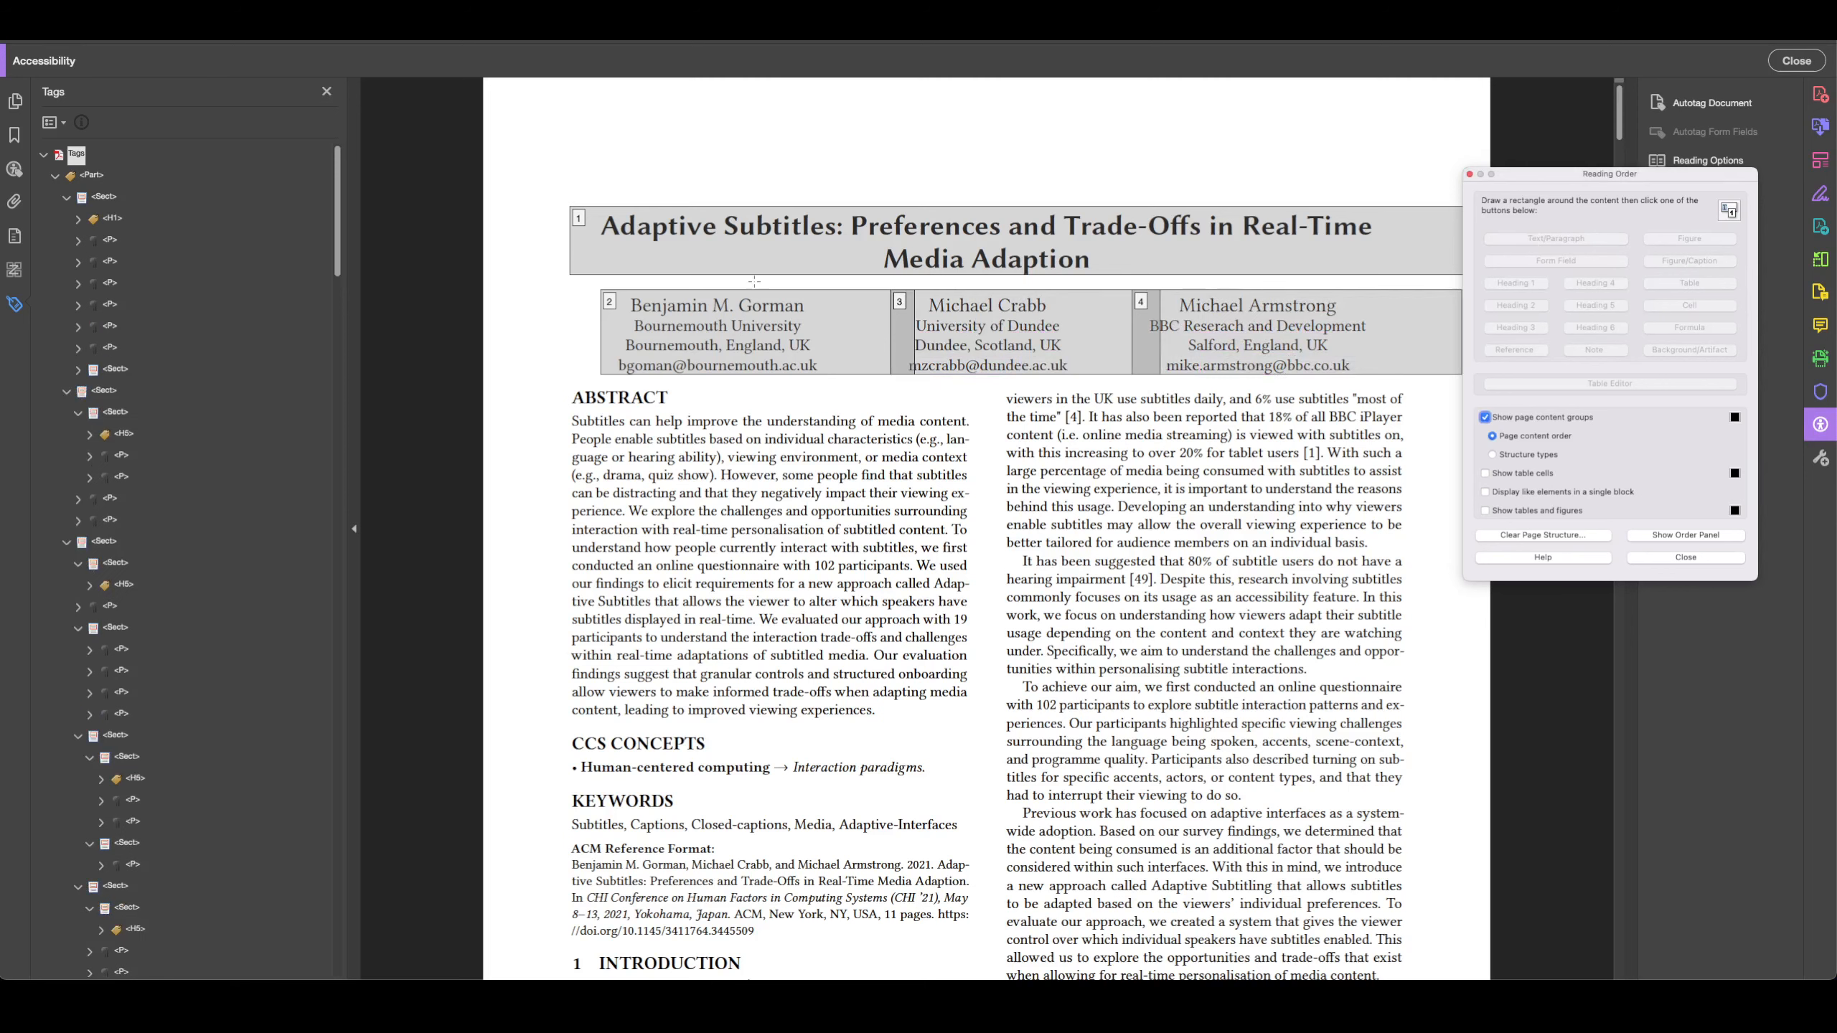
Label the page content groups by structure type and tag the ABSTRACT heading as Heading 1
click(1523, 457)
drag(563, 377, 691, 411)
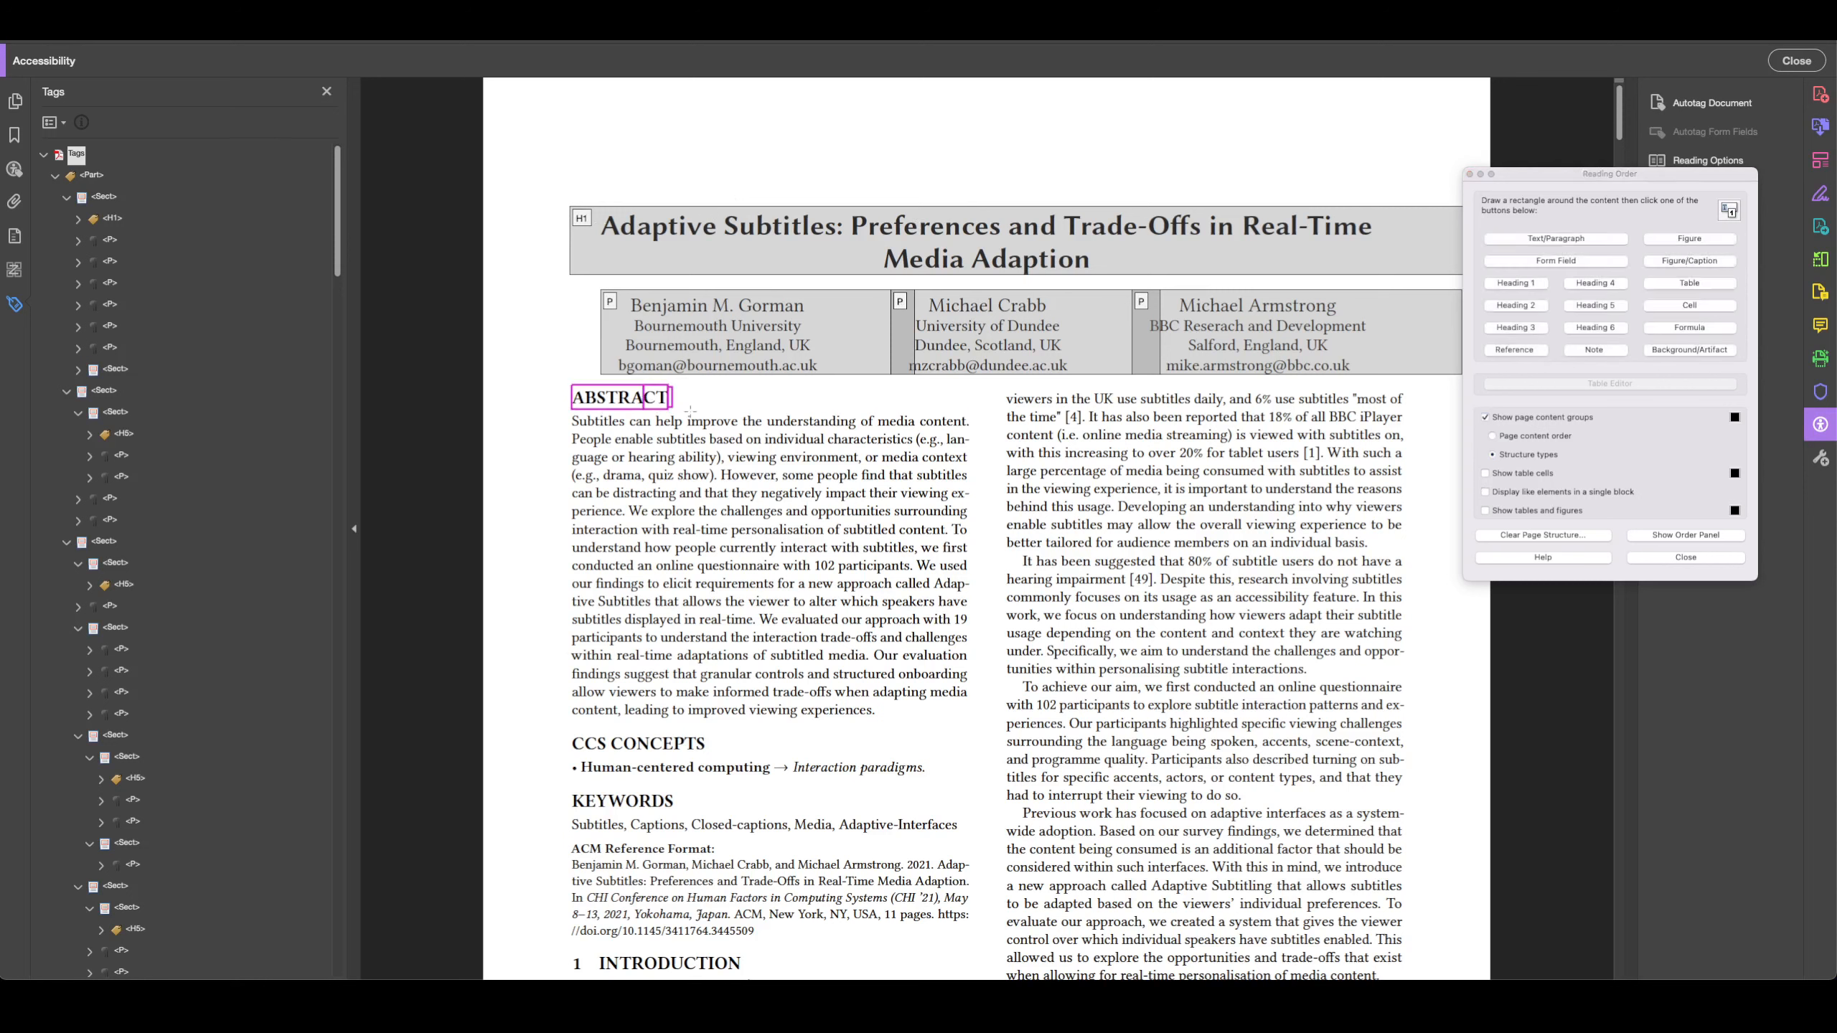
click(1516, 282)
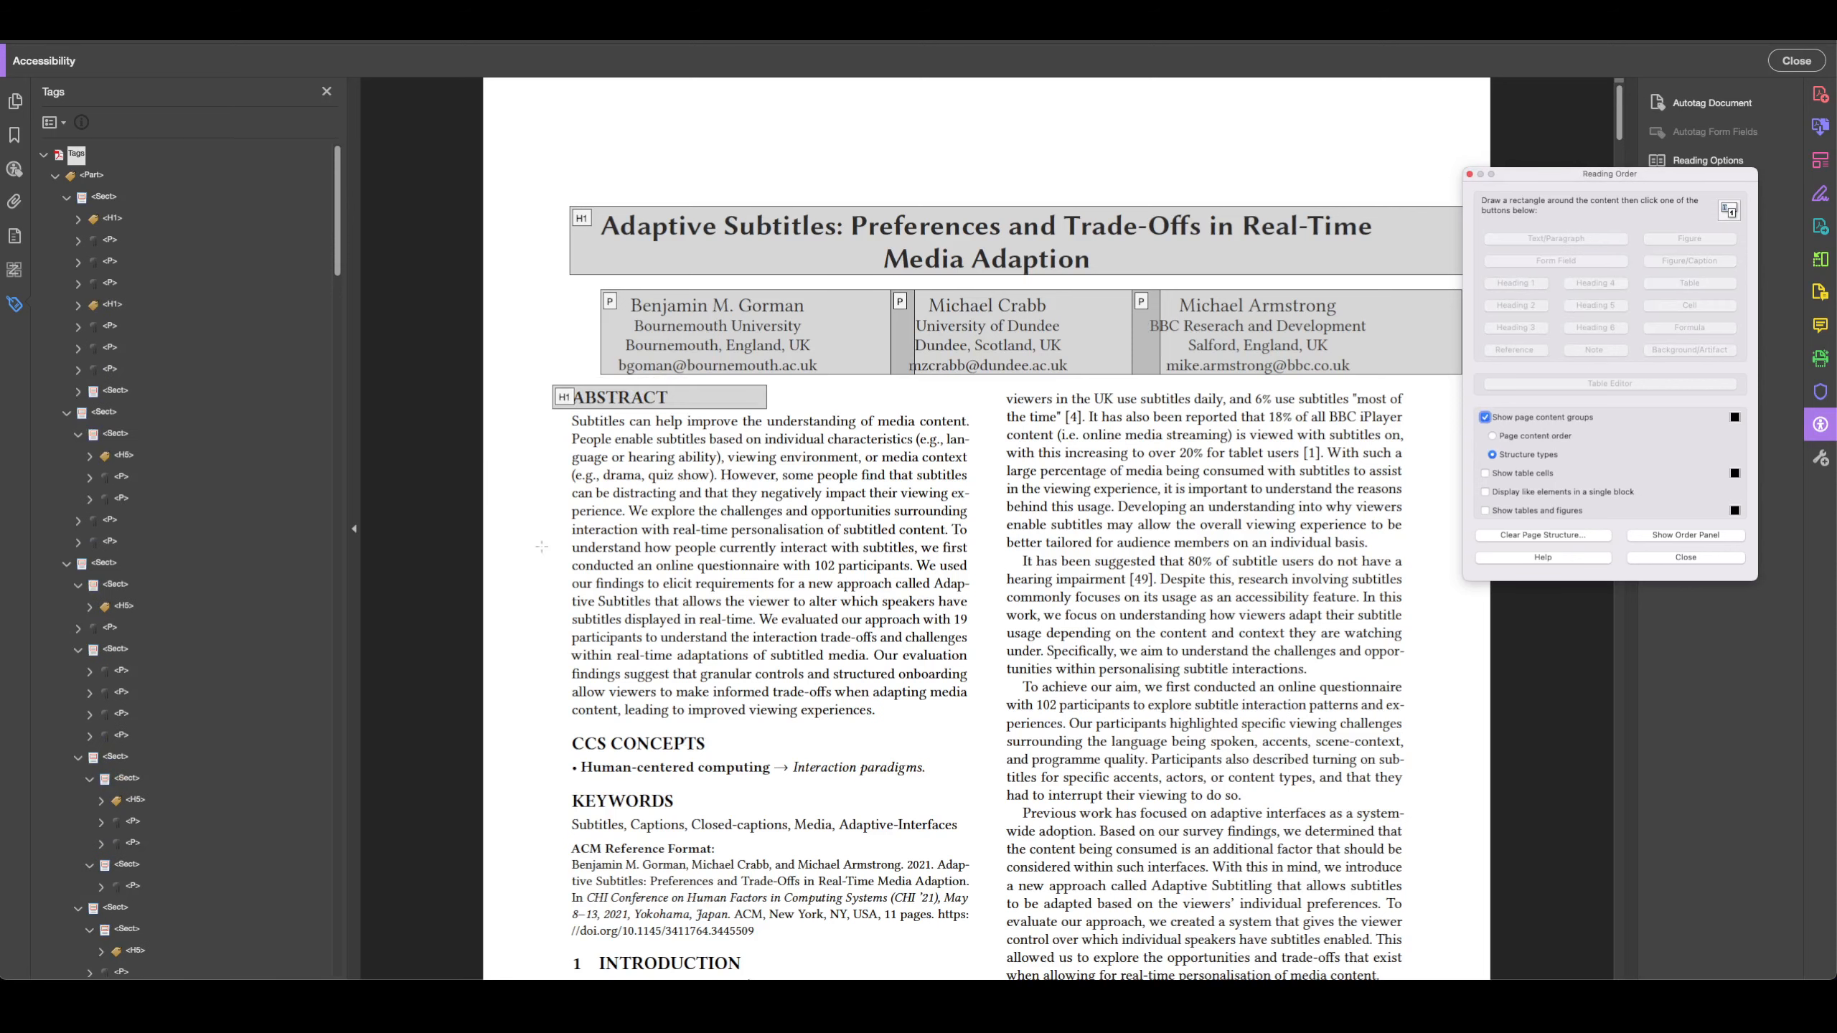
Tag the whole abstract body text as one Text/Paragraph
drag(984, 727, 560, 411)
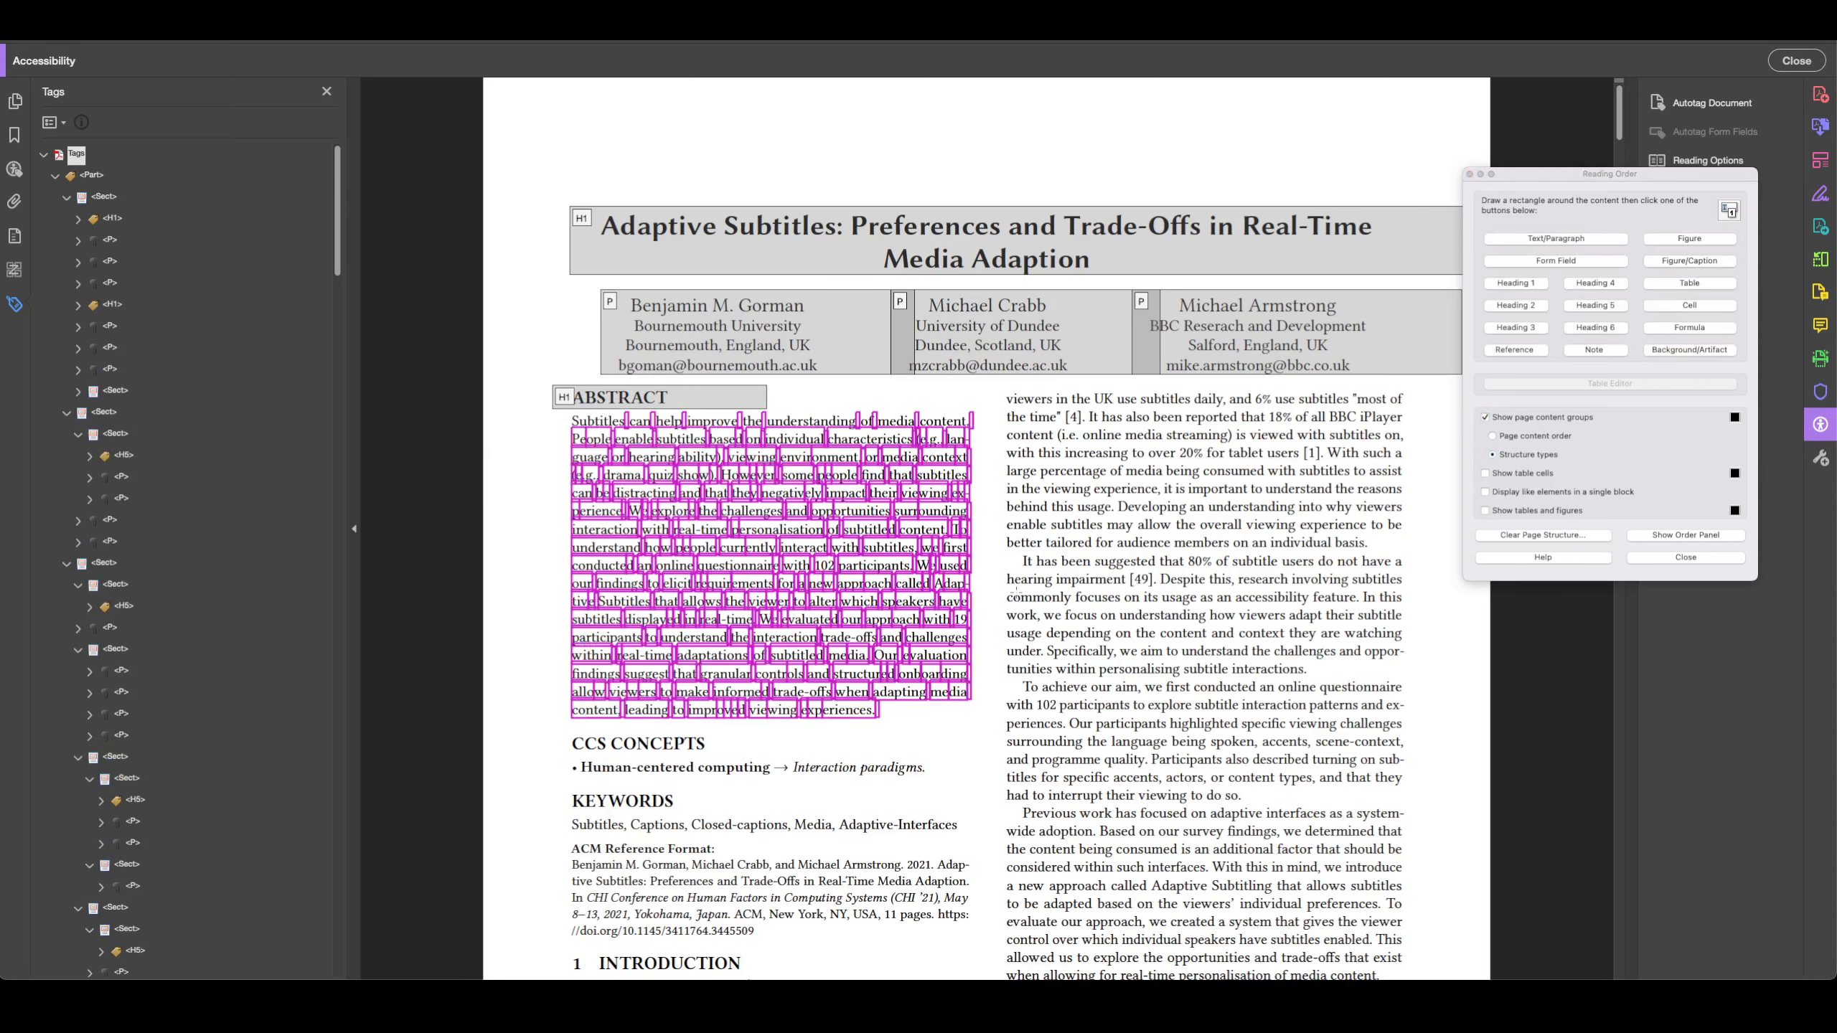
drag(985, 737, 547, 409)
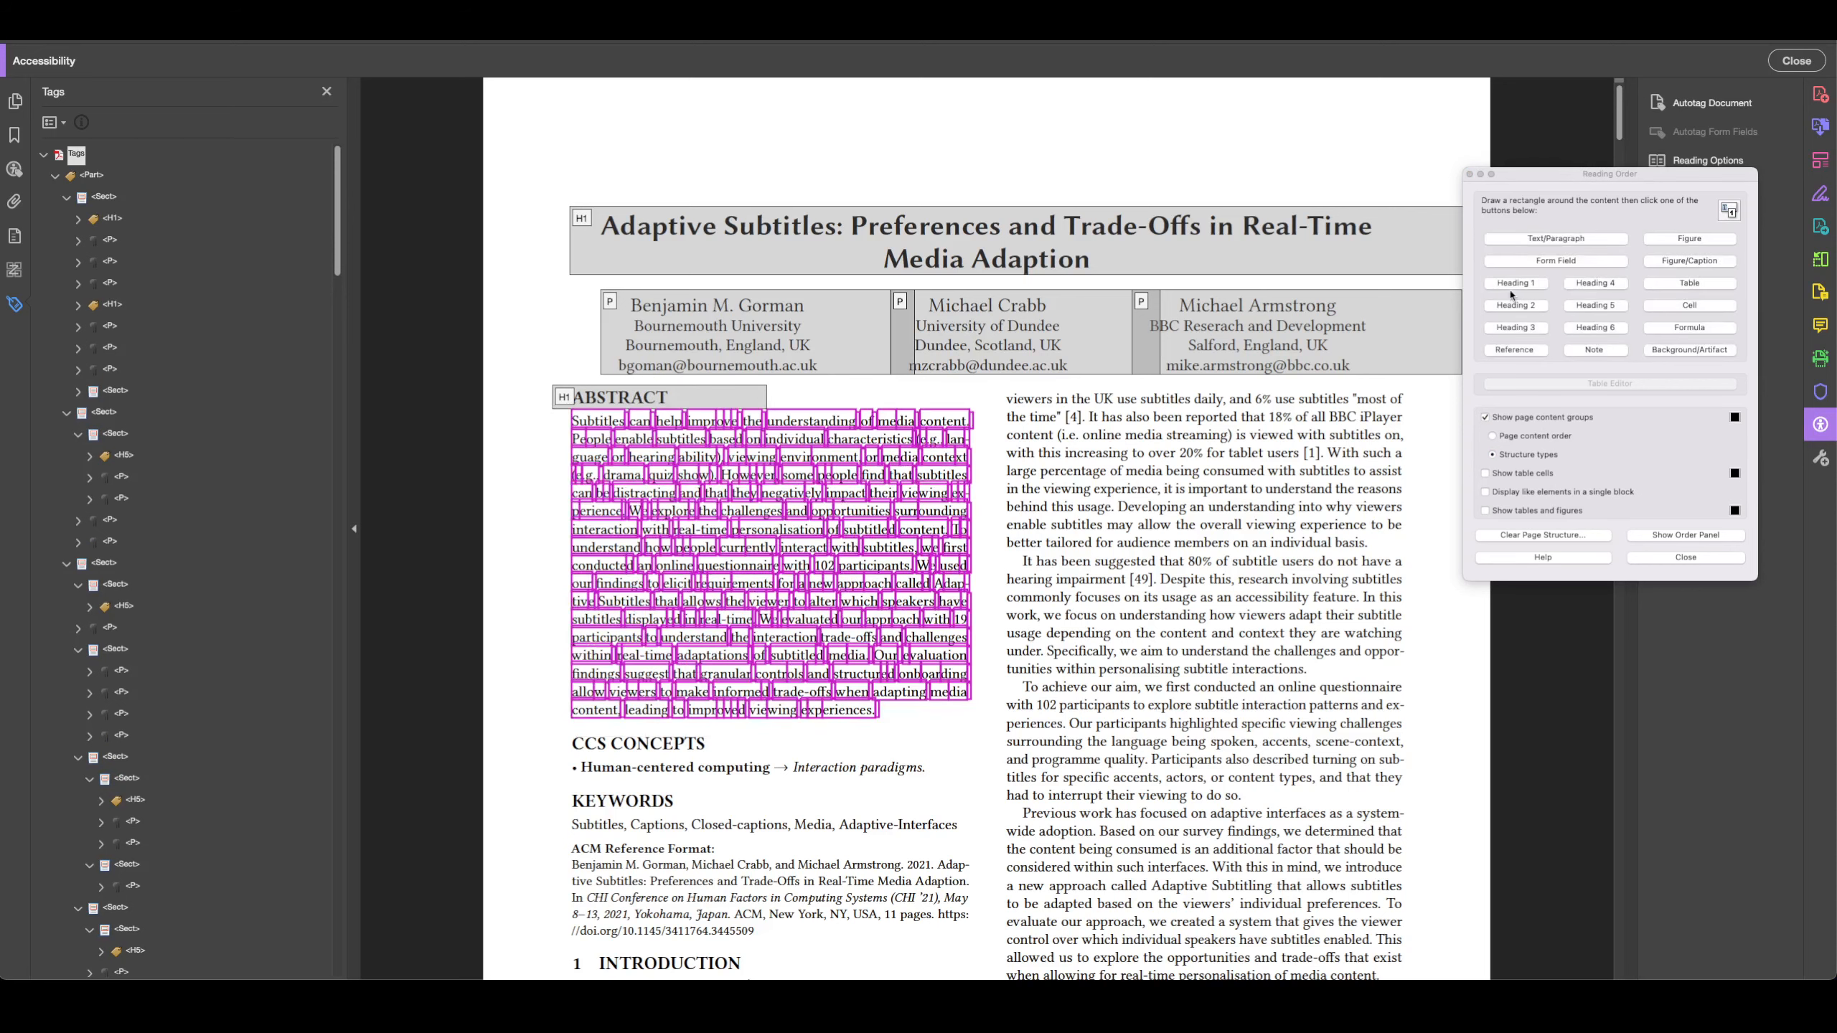
click(1589, 243)
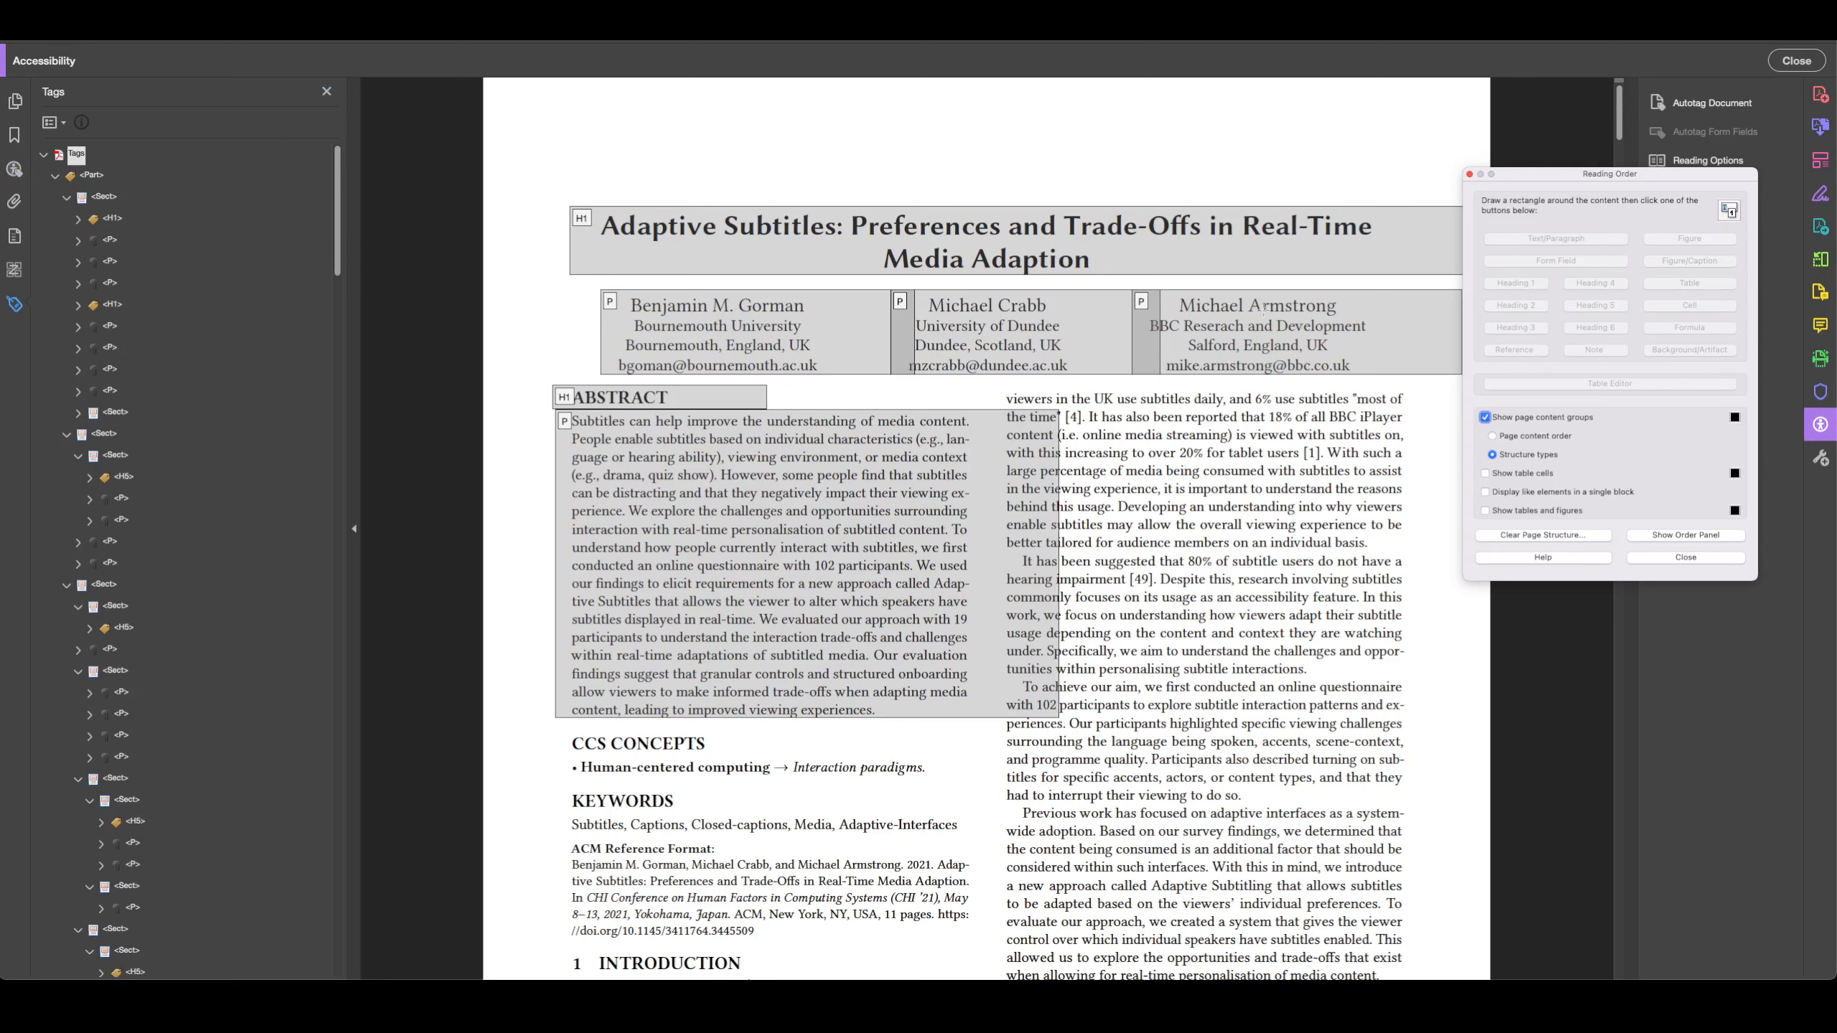
Clear the existing page structure from the paper's first page and second page
click(1557, 536)
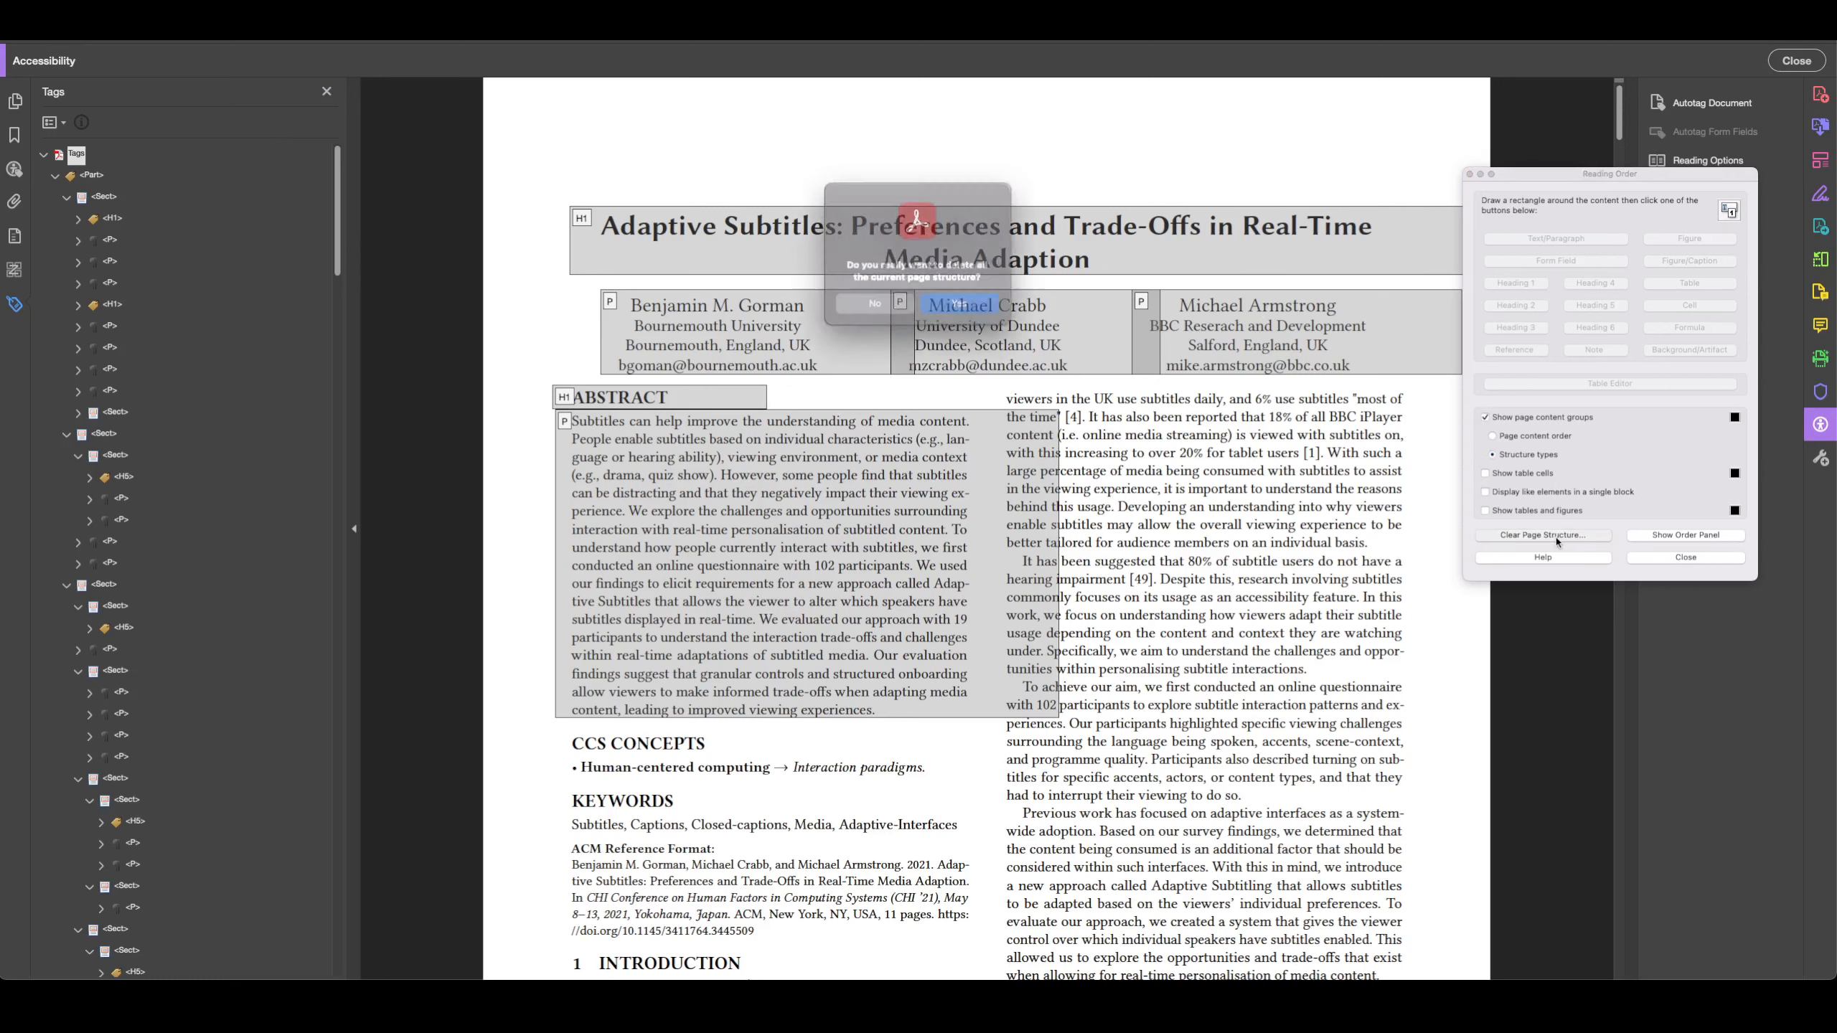
click(972, 310)
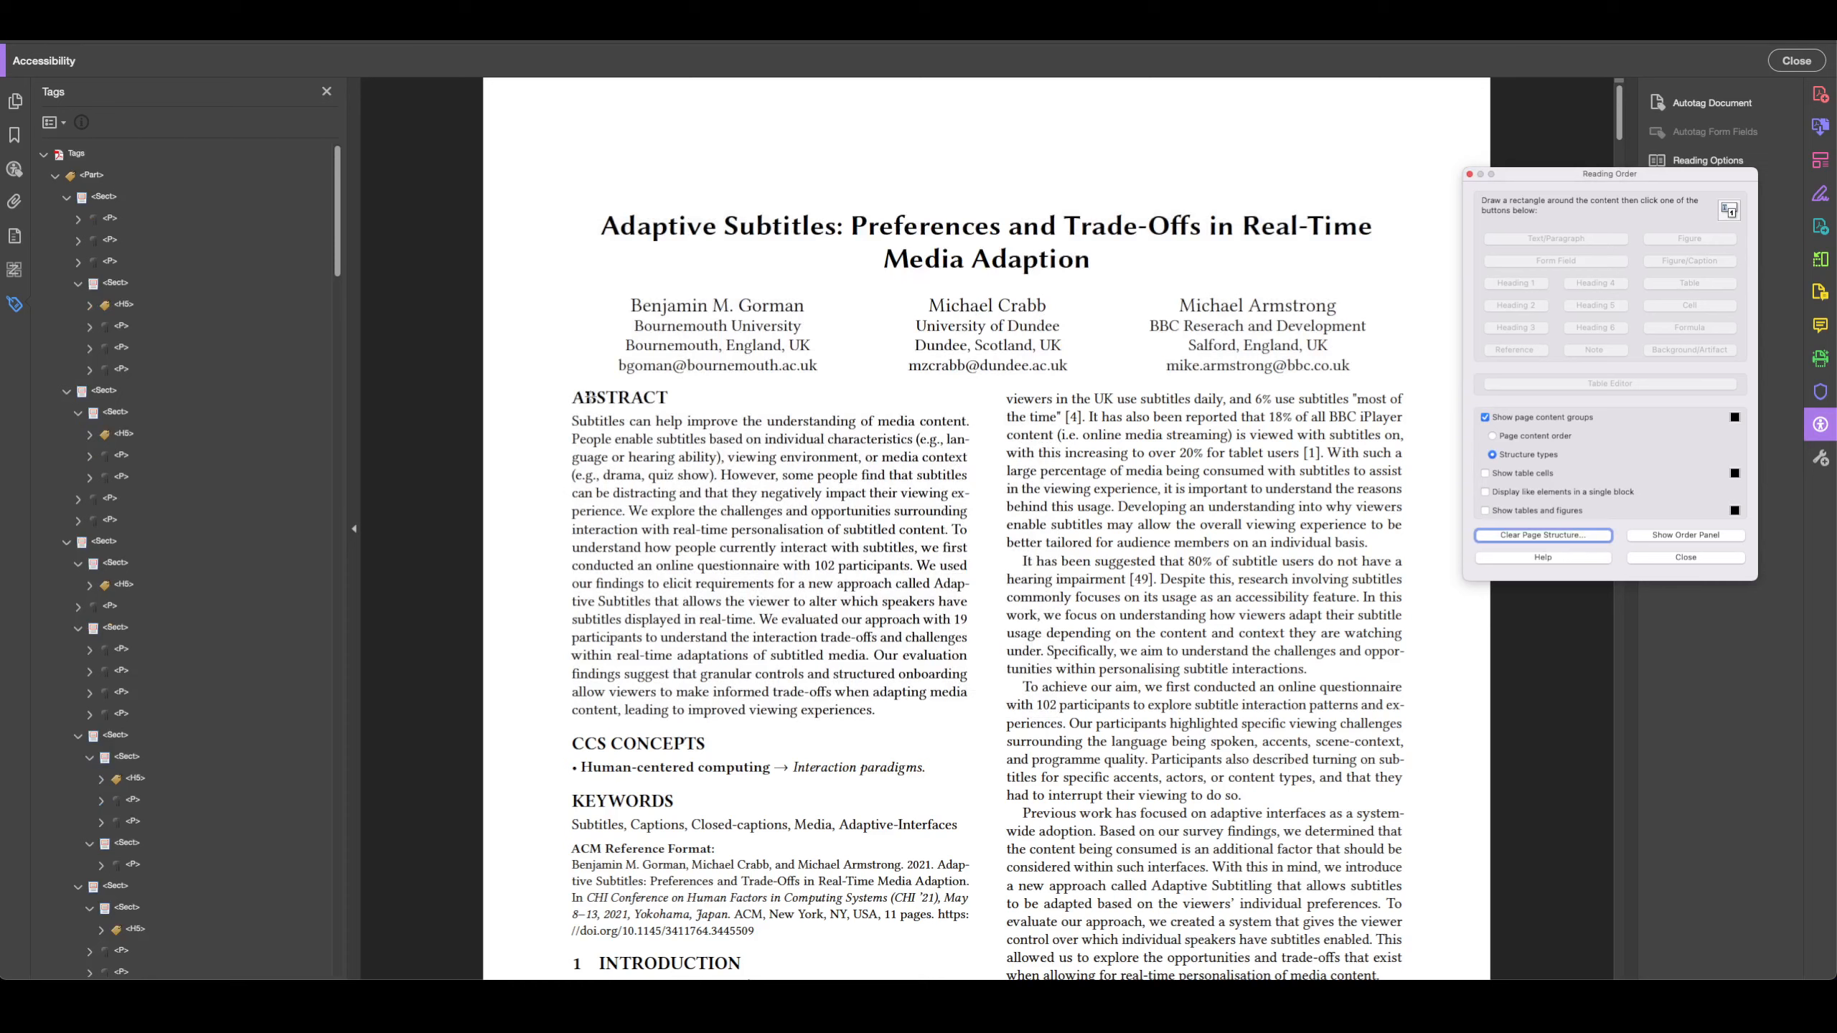
scroll(804, 395, down, 15)
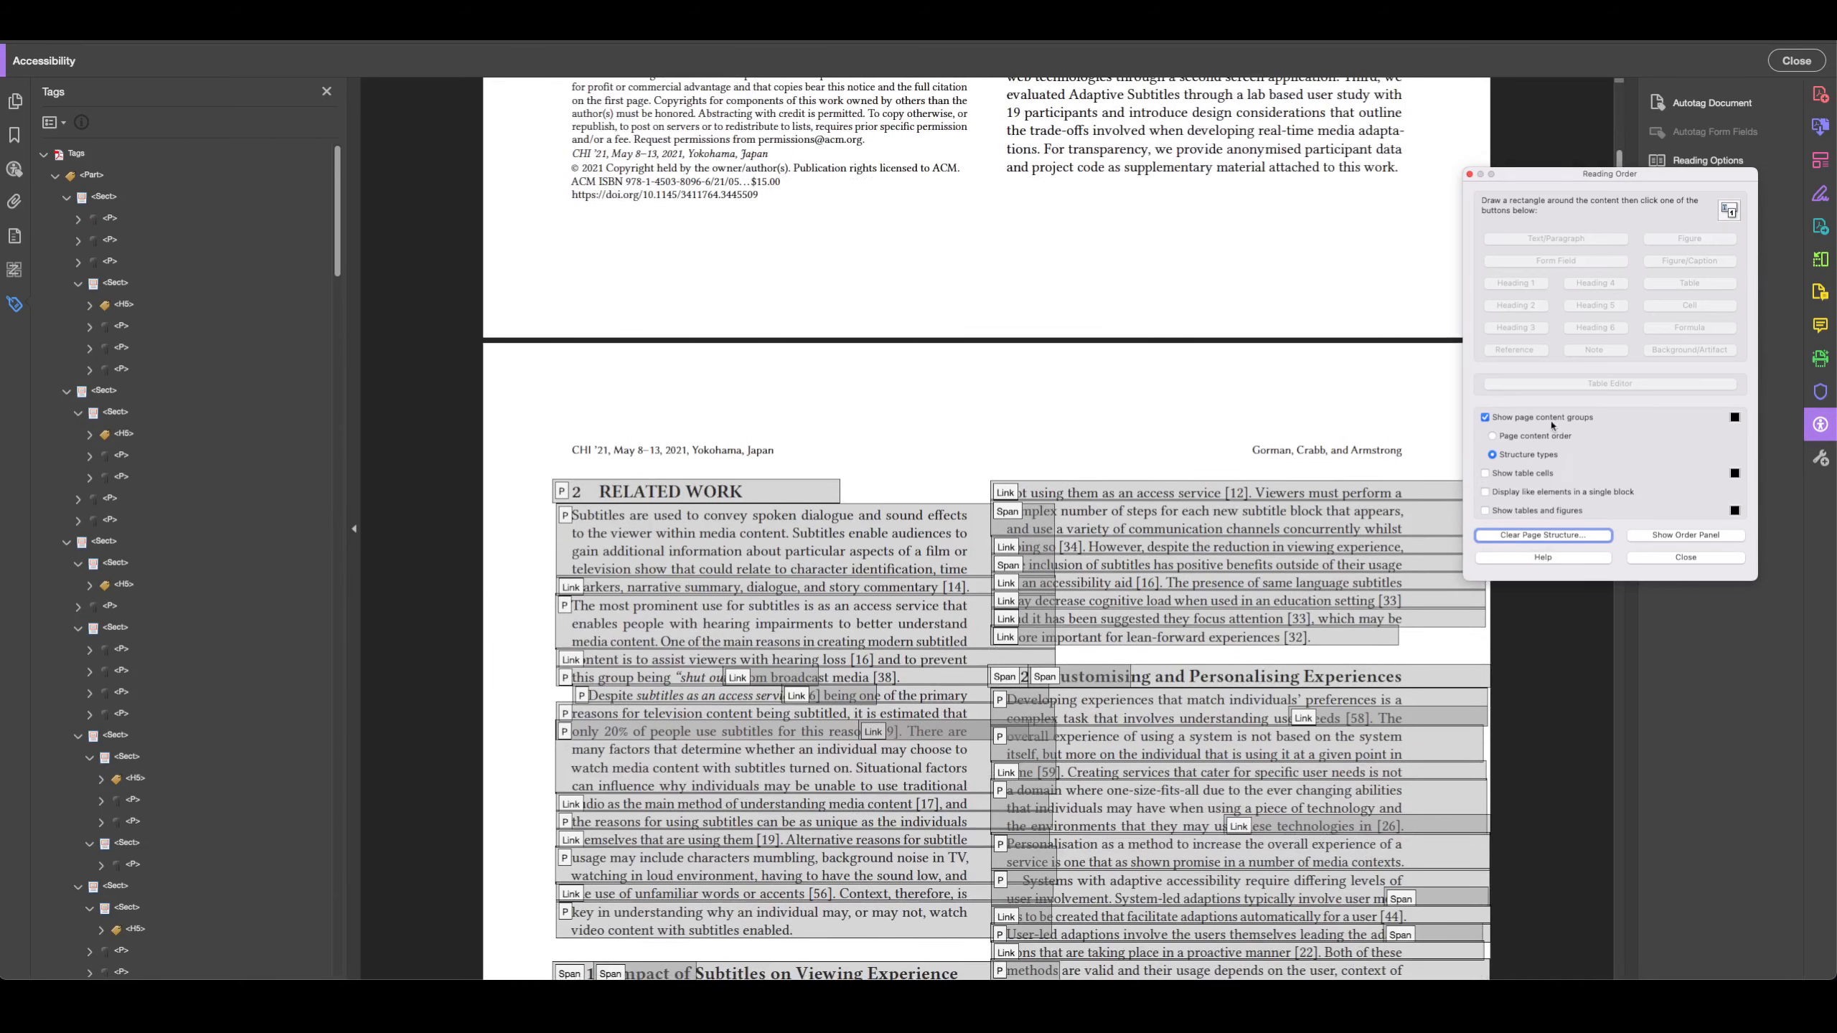
click(1541, 535)
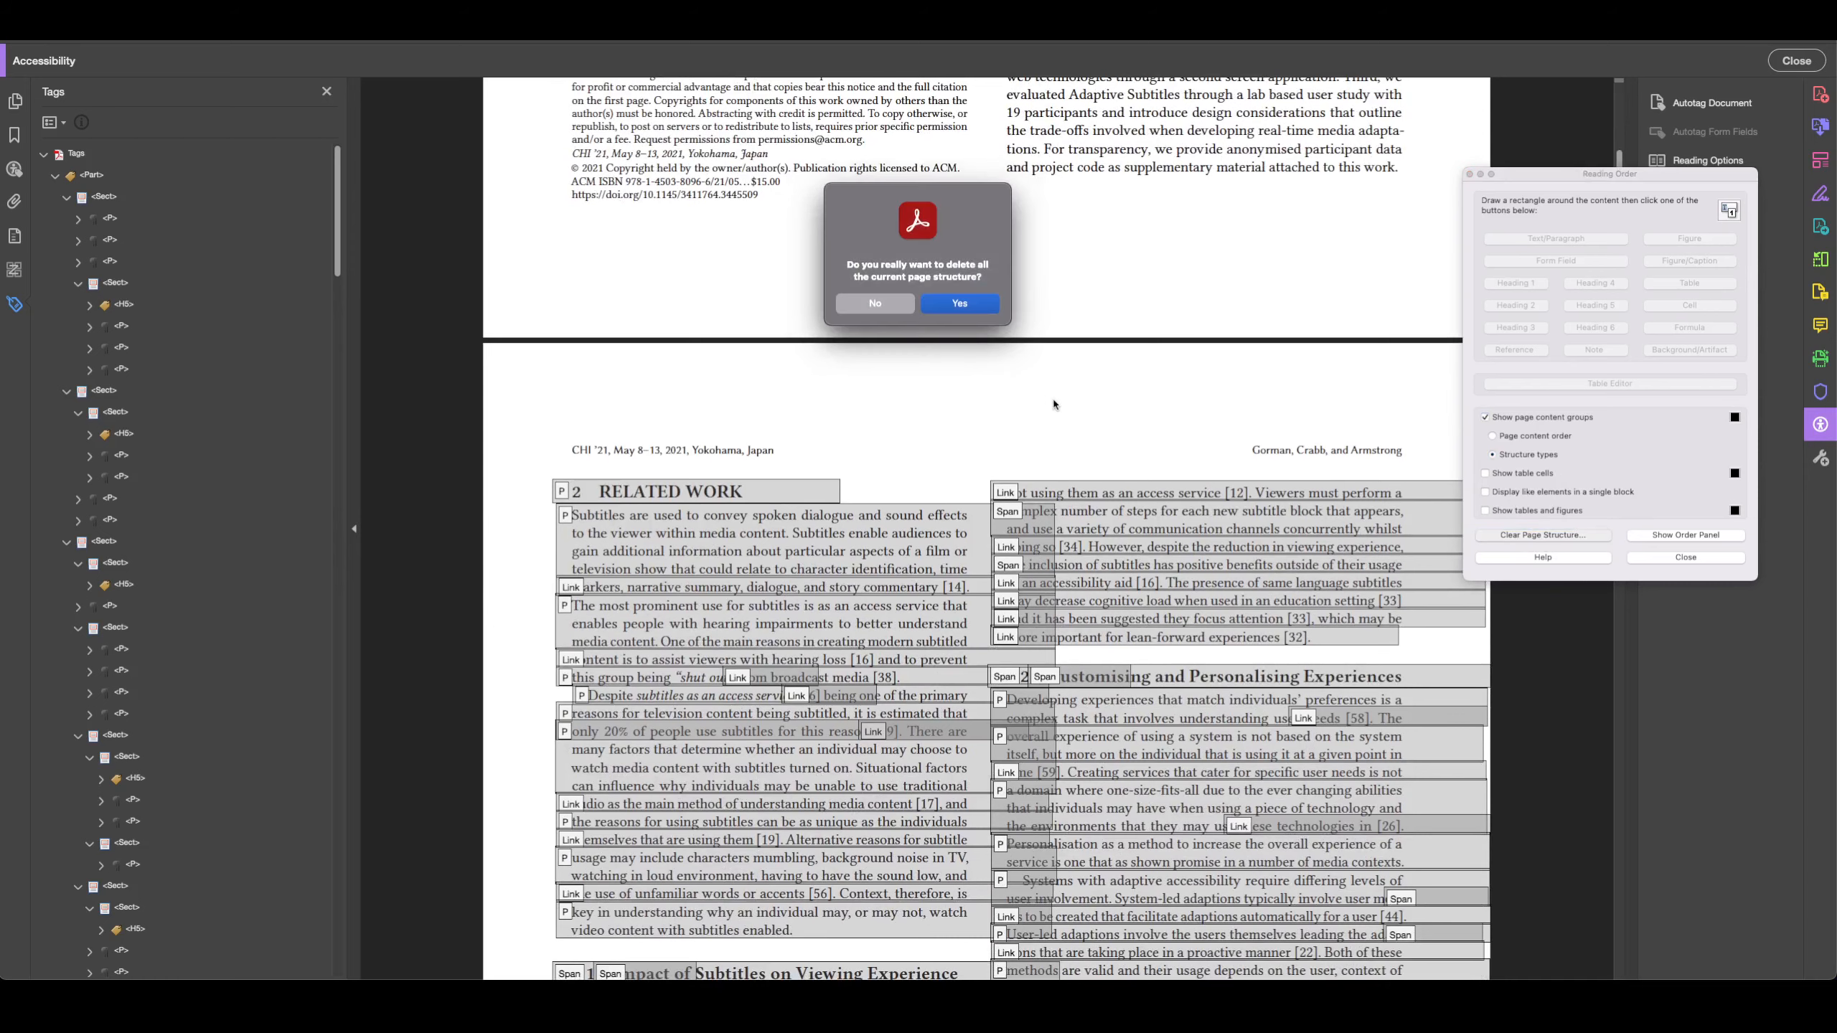
click(966, 308)
scroll(969, 308, down, 20)
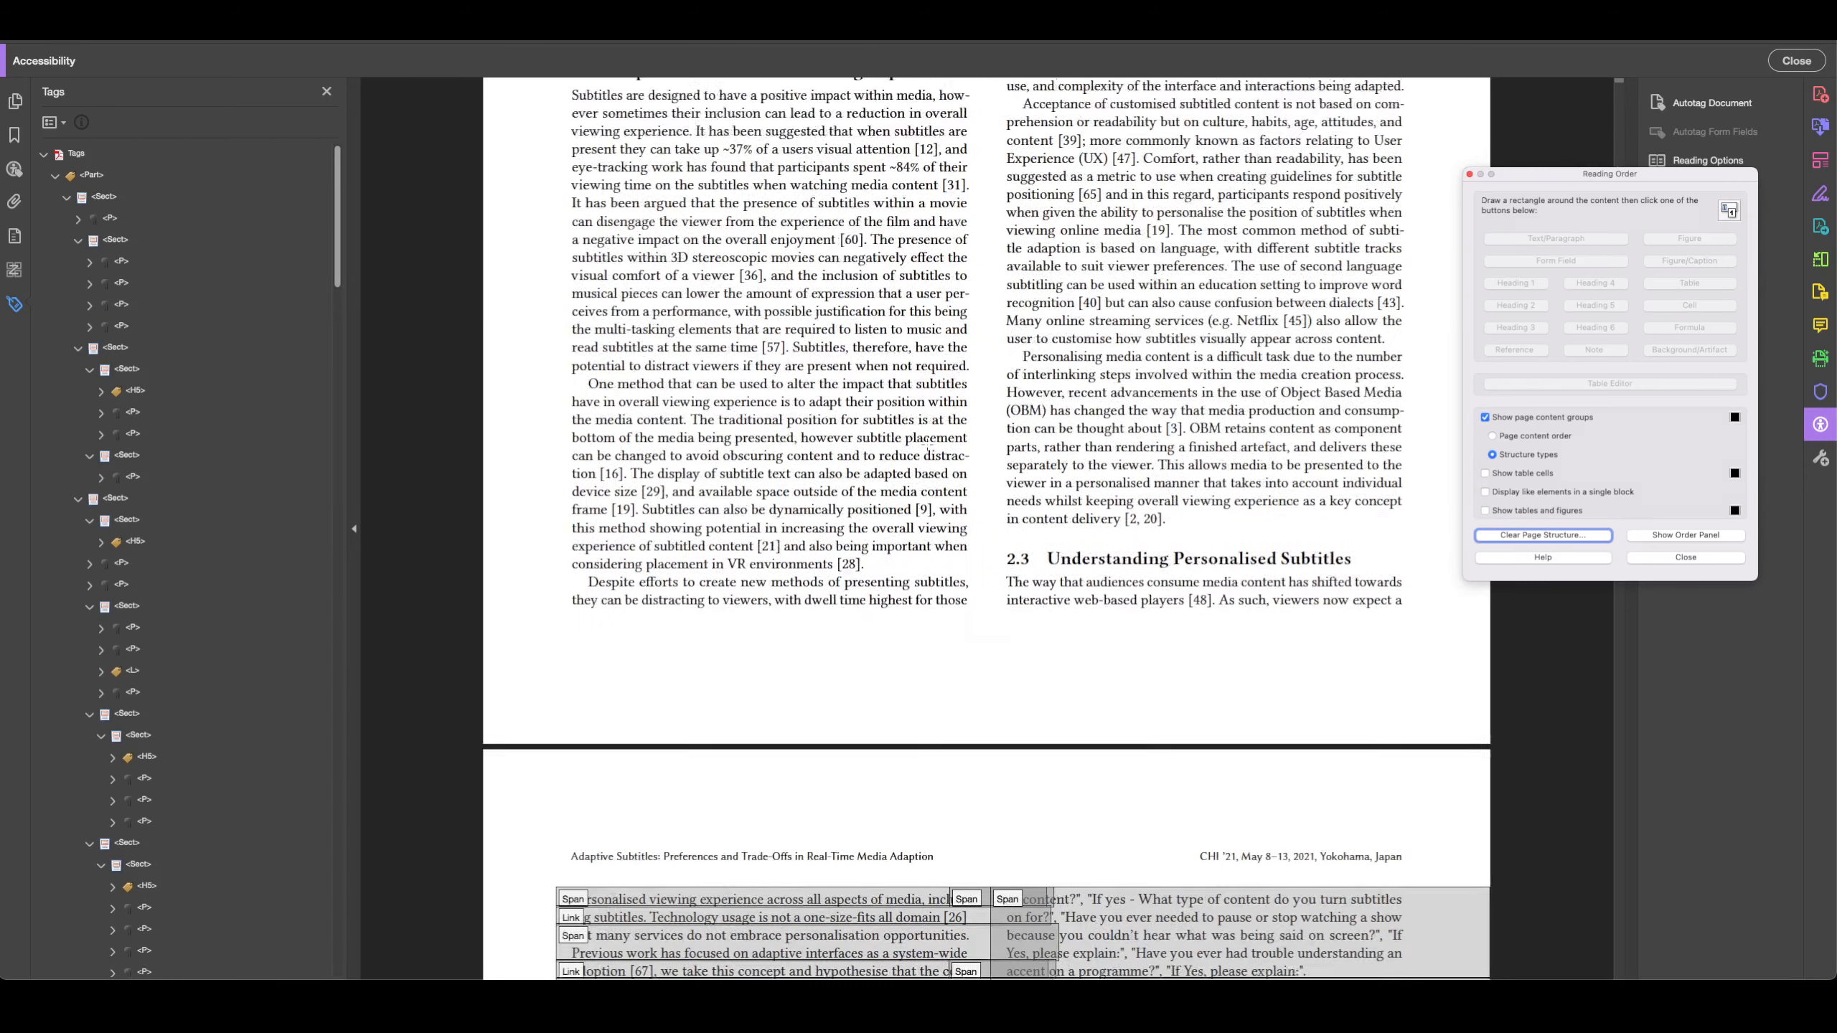
scroll(904, 492, down, 10)
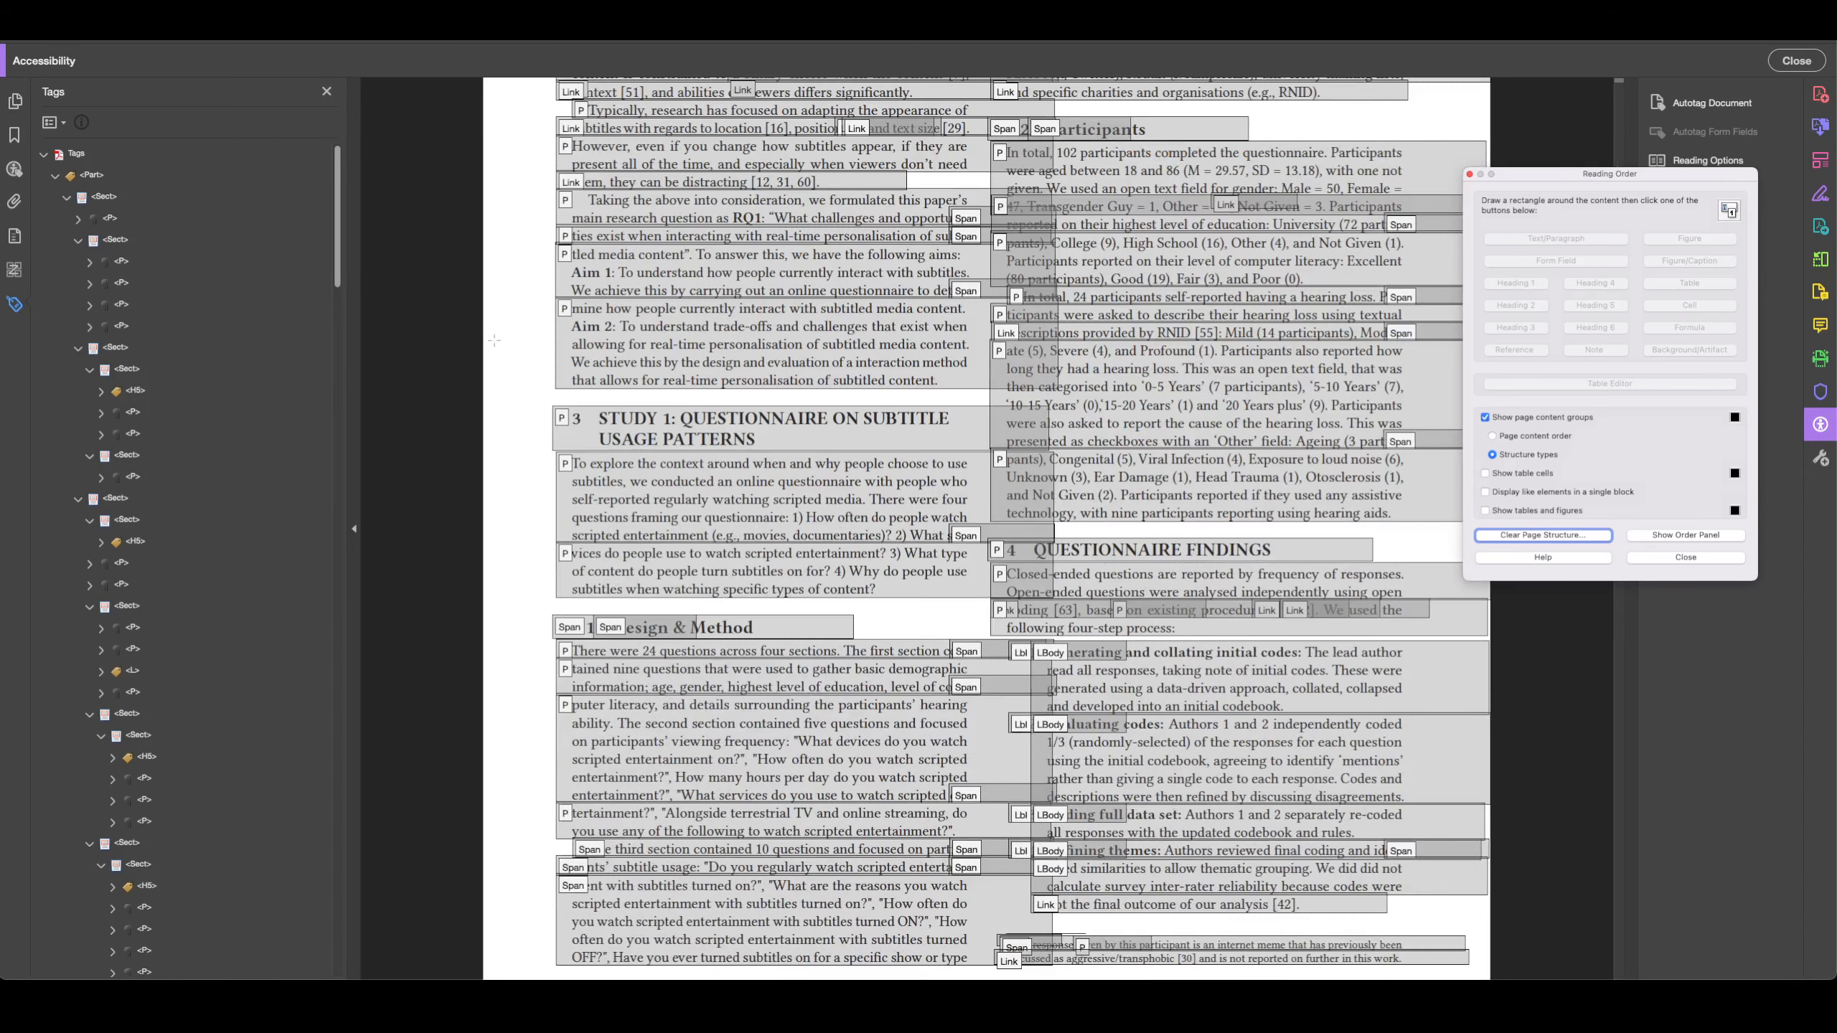
Close the paper PDF without saving the changes and reopen it from the recent files
key(super+w)
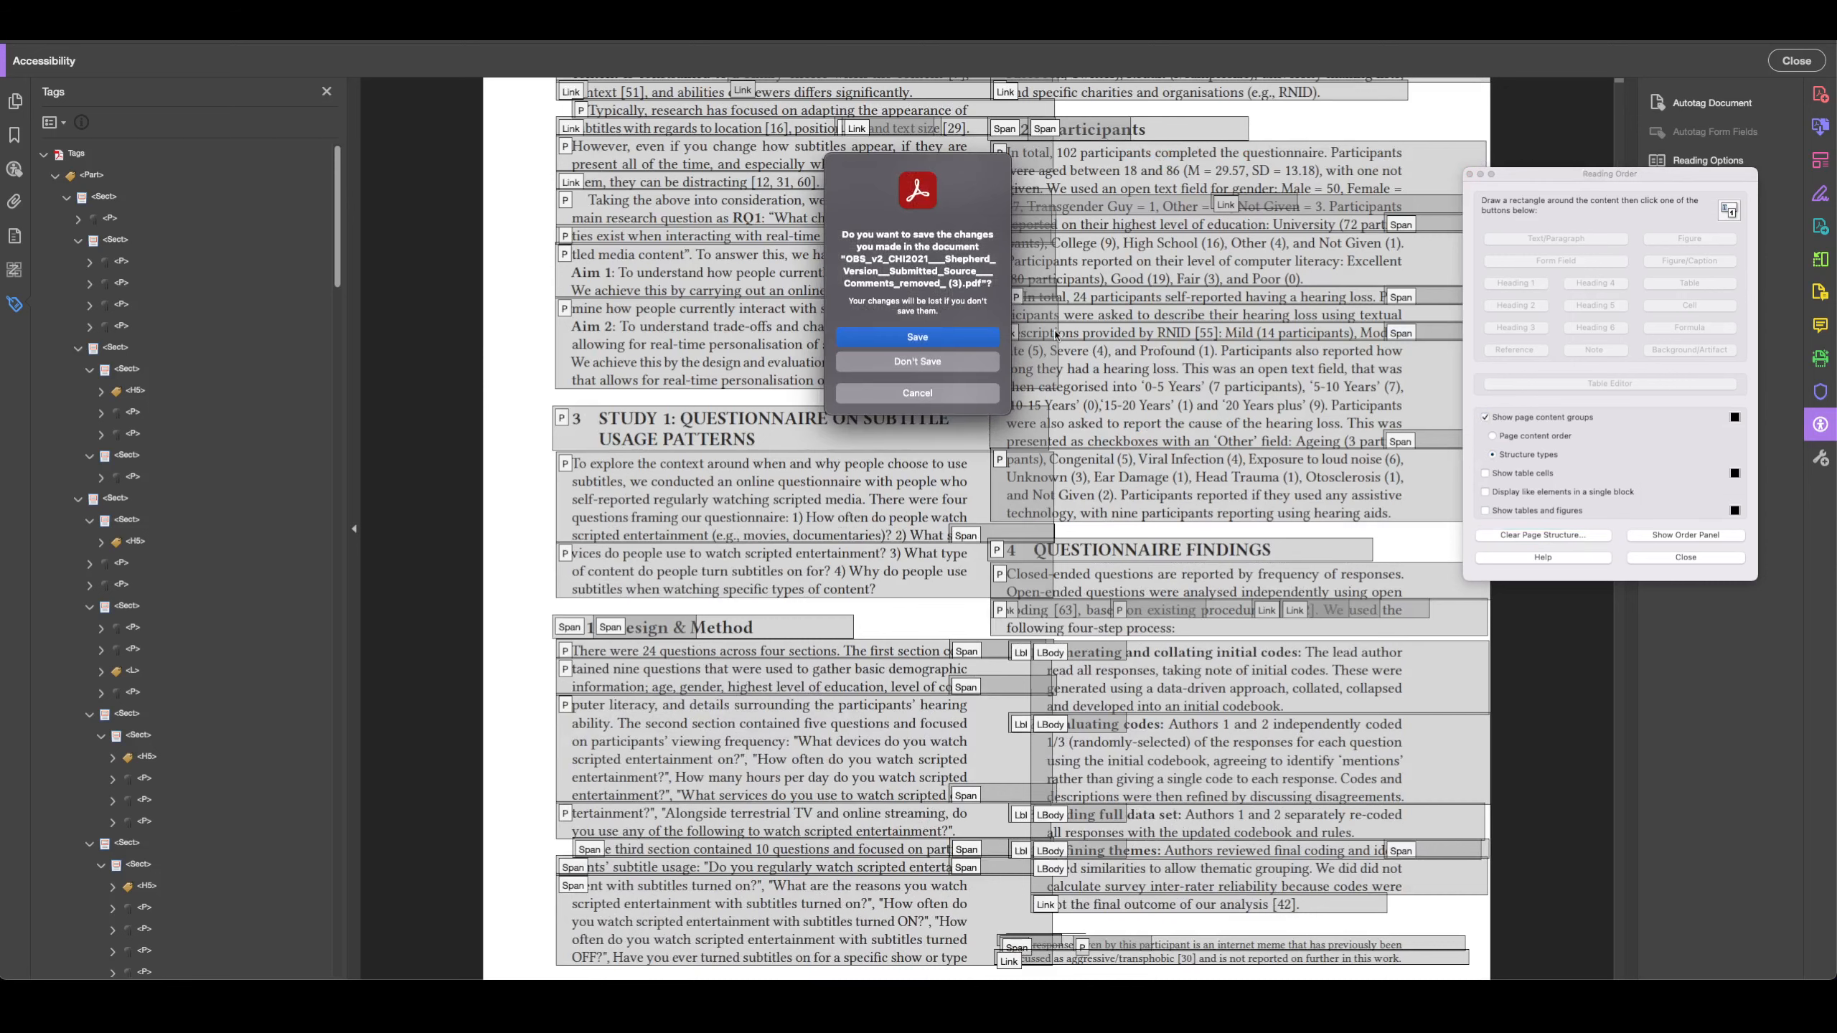
click(854, 359)
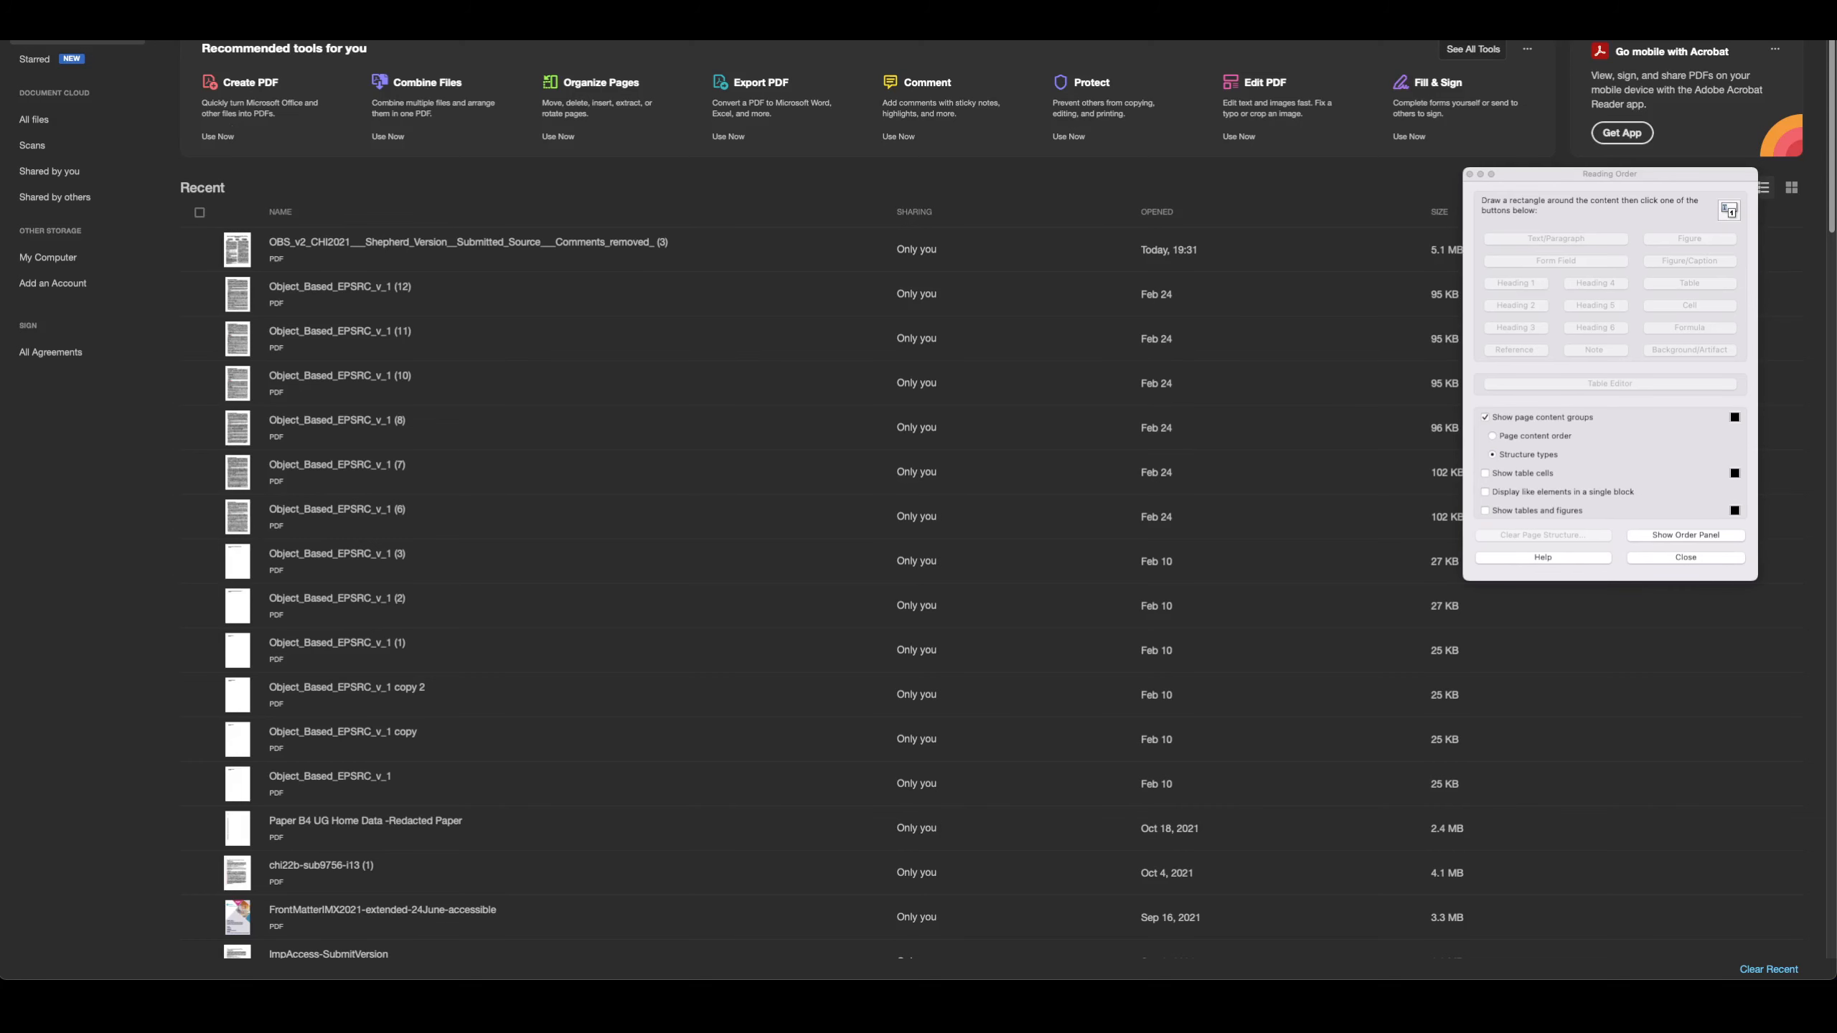
double_click(620, 265)
click(989, 583)
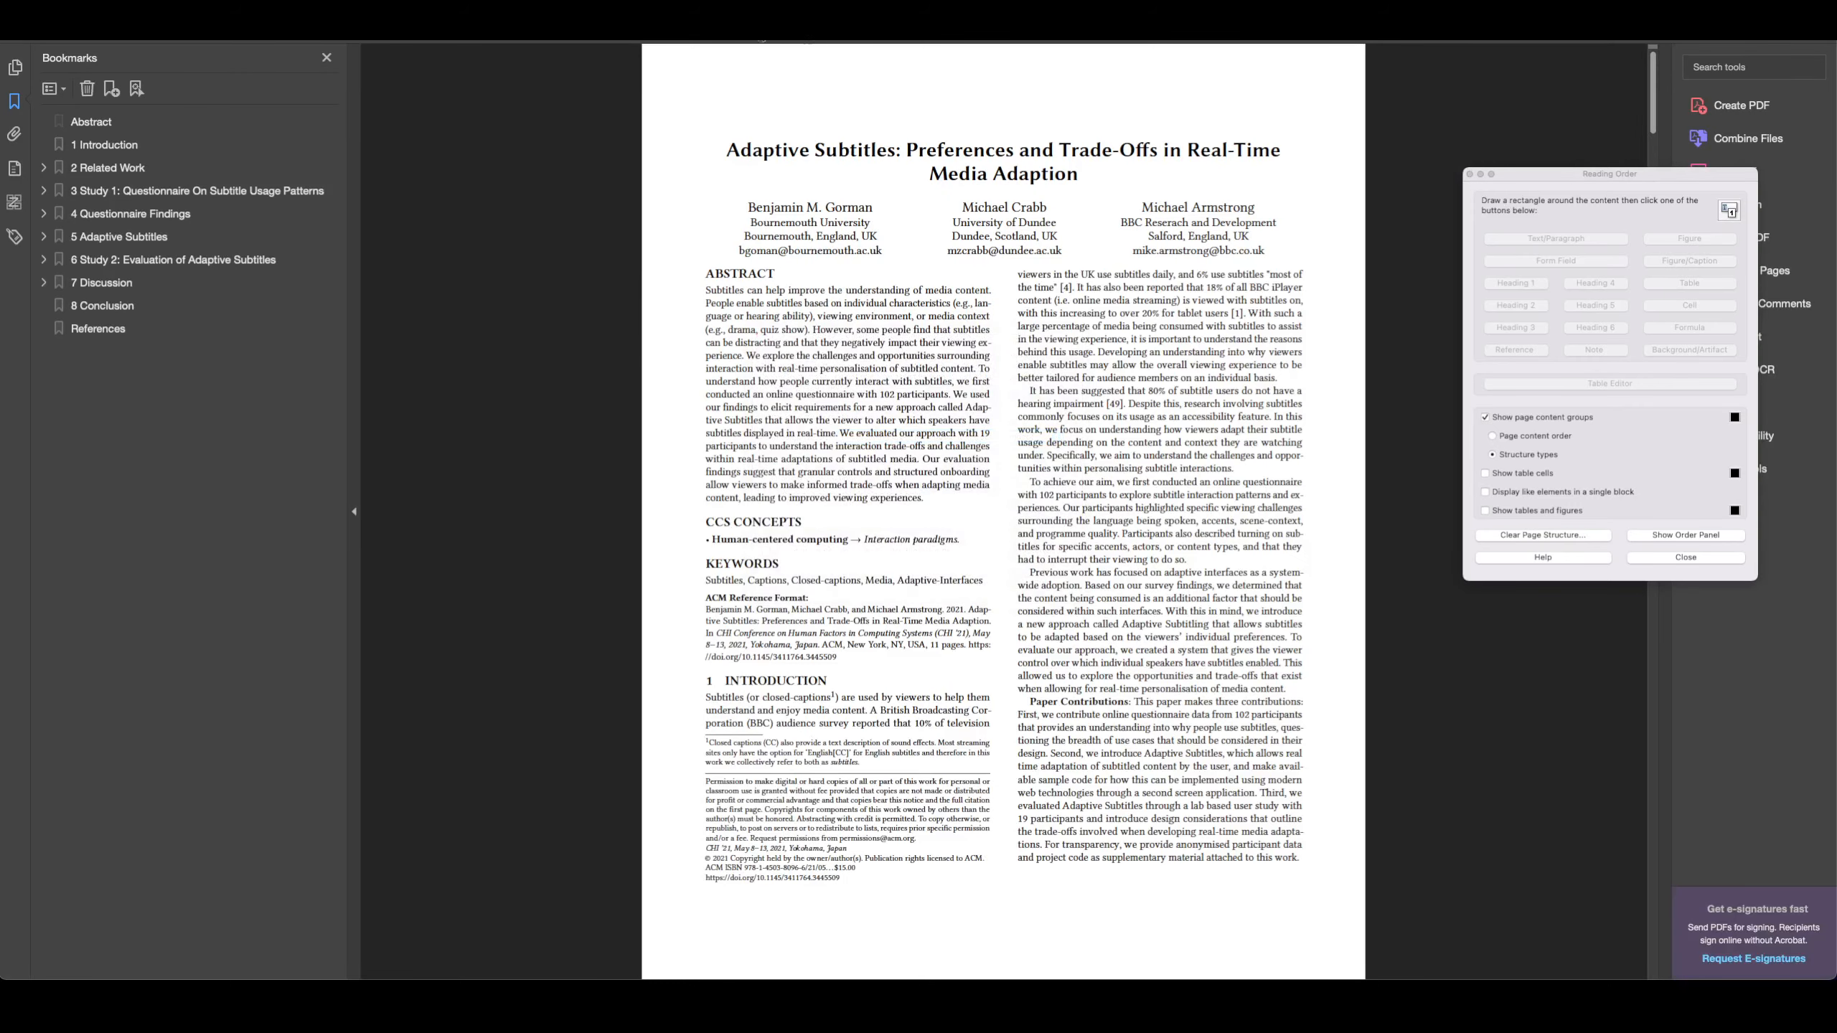
click(848, 31)
click(848, 31)
click(849, 31)
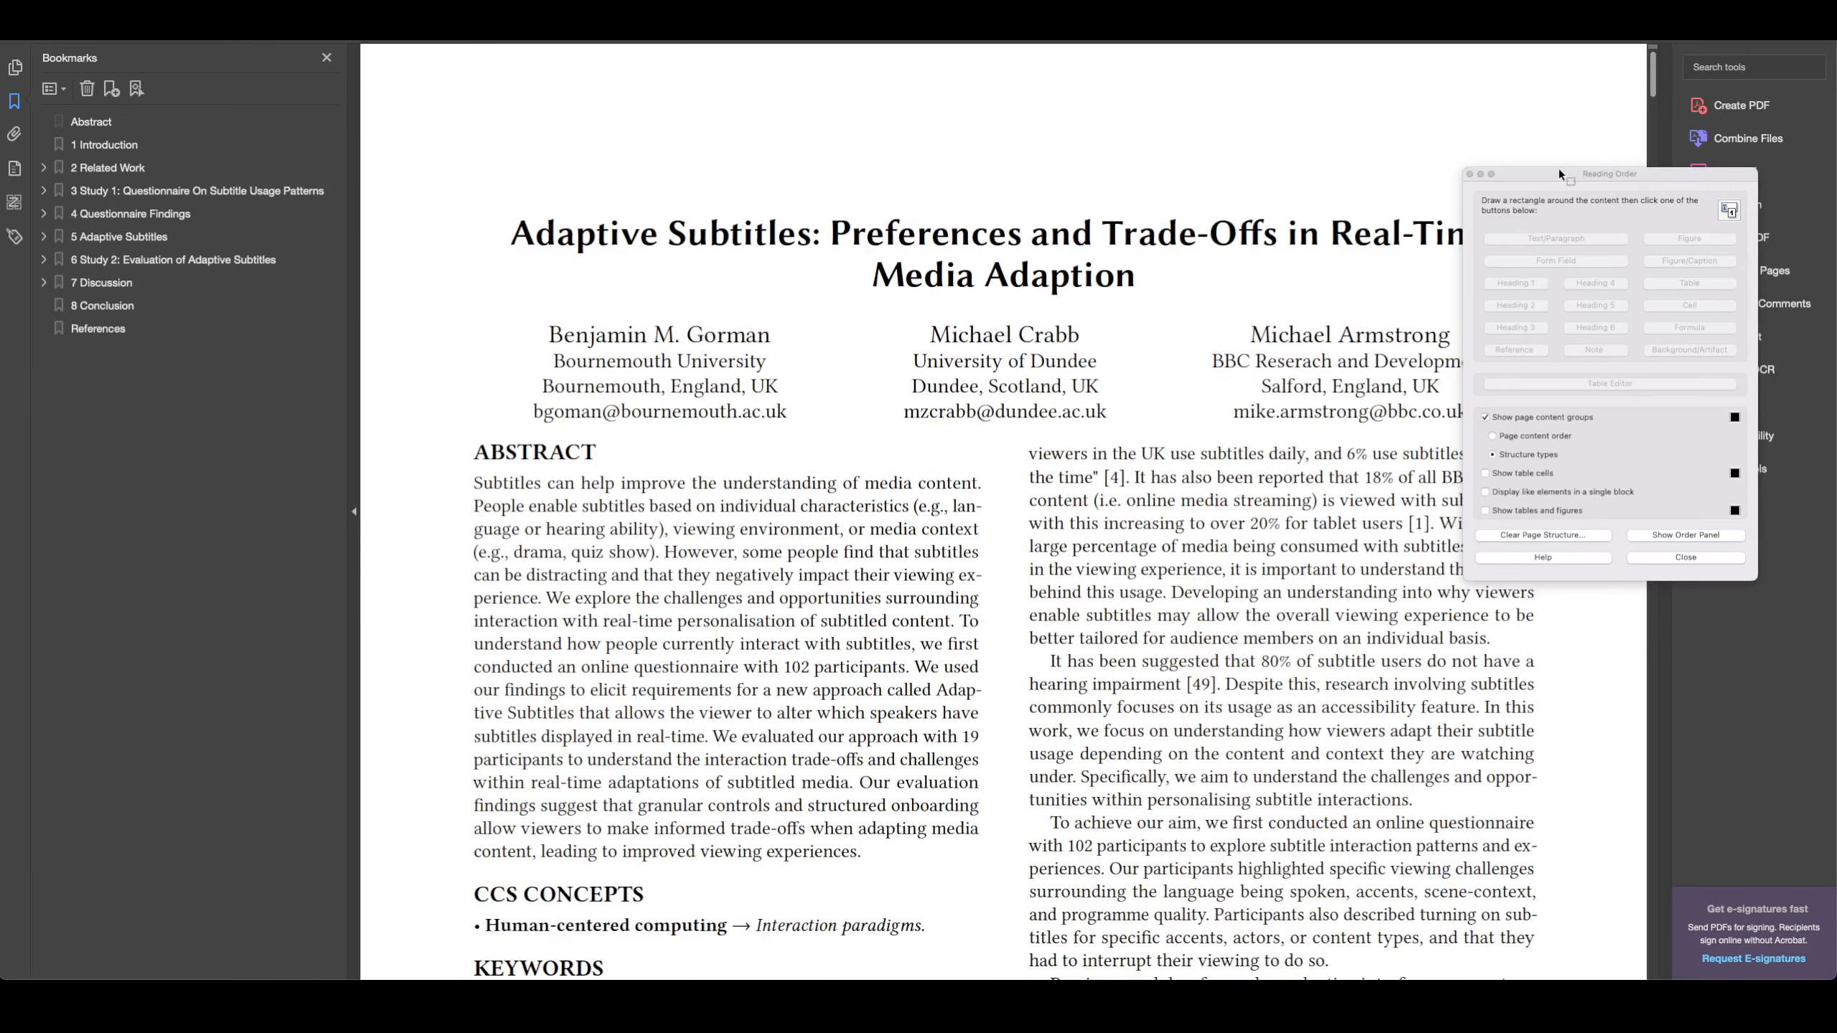
drag(1573, 174, 1556, 441)
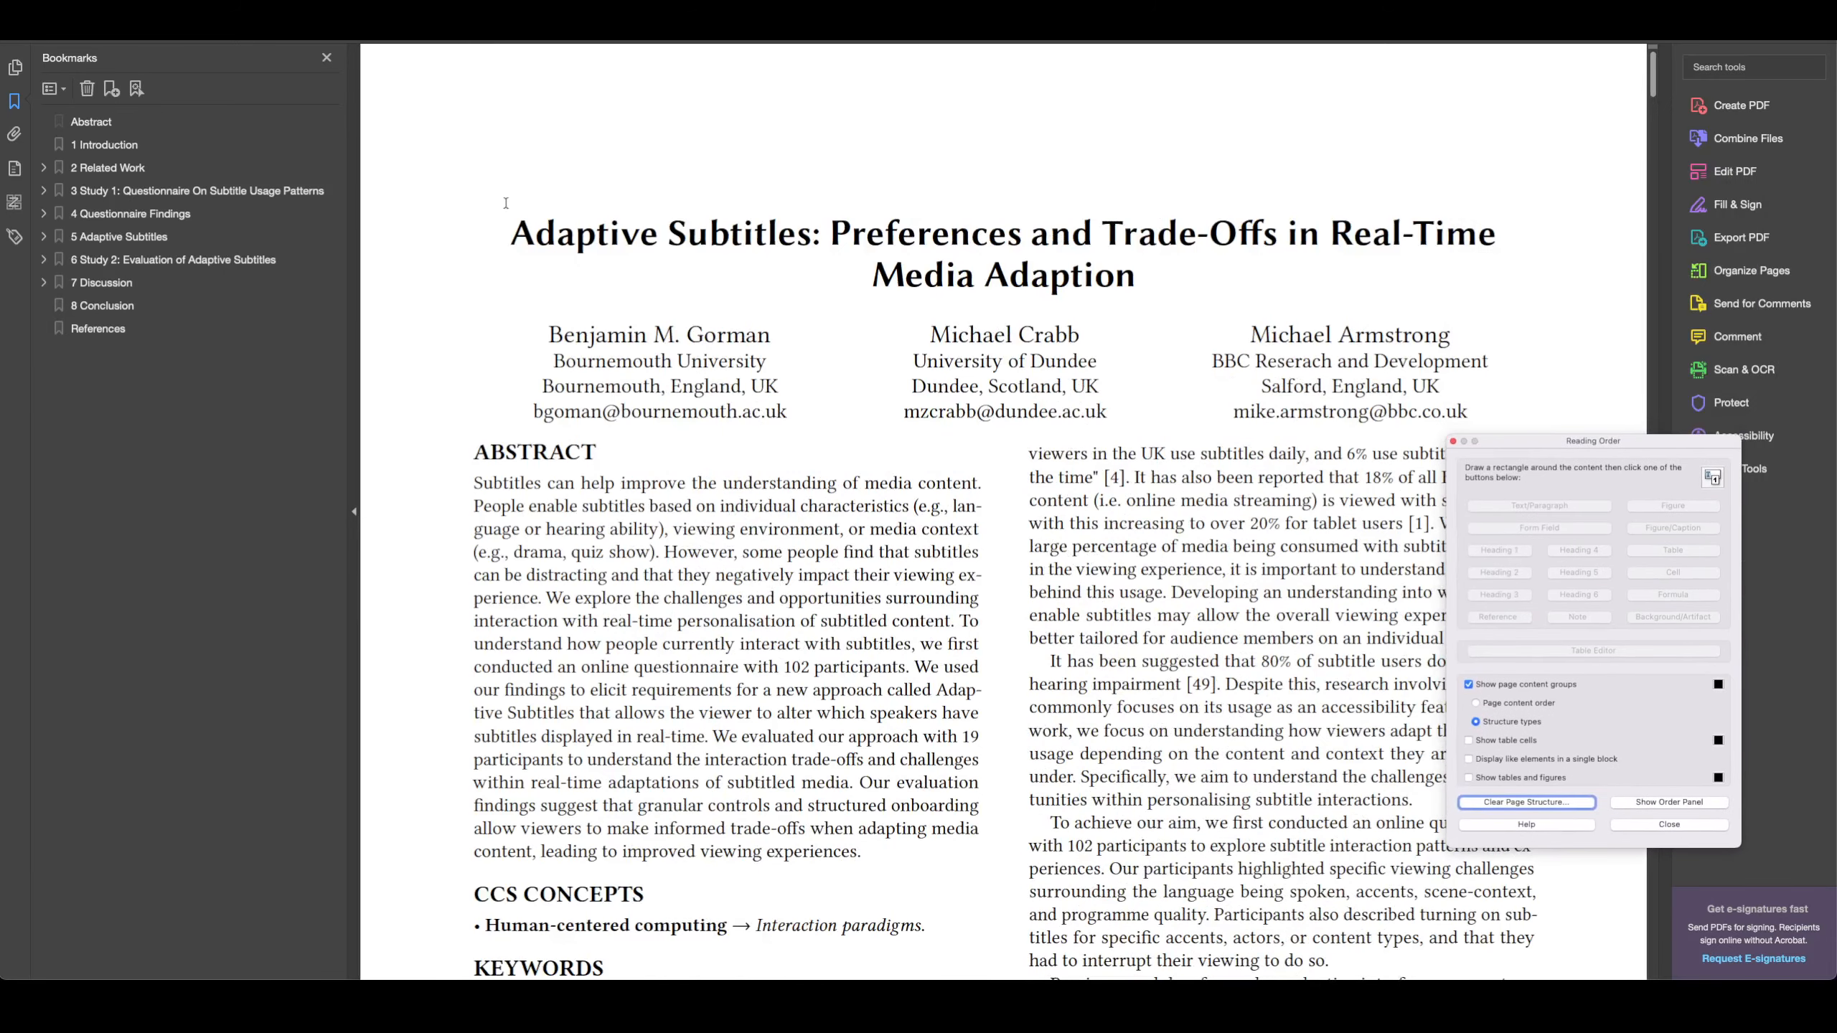
click(1526, 703)
drag(490, 189, 1531, 310)
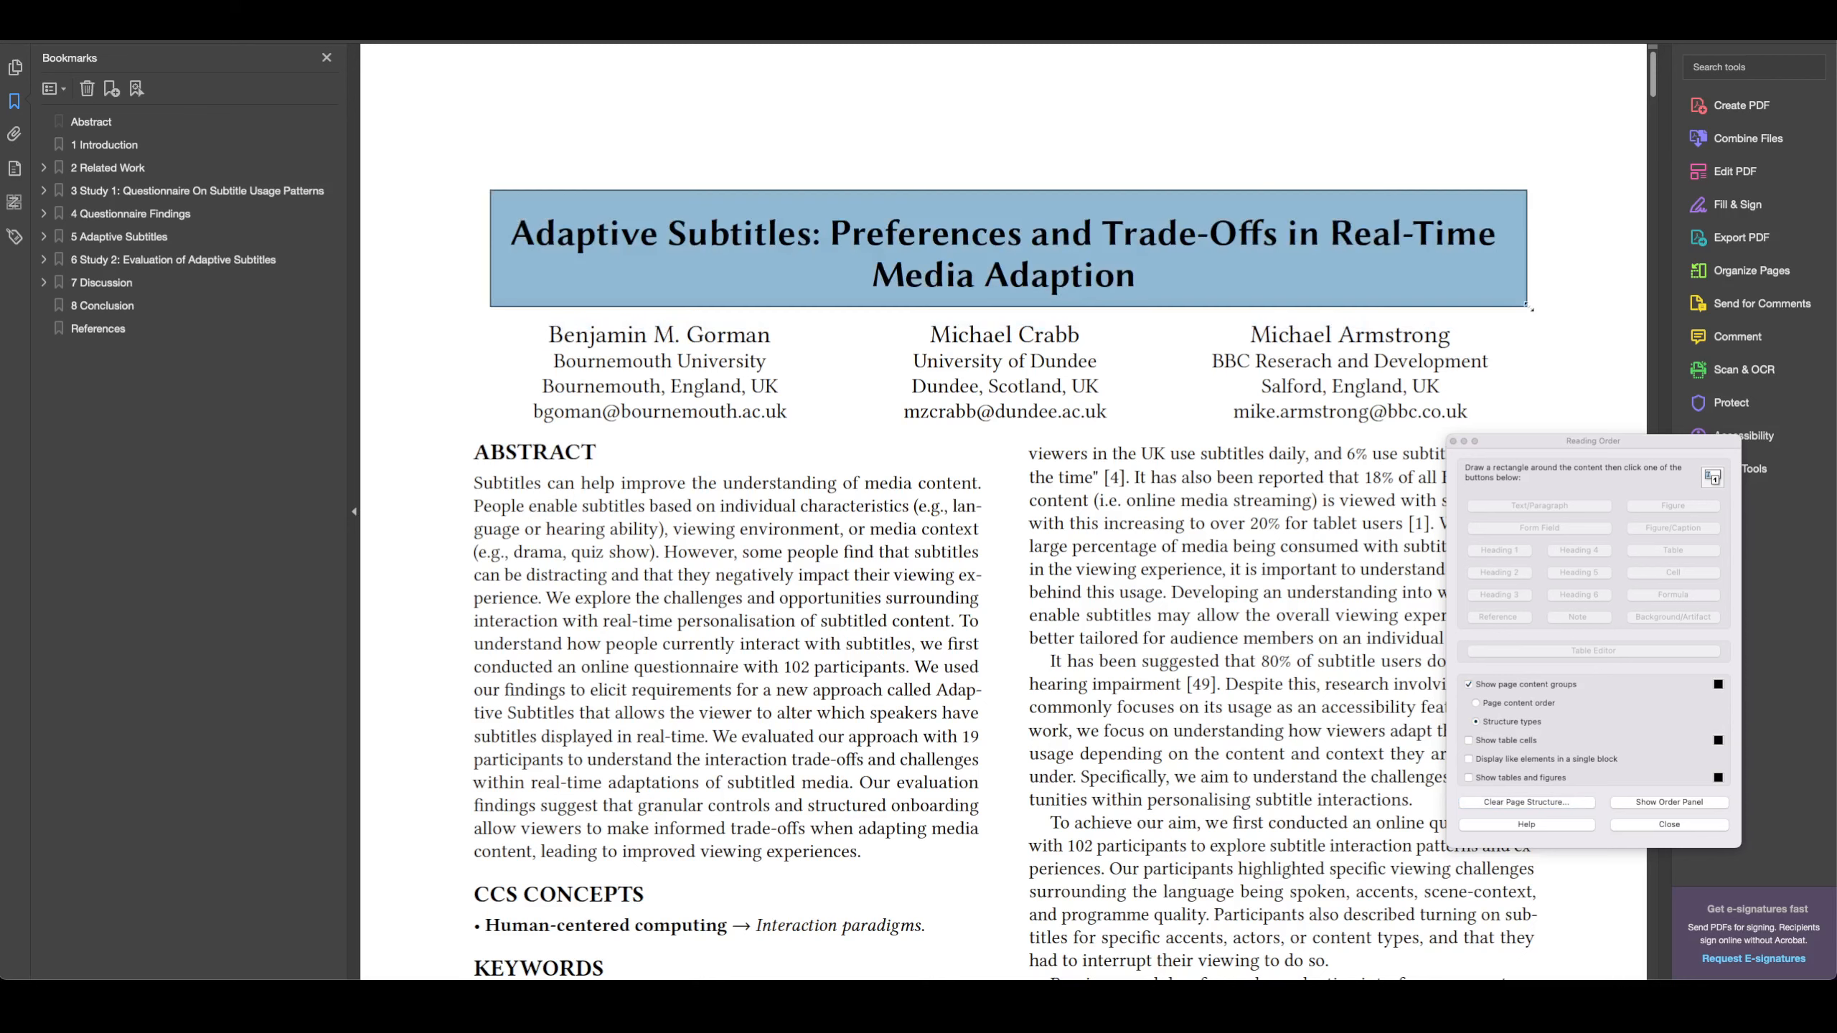
click(1453, 441)
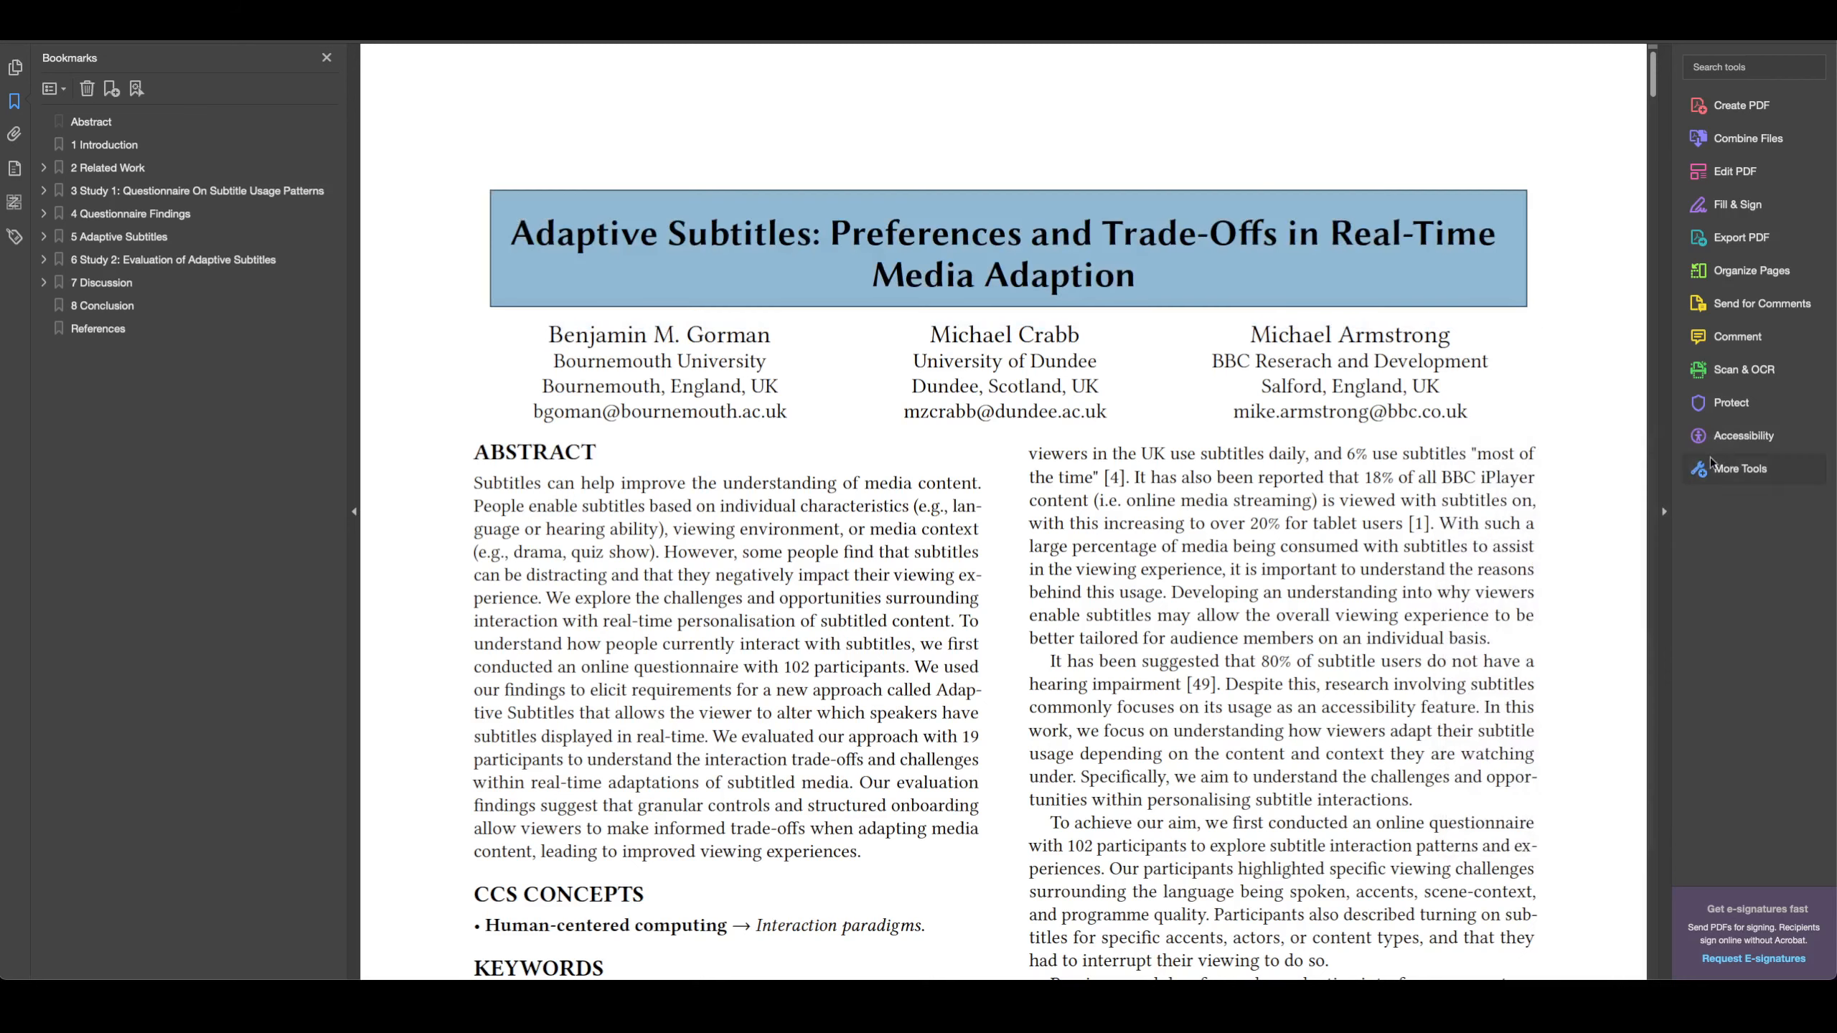
Start the Reading Order tool from the Accessibility tools and tag the two-line paper title as Heading 1
click(1725, 443)
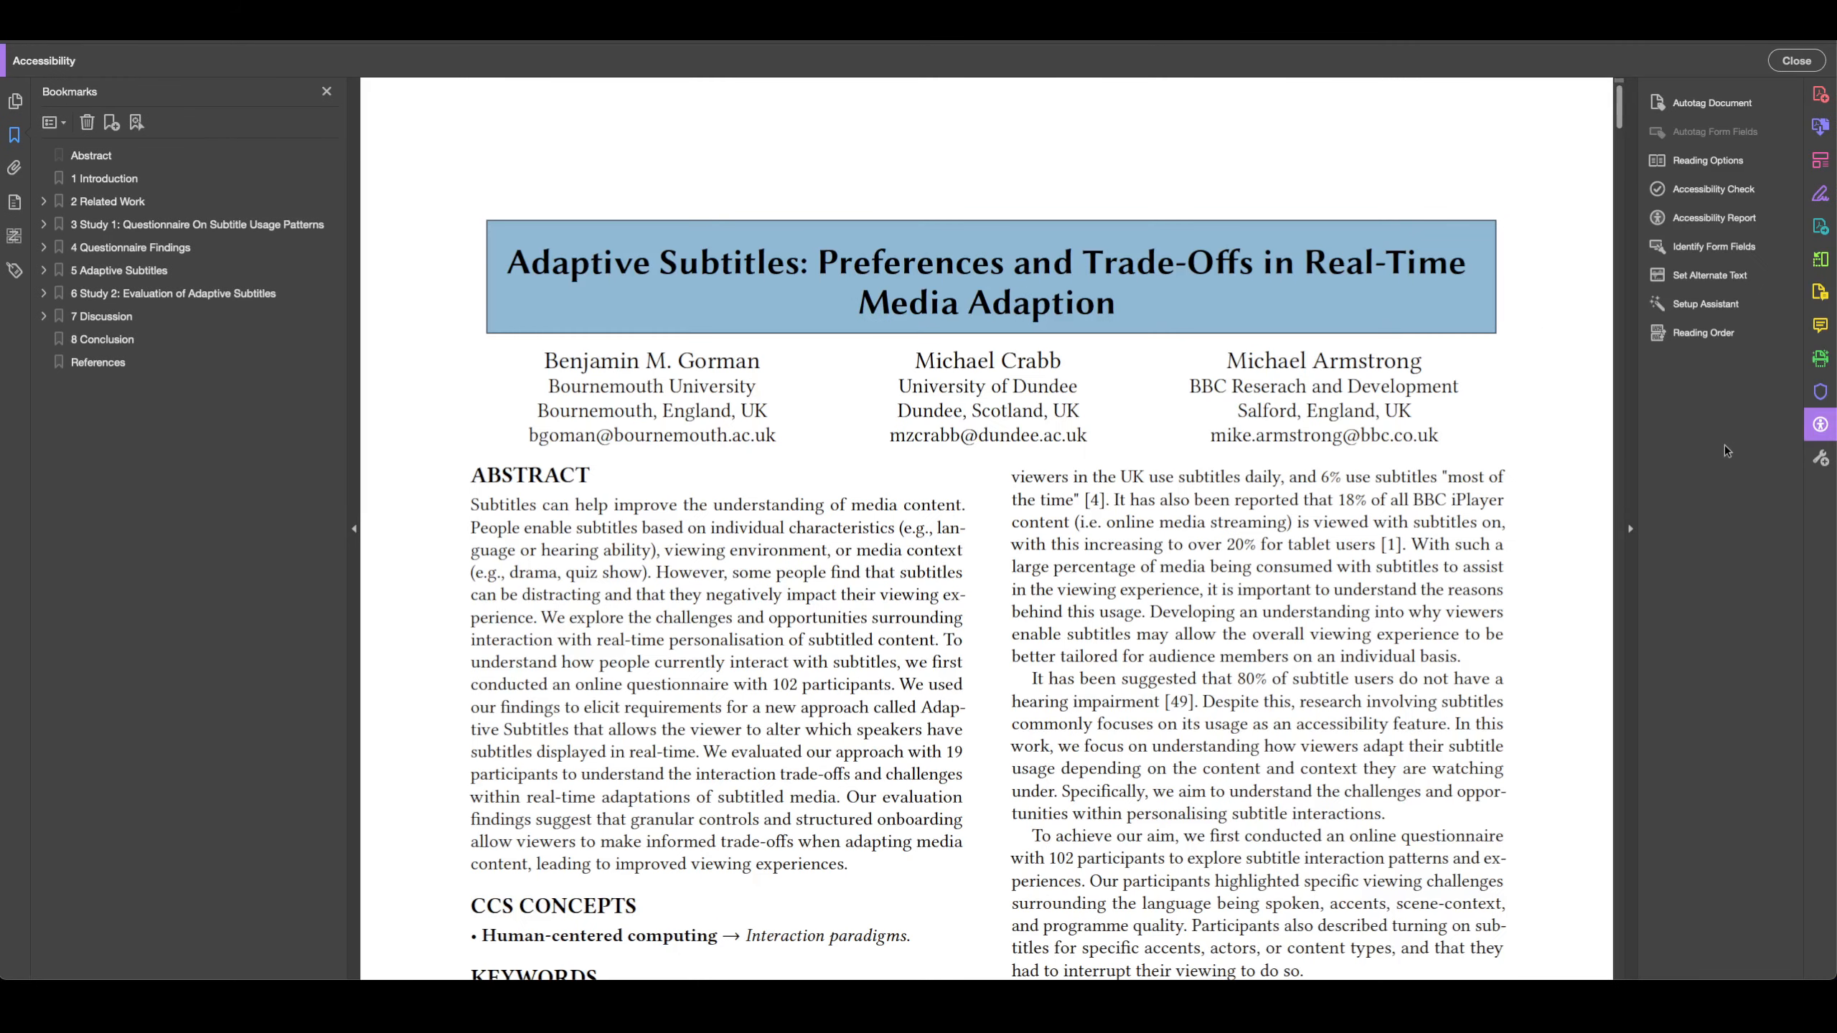
click(1704, 335)
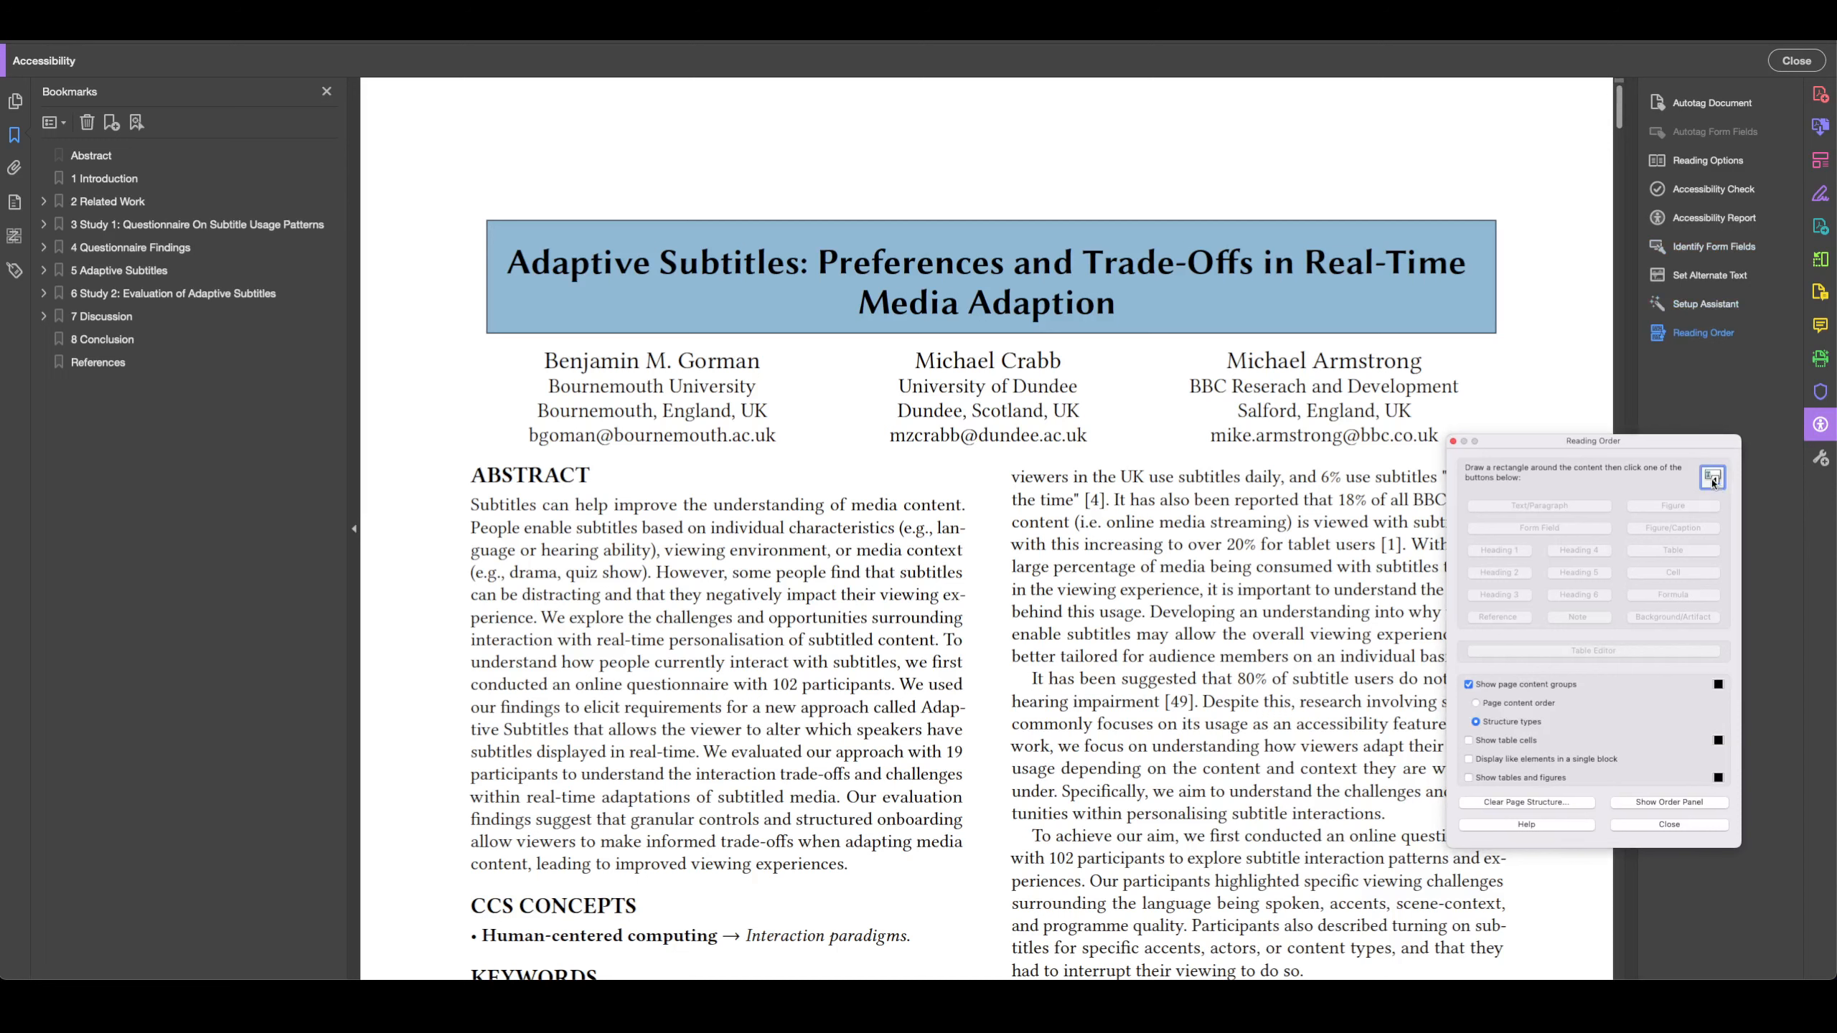
drag(1517, 344, 460, 190)
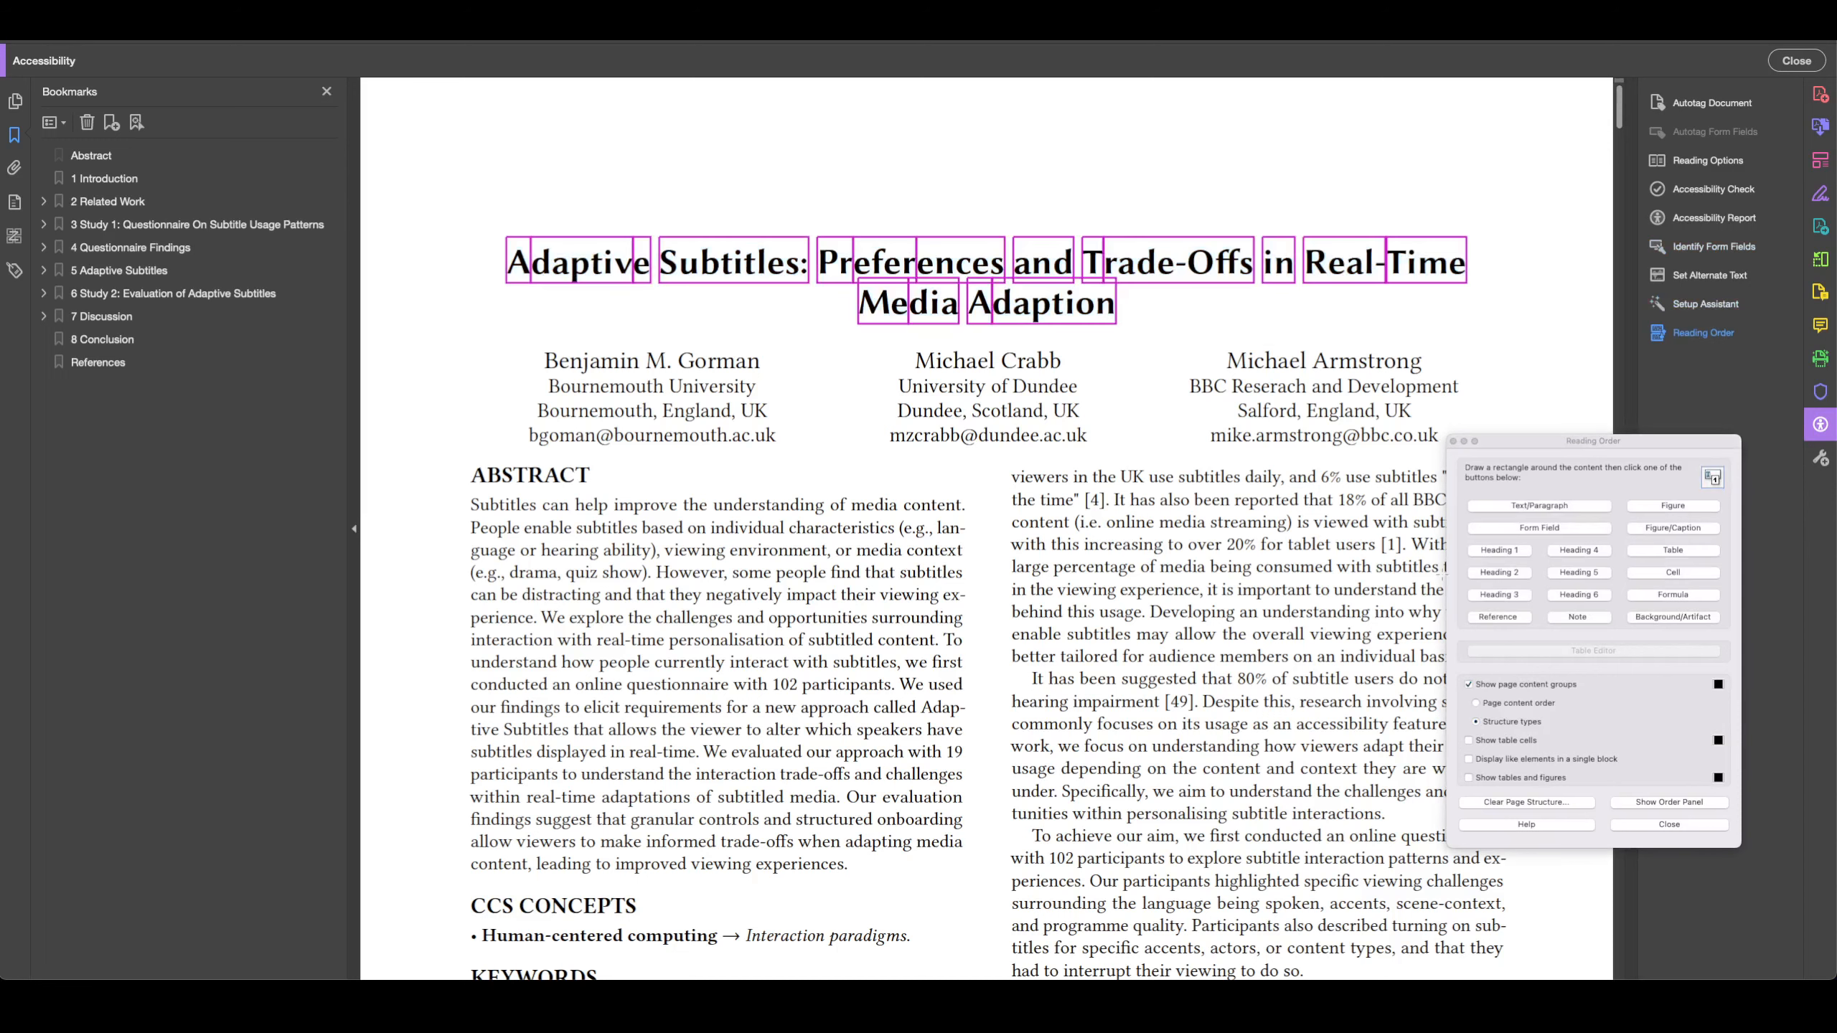
click(1503, 550)
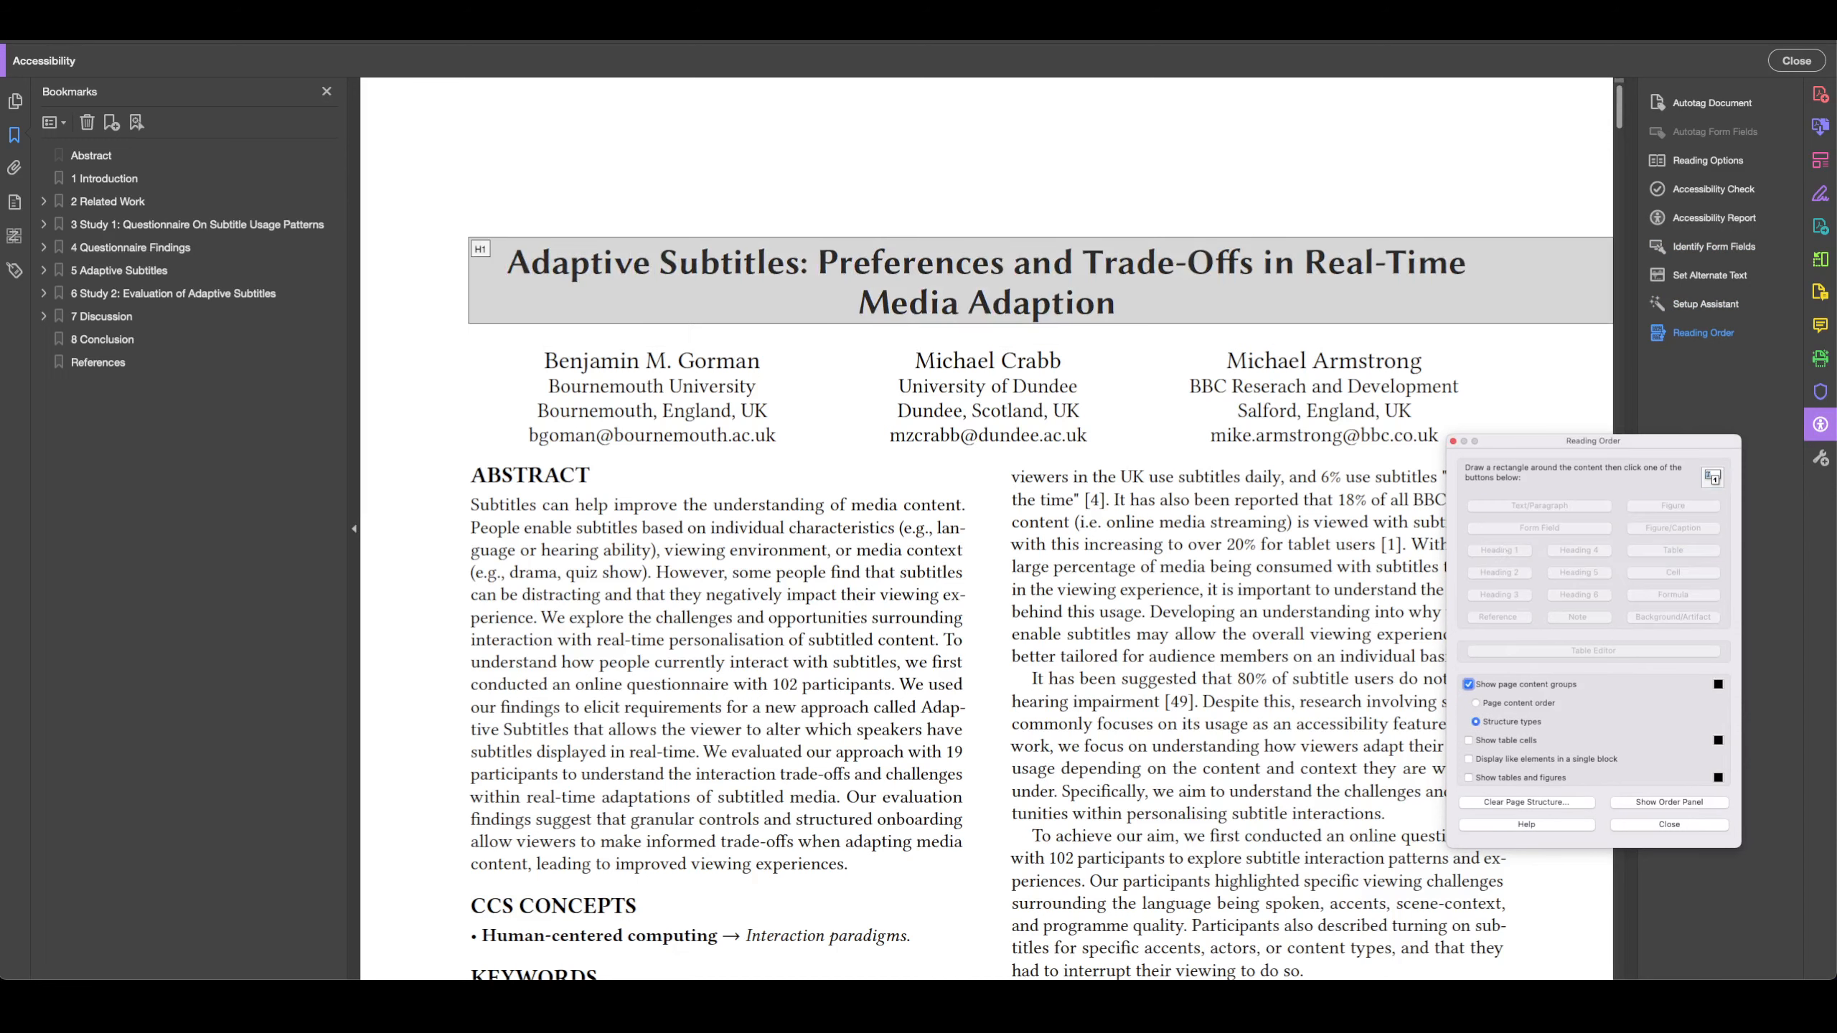
Show the Tags navigation pane for the document
click(189, 7)
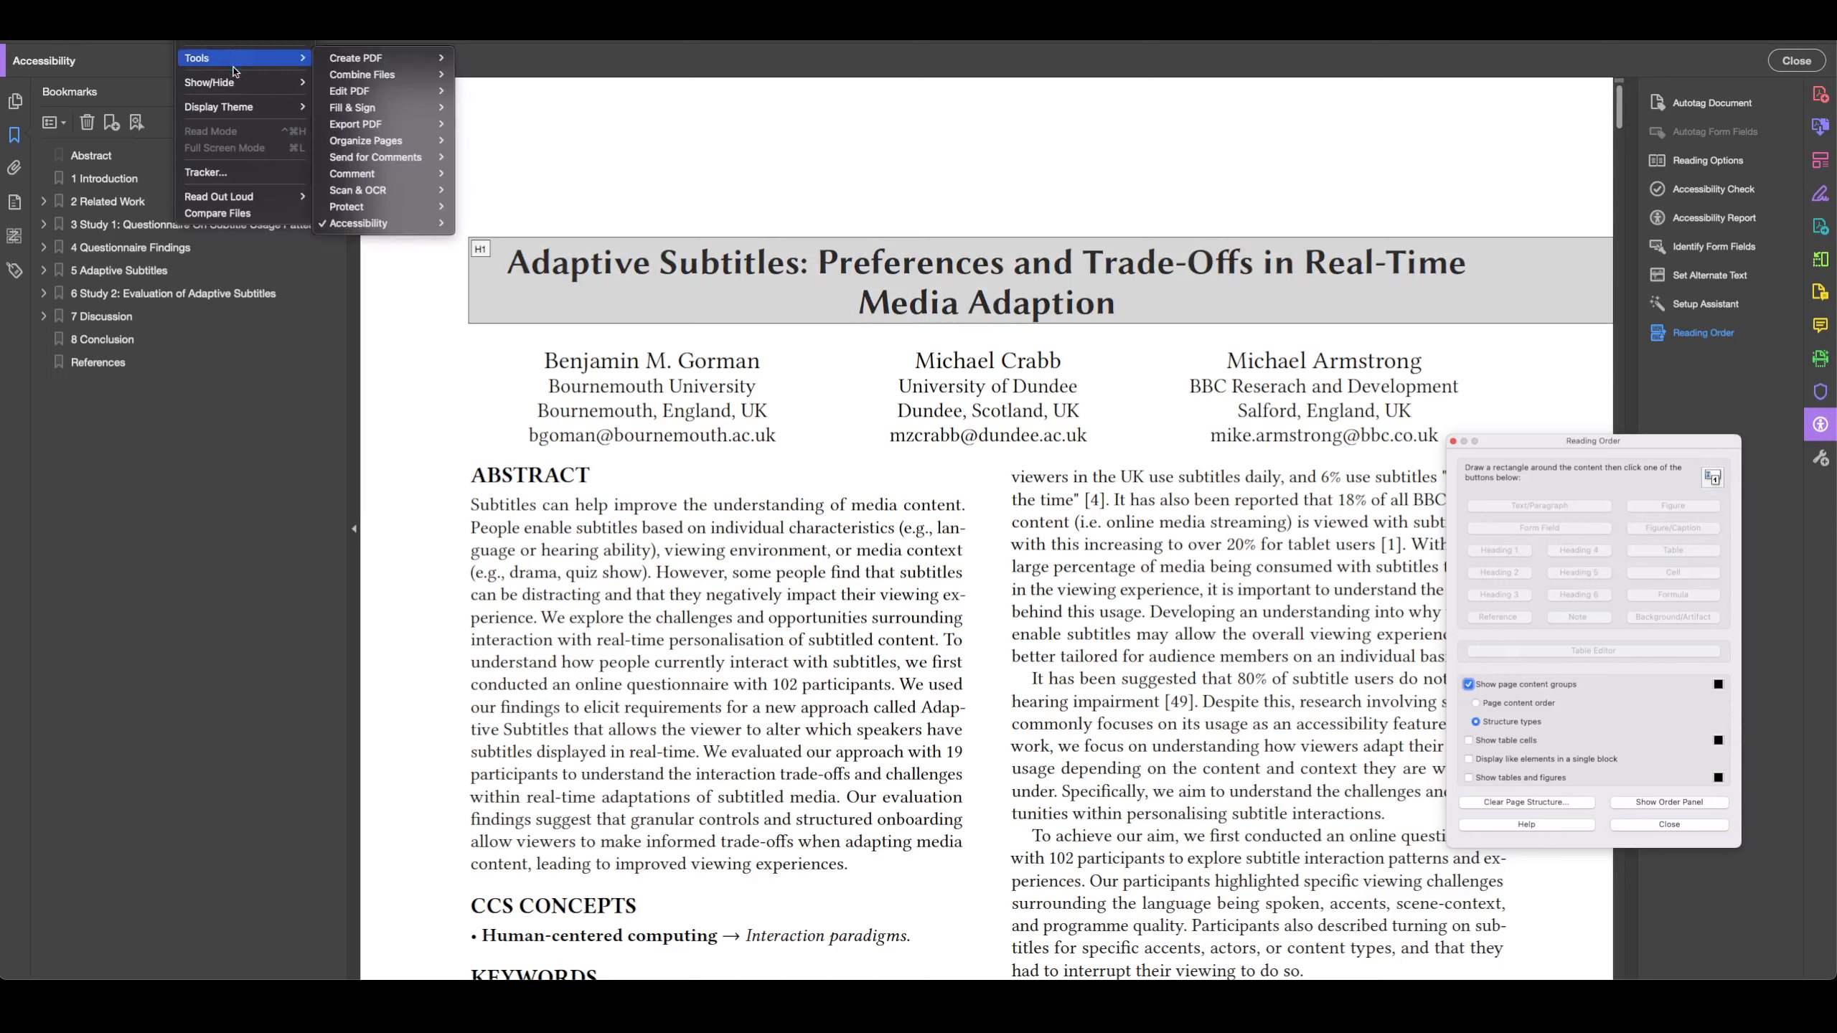
mouse_move(239, 82)
mouse_move(404, 83)
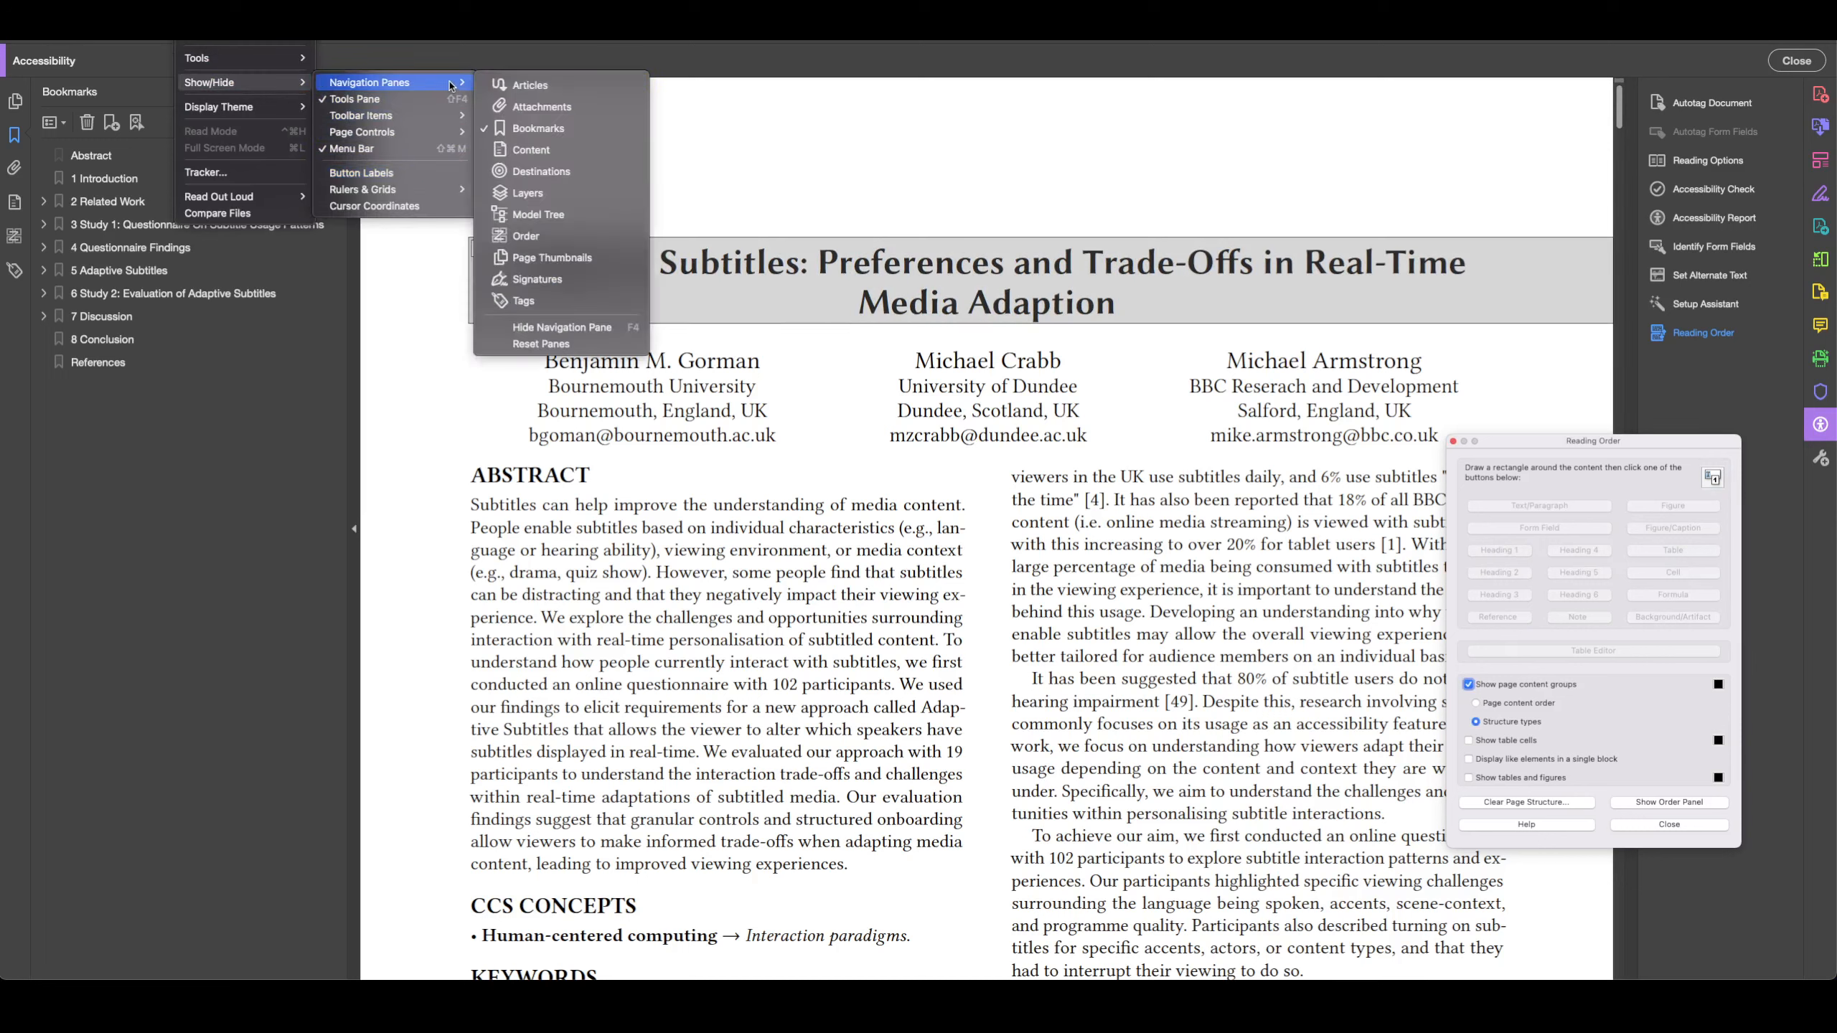
click(546, 303)
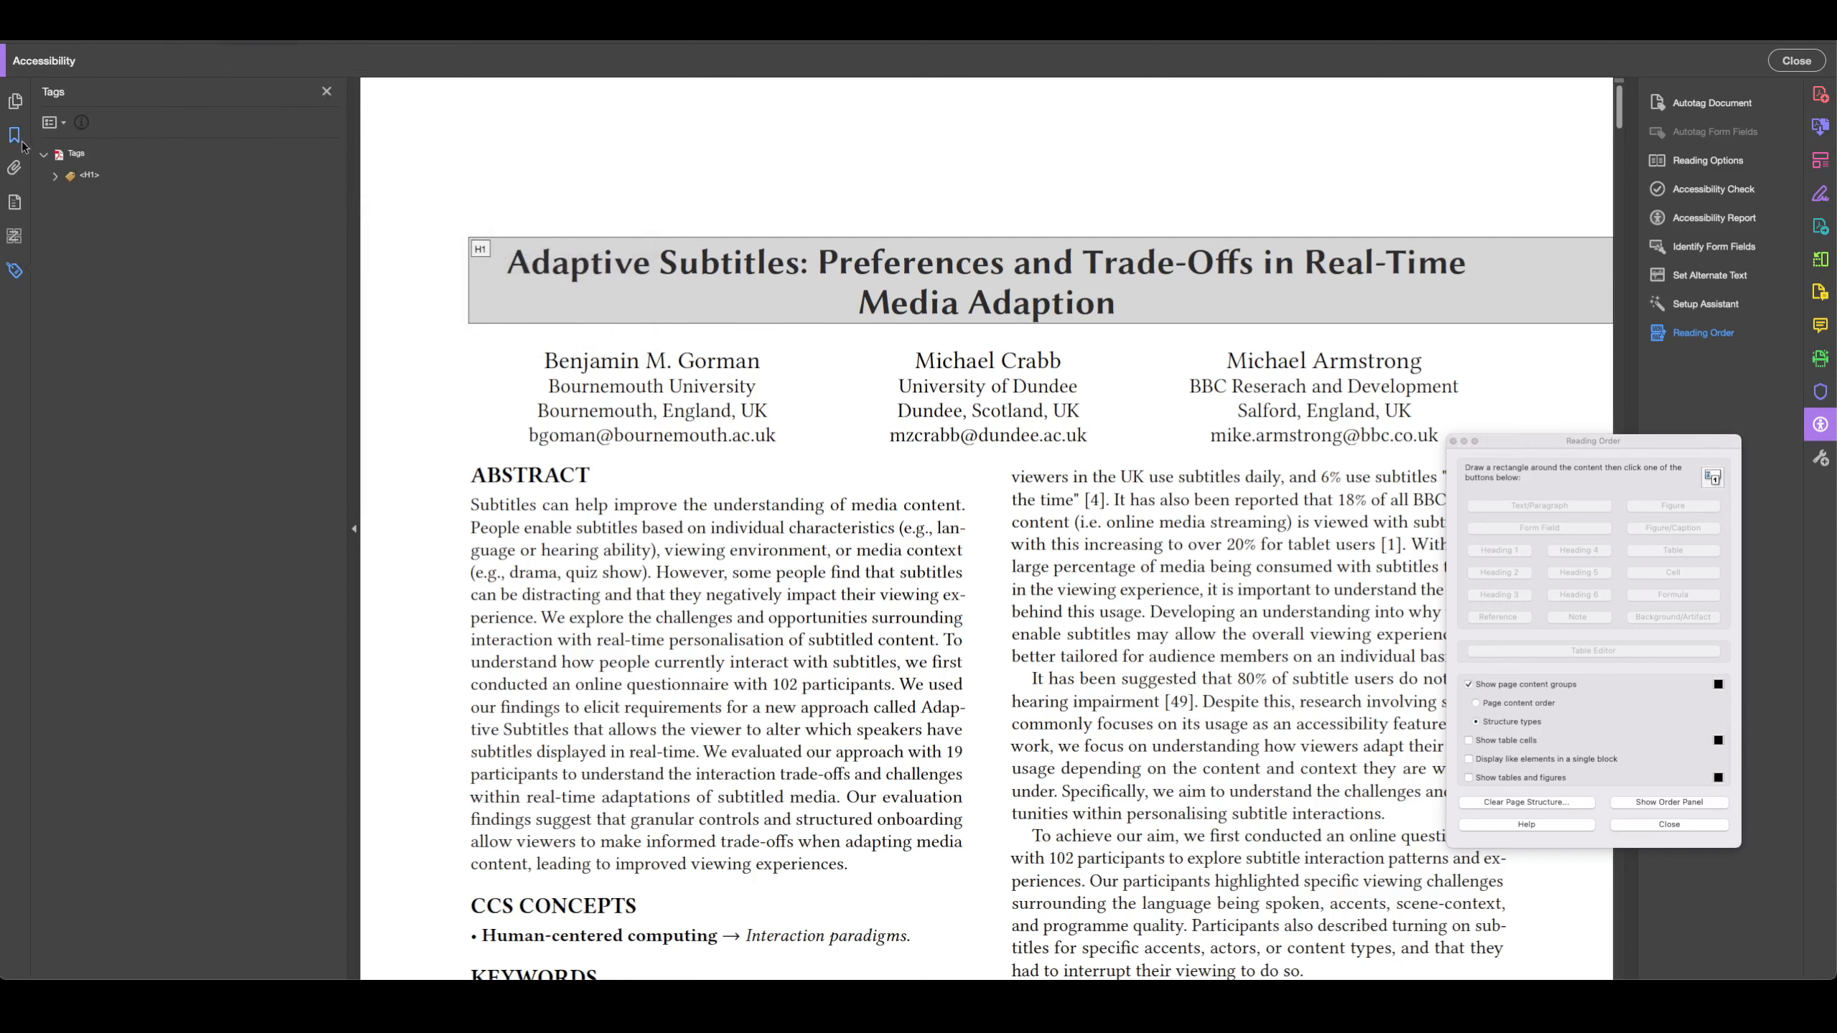
Change the type of the paper title's tag to the custom type "Title" in its object properties
right_click(90, 177)
click(127, 489)
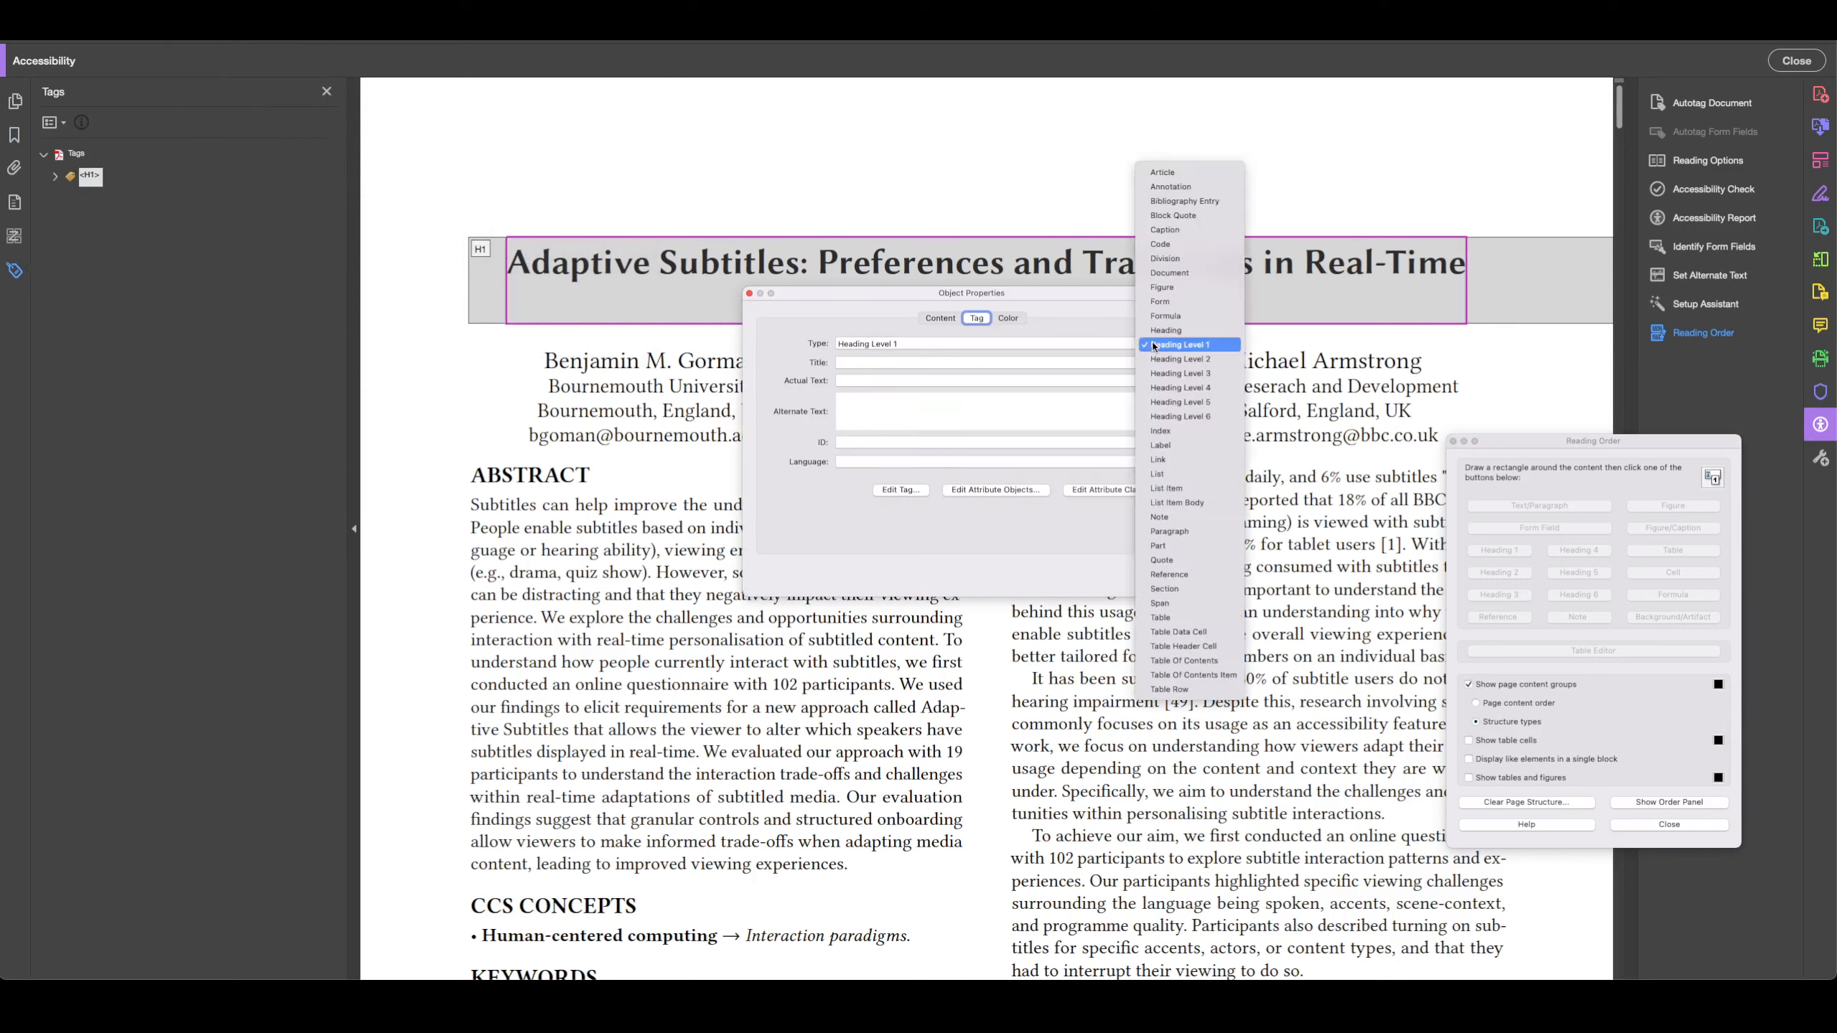
click(1126, 346)
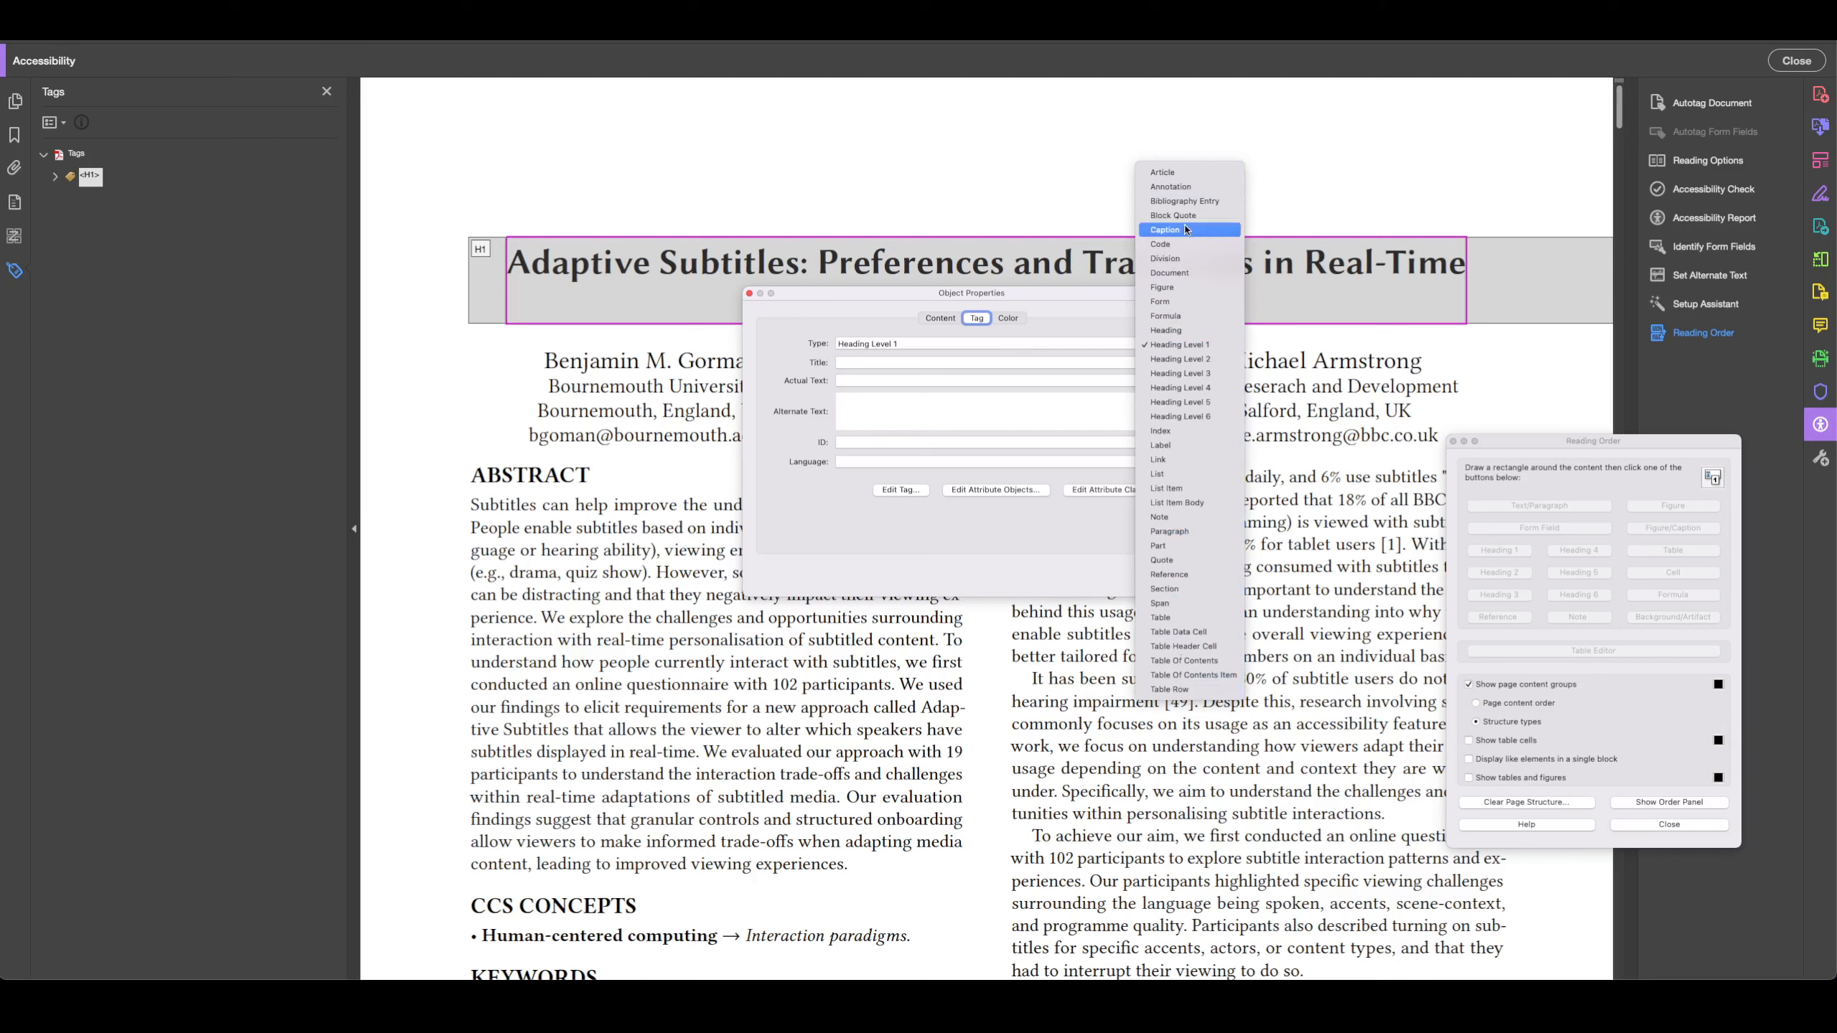
click(1044, 345)
click(973, 341)
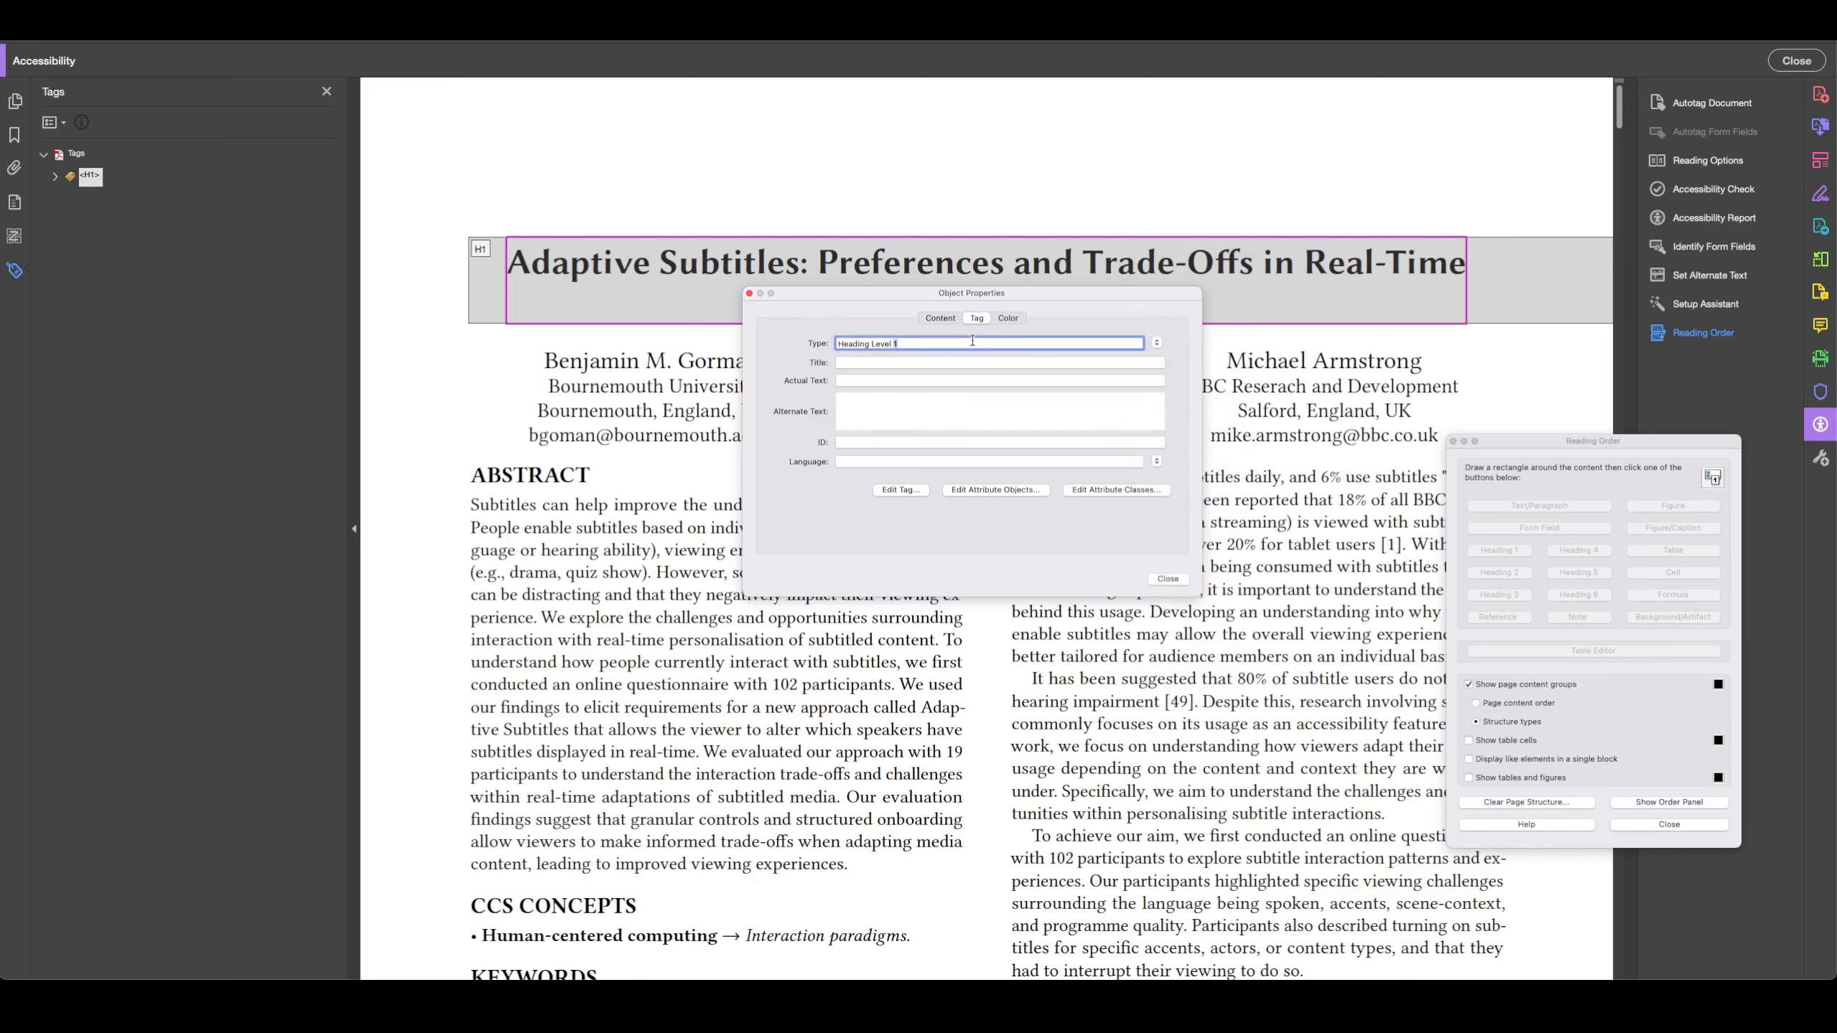
key(BackSpace)
key(BackSpace)
key(BackSpace)
key(BackSpace)
key(BackSpace)
key(BackSpace)
key(BackSpace)
key(BackSpace)
key(BackSpace)
key(BackSpace)
key(BackSpace)
key(BackSpace)
key(BackSpace)
click(1168, 579)
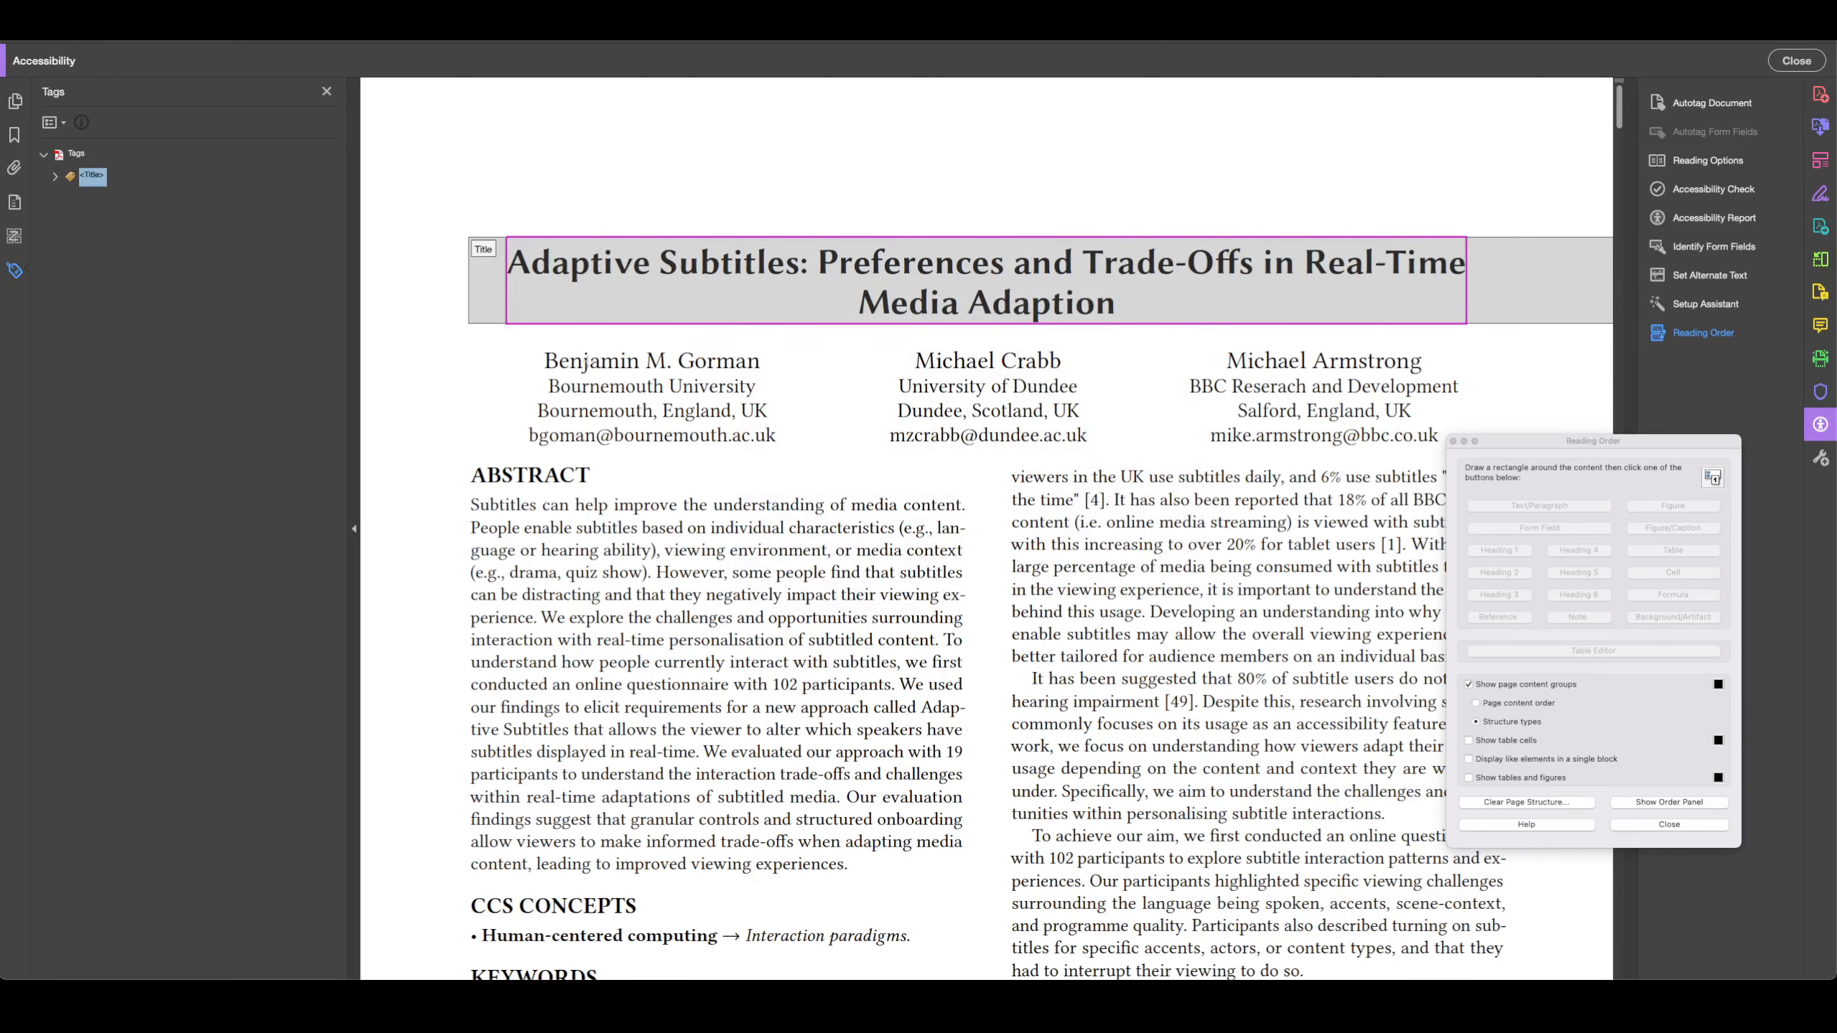
Tag only the first author's name line as Text/Paragraph
mouse_move(529, 338)
mouse_down()
mouse_move(770, 397)
mouse_move(775, 375)
mouse_up()
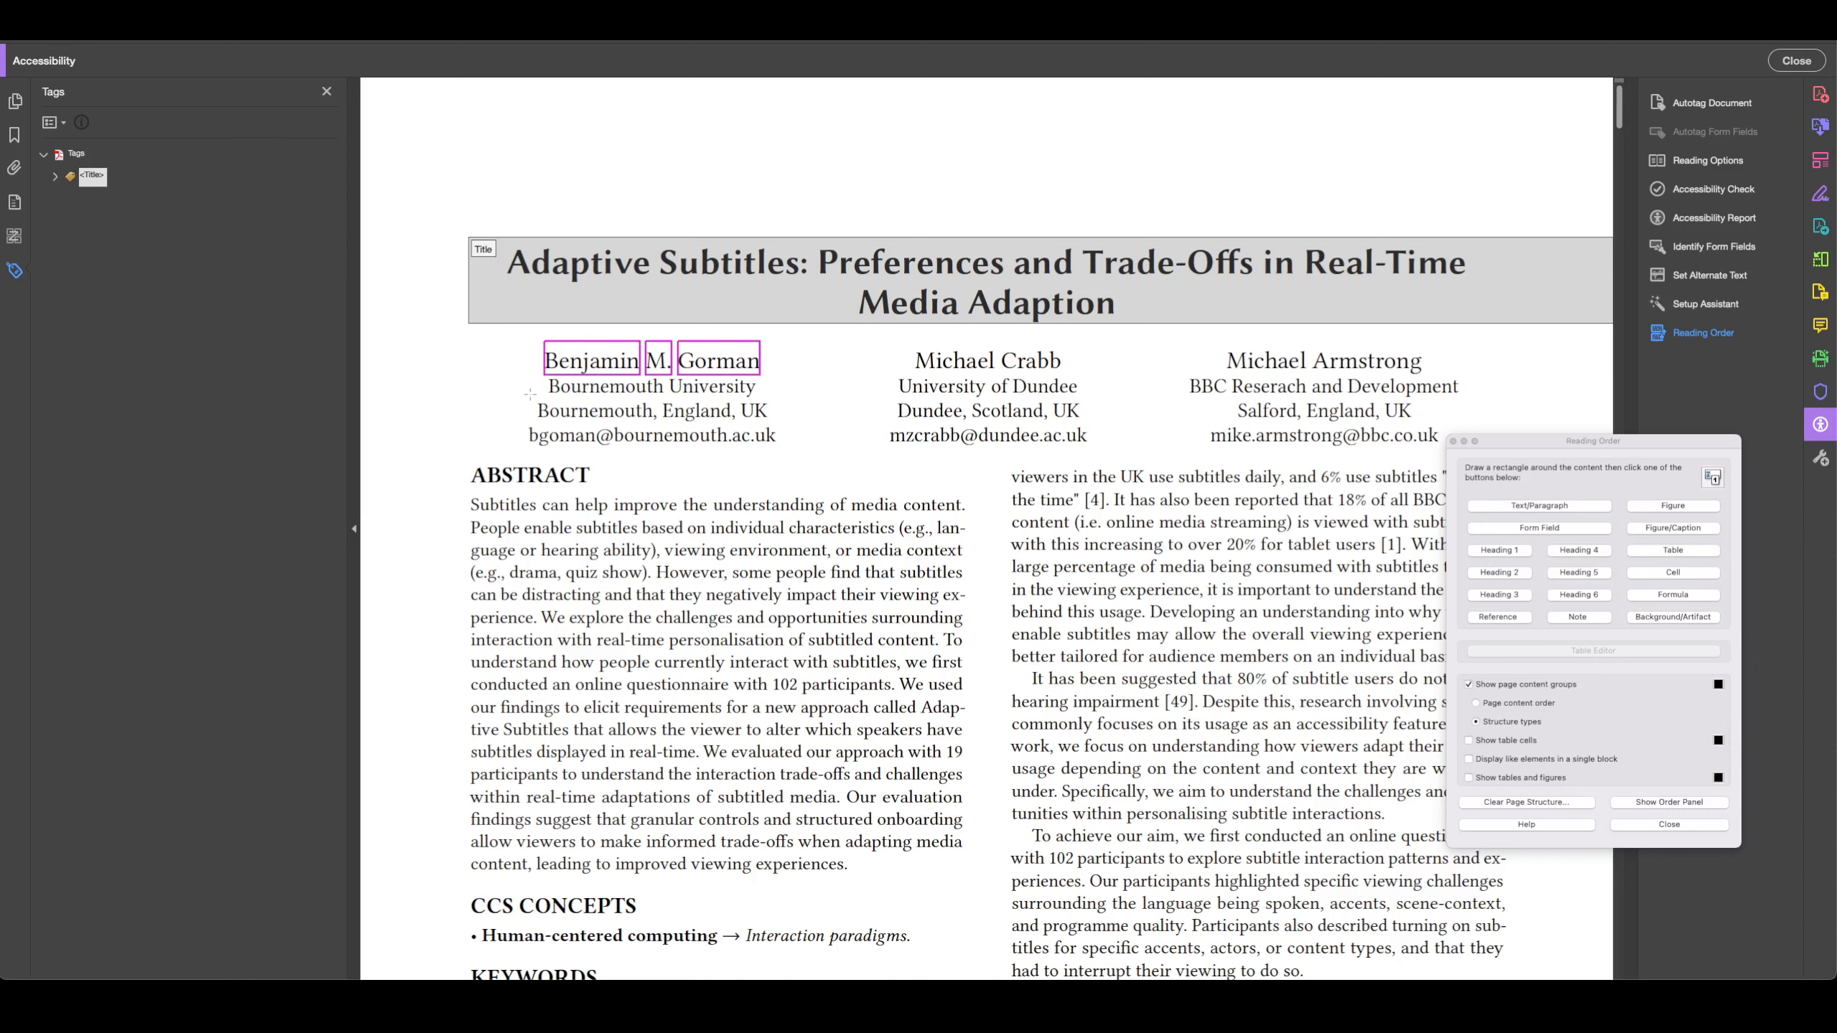
click(509, 366)
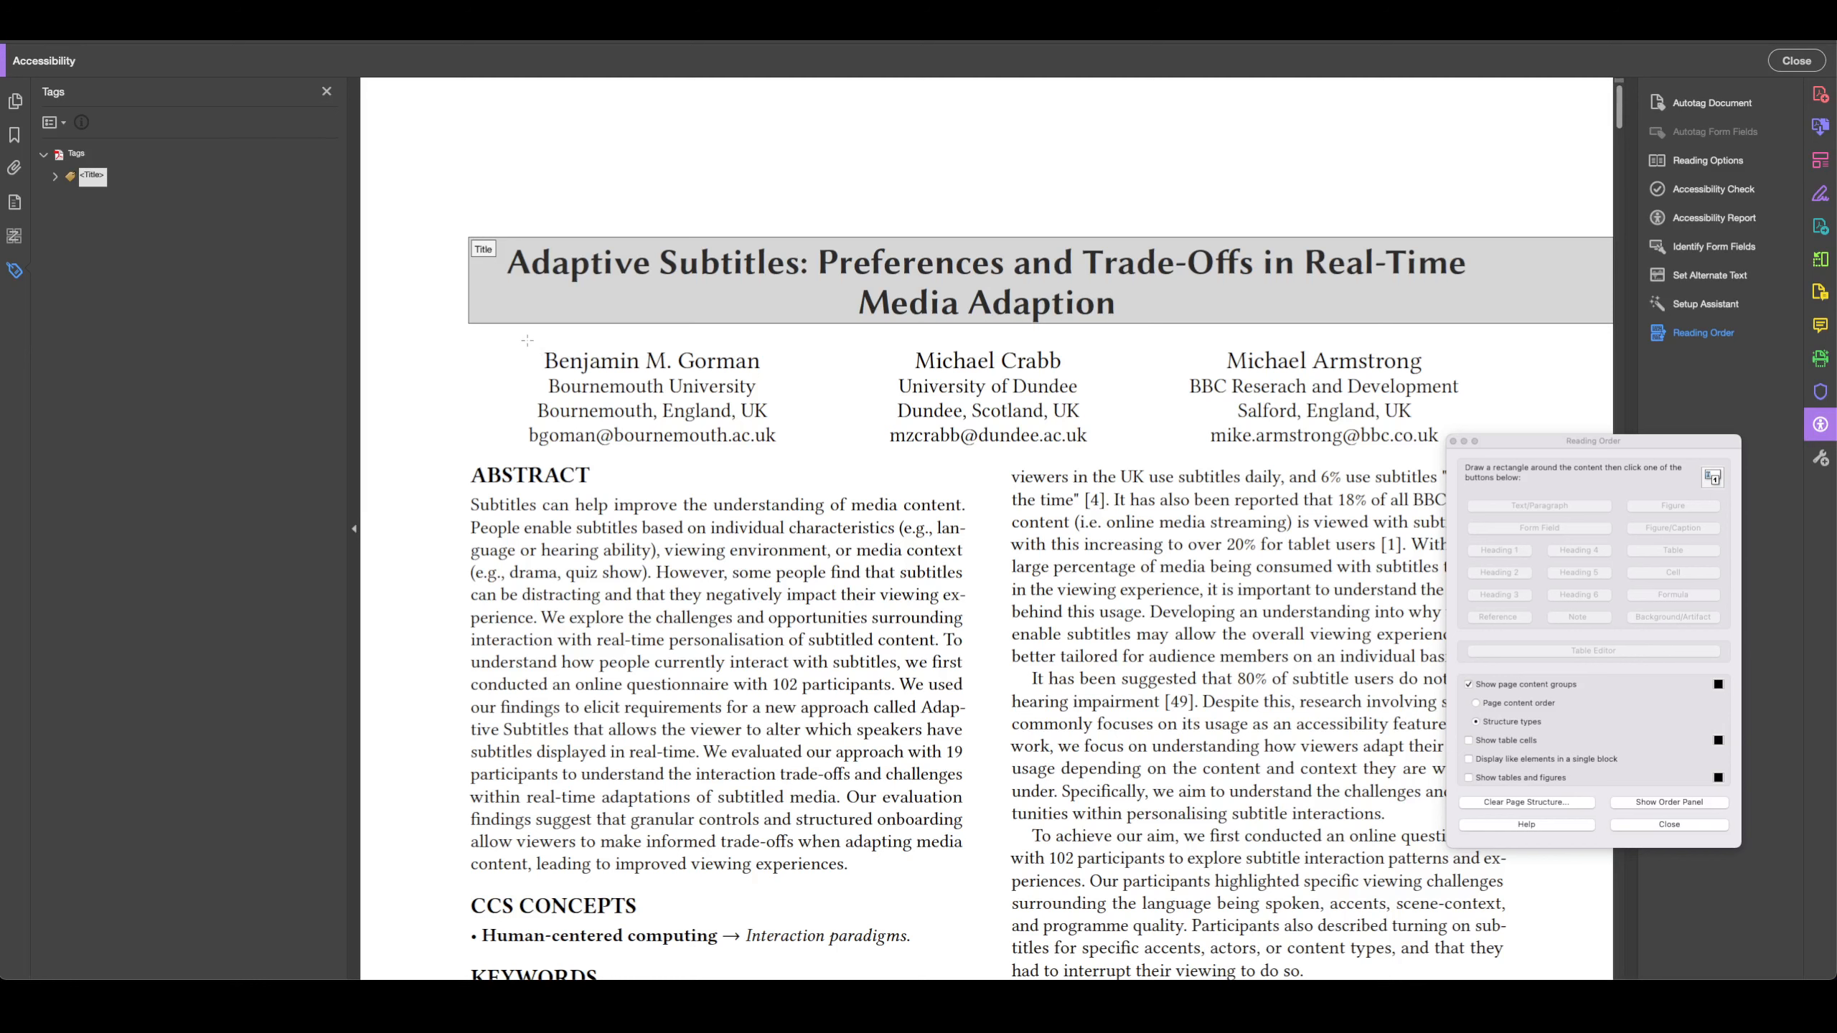
drag(530, 339, 783, 380)
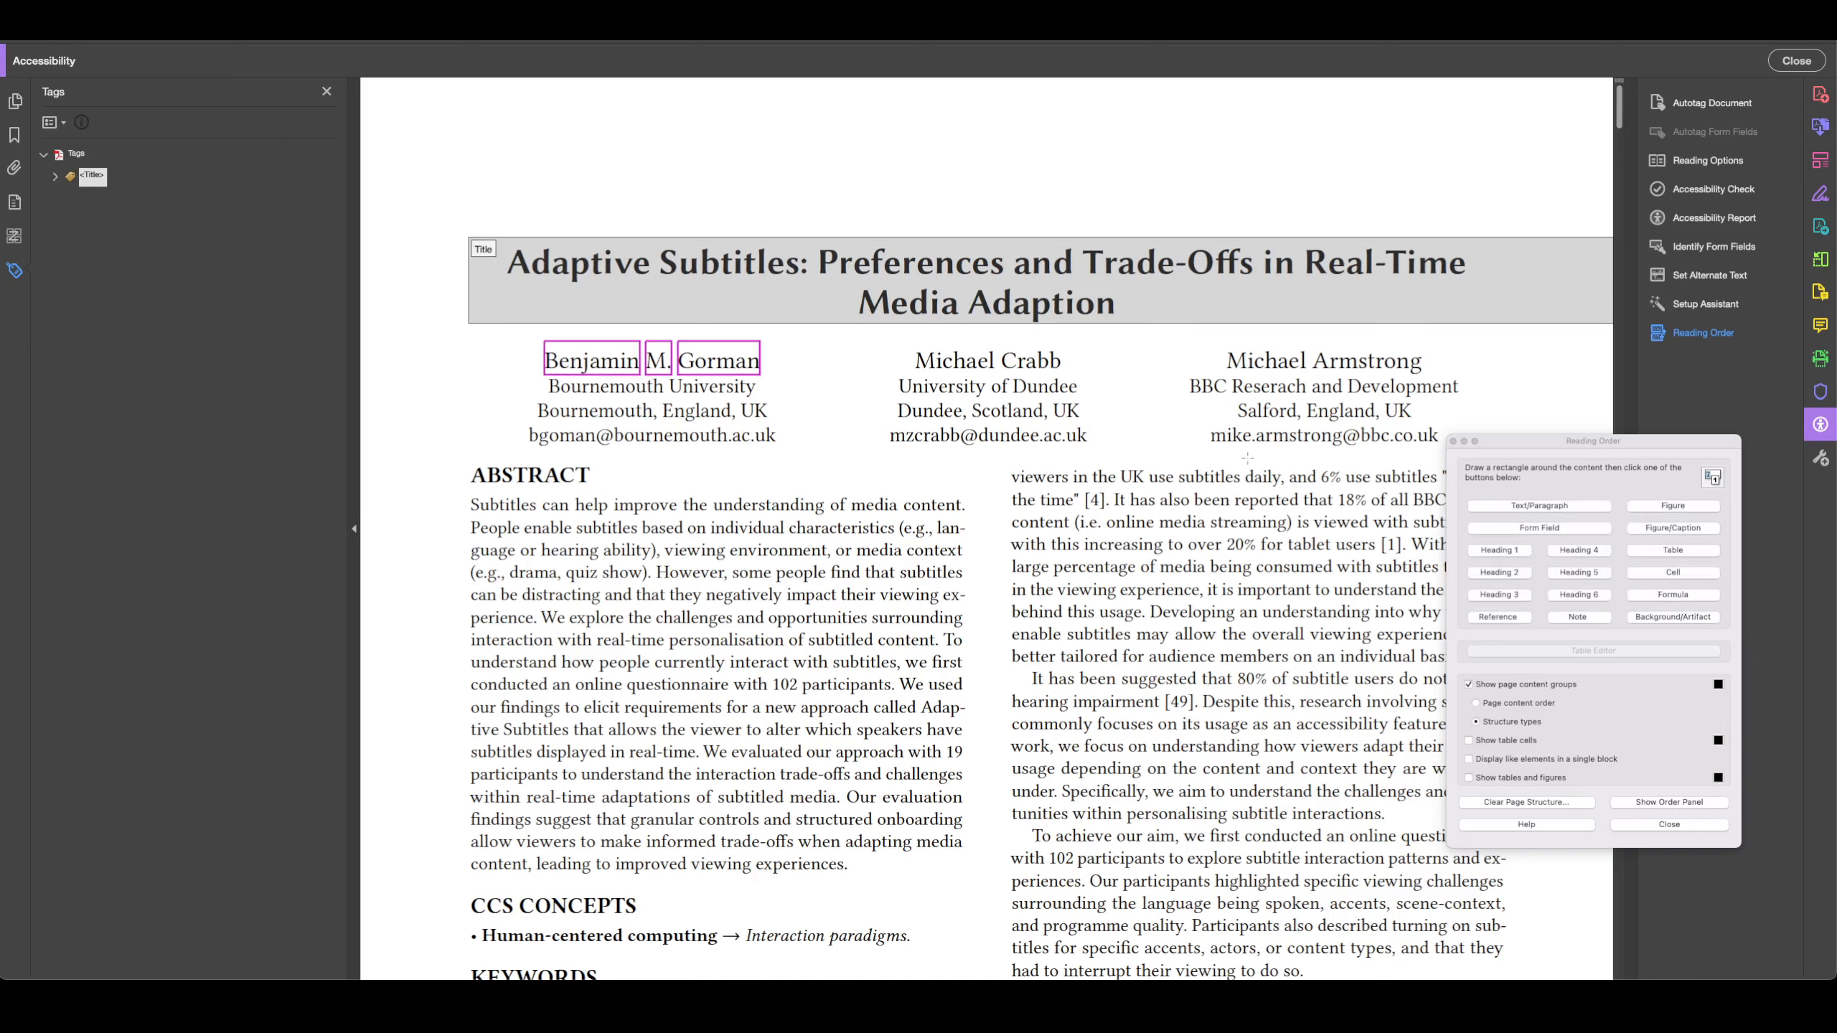
click(1519, 506)
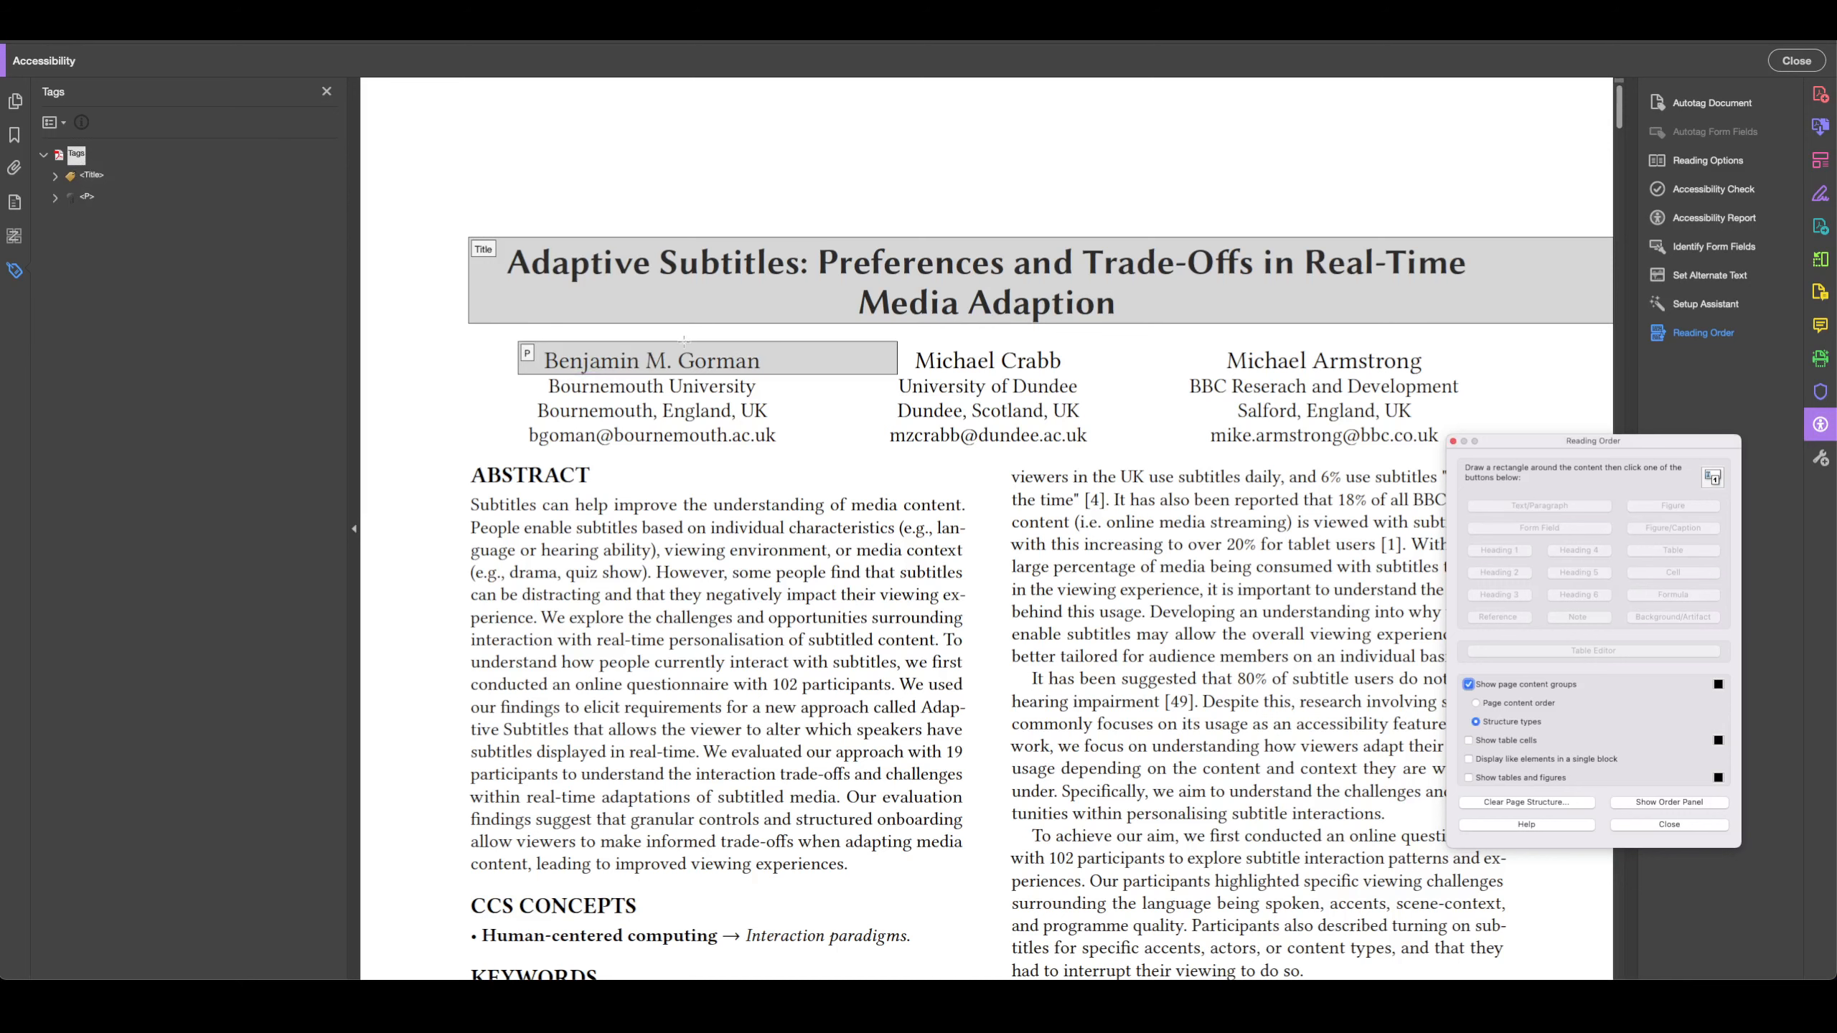
Change the type of the first author's name tag to the custom type "Author Name"
right_click(86, 198)
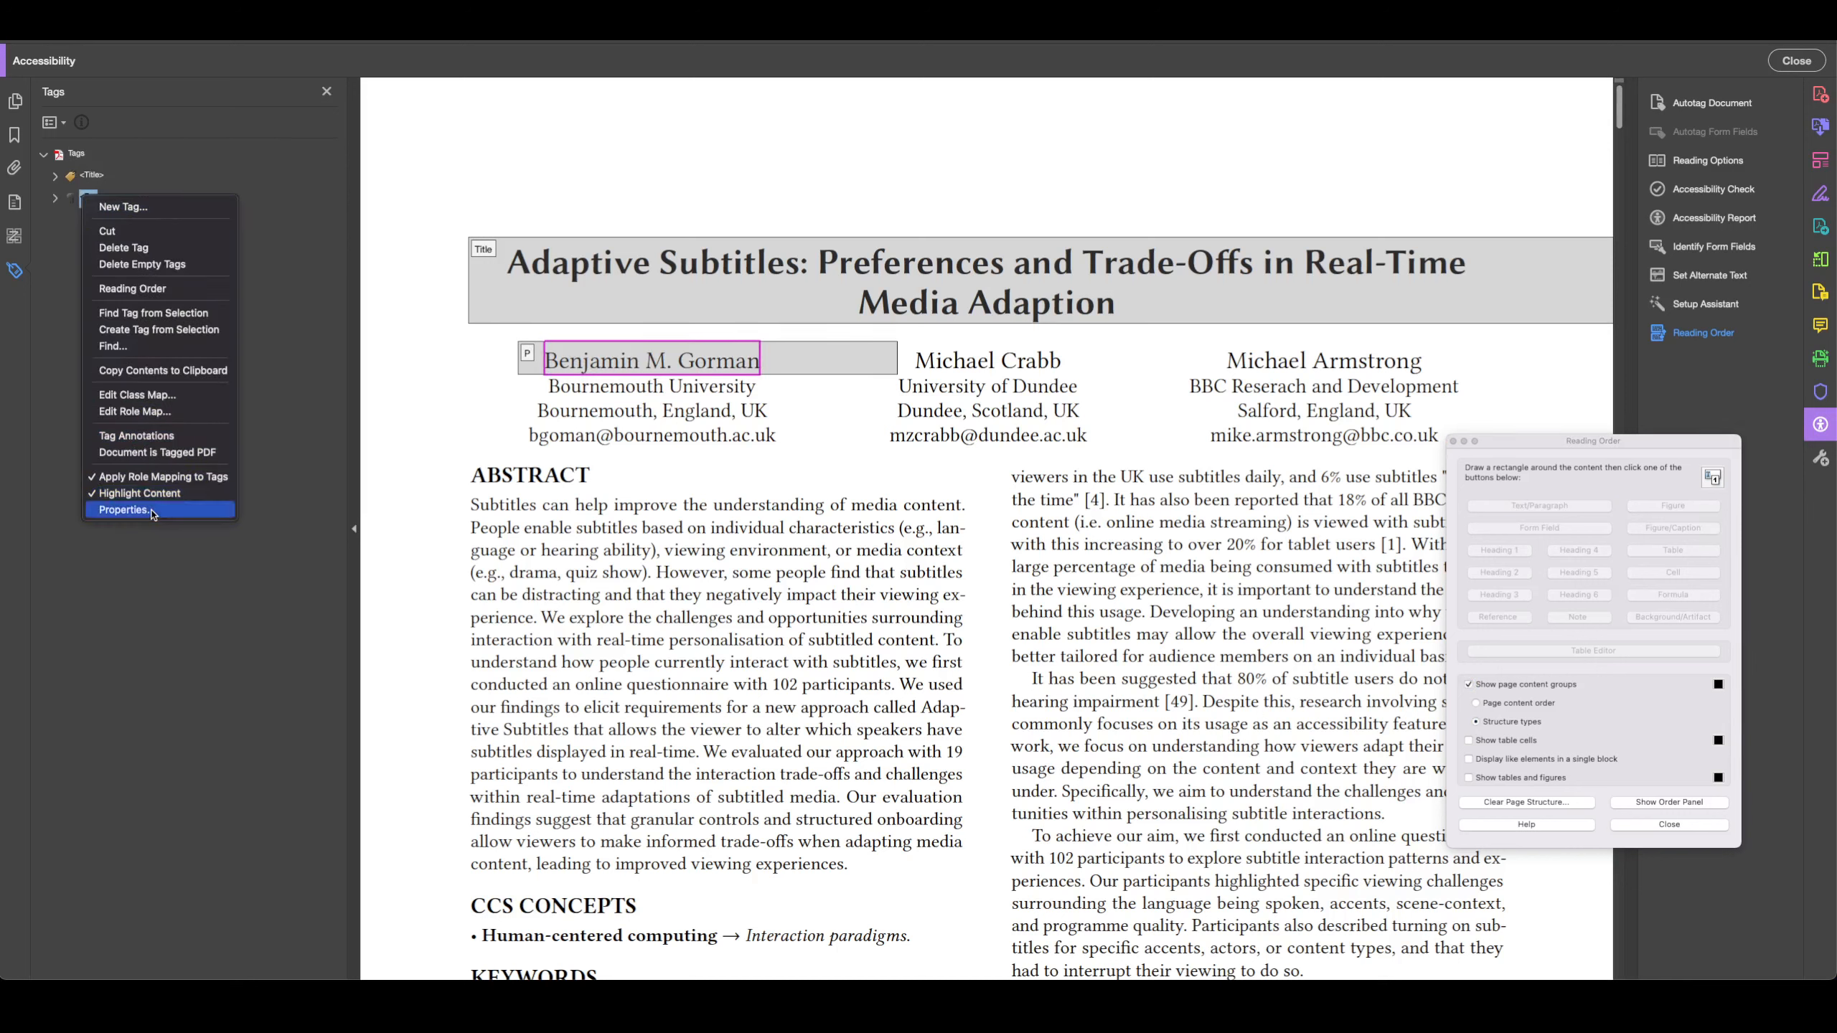
click(124, 509)
double_click(904, 344)
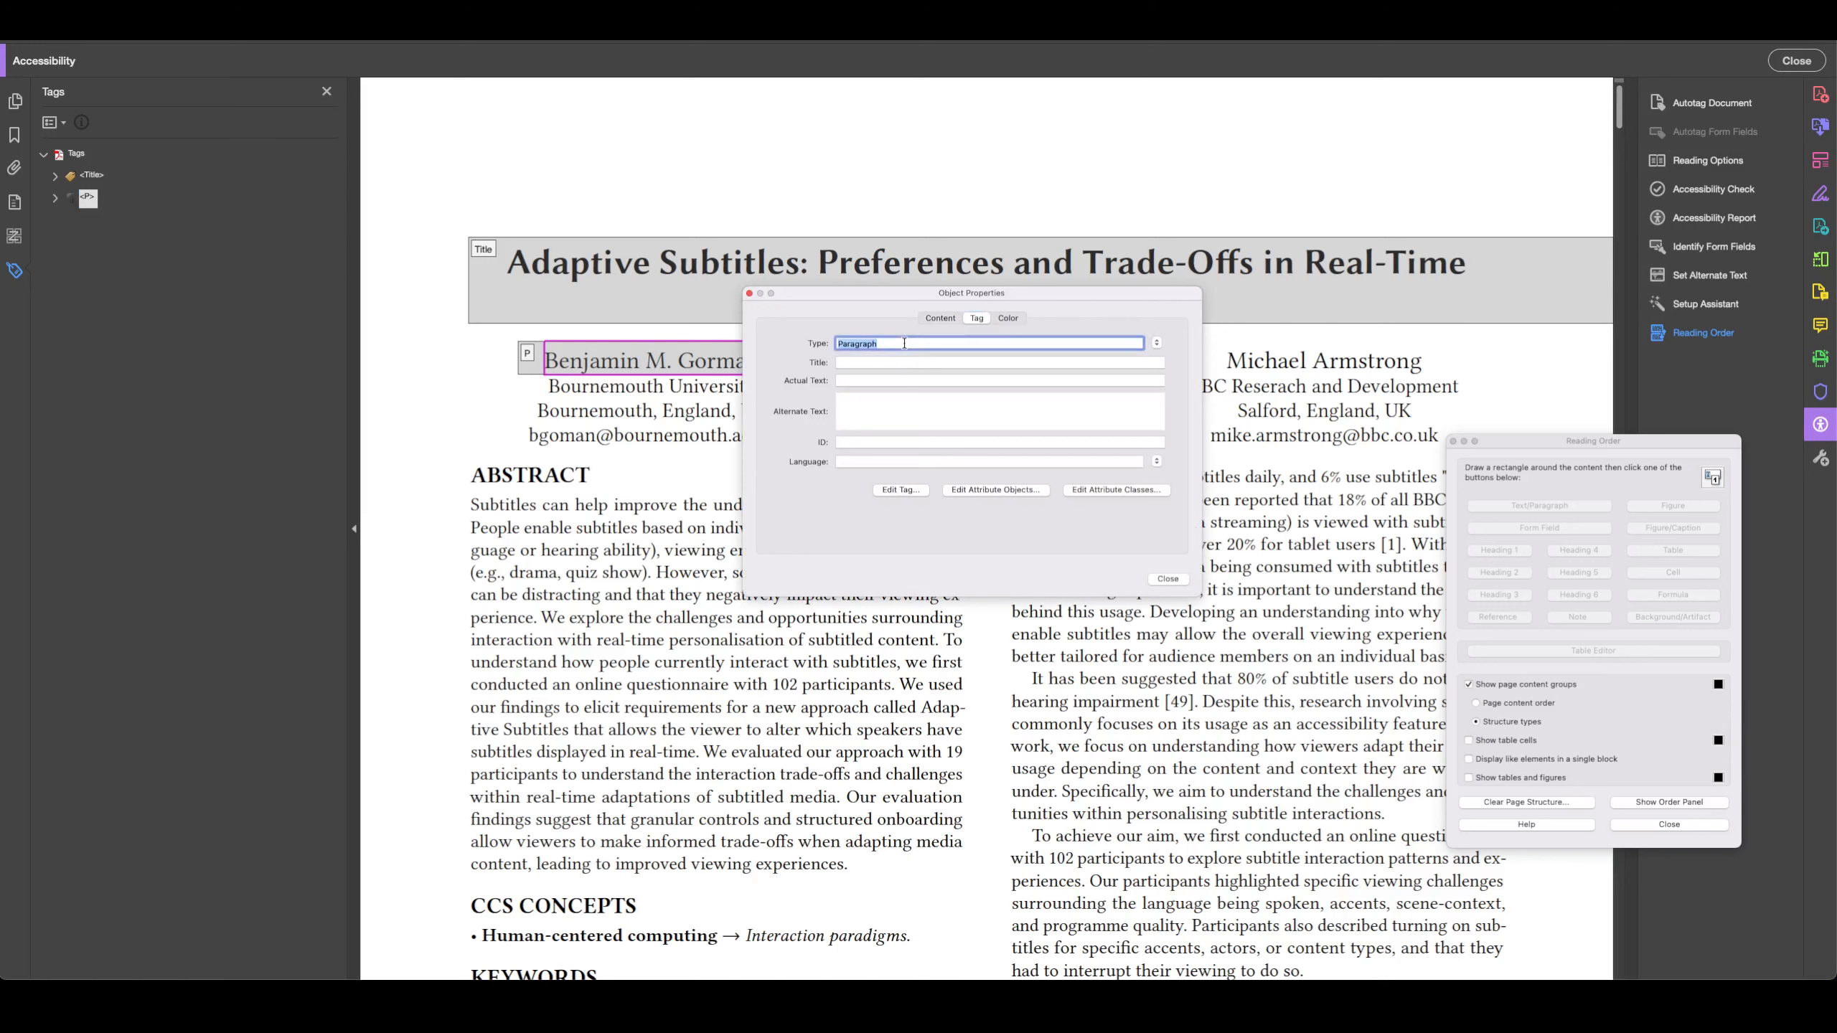
text(Author Name)
click(1177, 580)
Tag the affiliation, location and e-mail lines under the first author's name as one Text/Paragraph
drag(511, 450, 810, 369)
click(1544, 505)
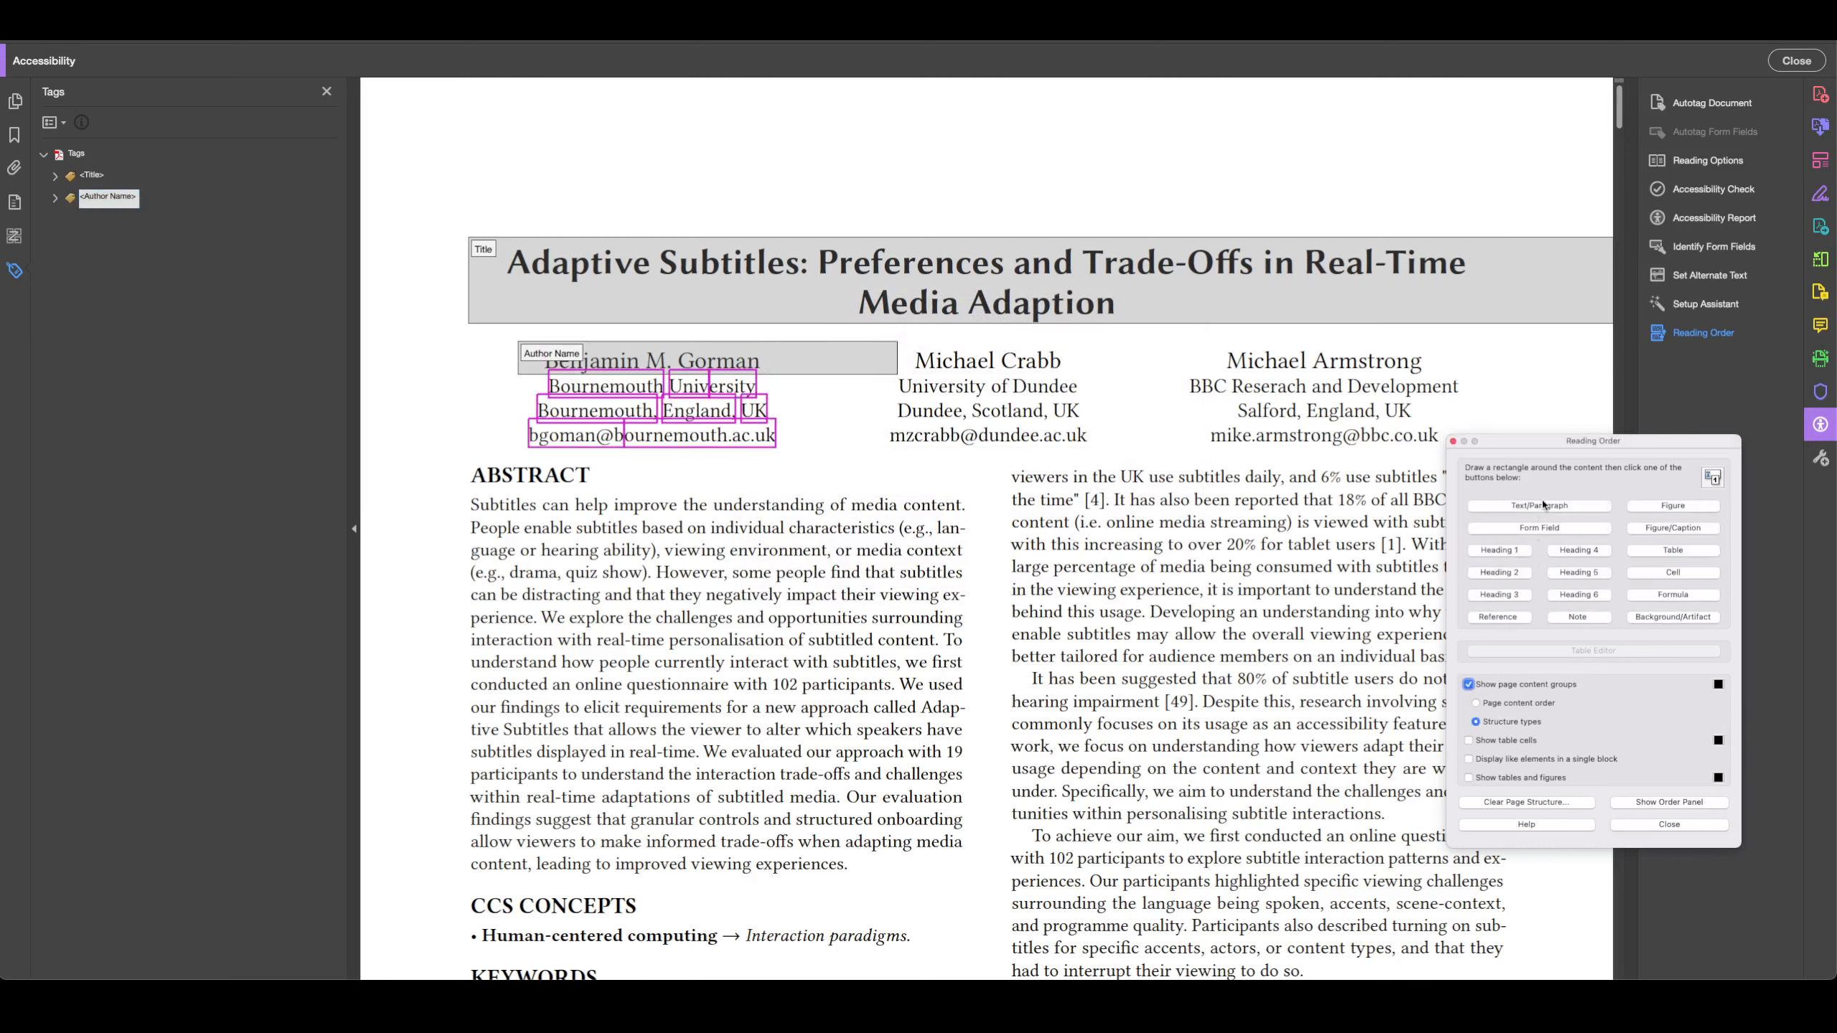
click(1543, 505)
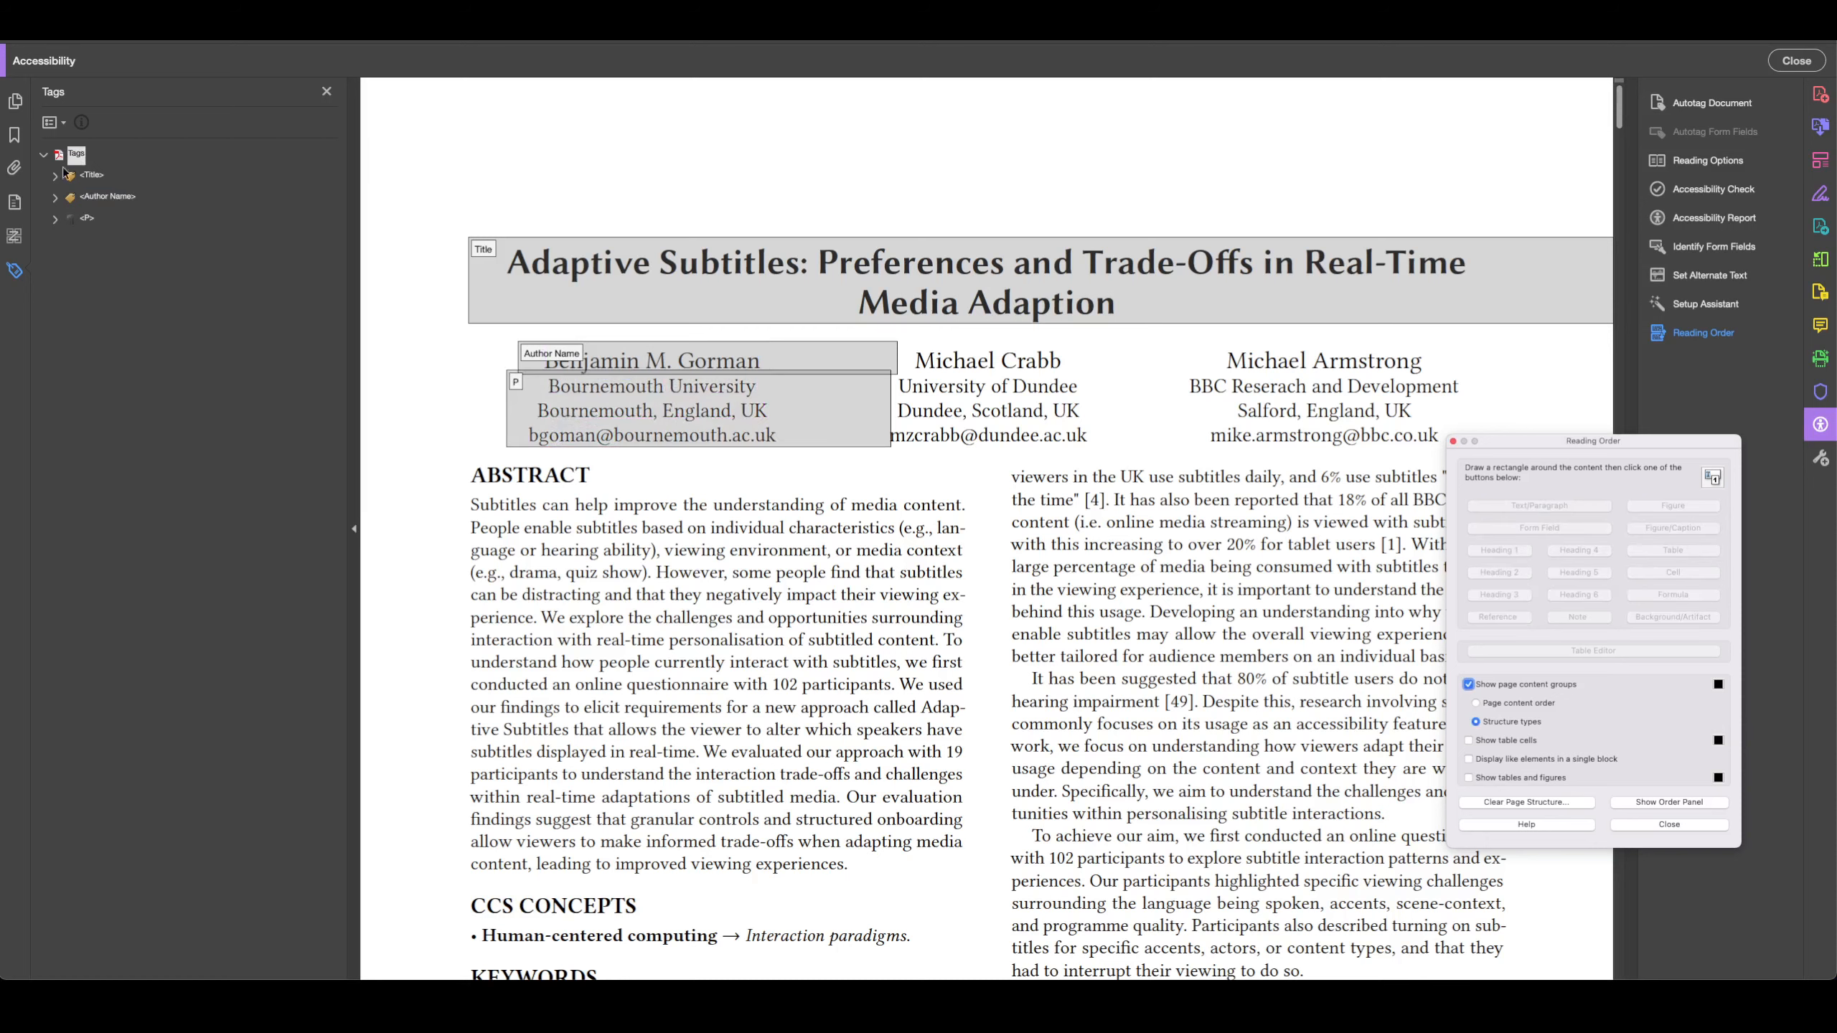
Change the type of the first author's affiliation tag to the custom type "Author Affiliation" in its object properties
right_click(81, 217)
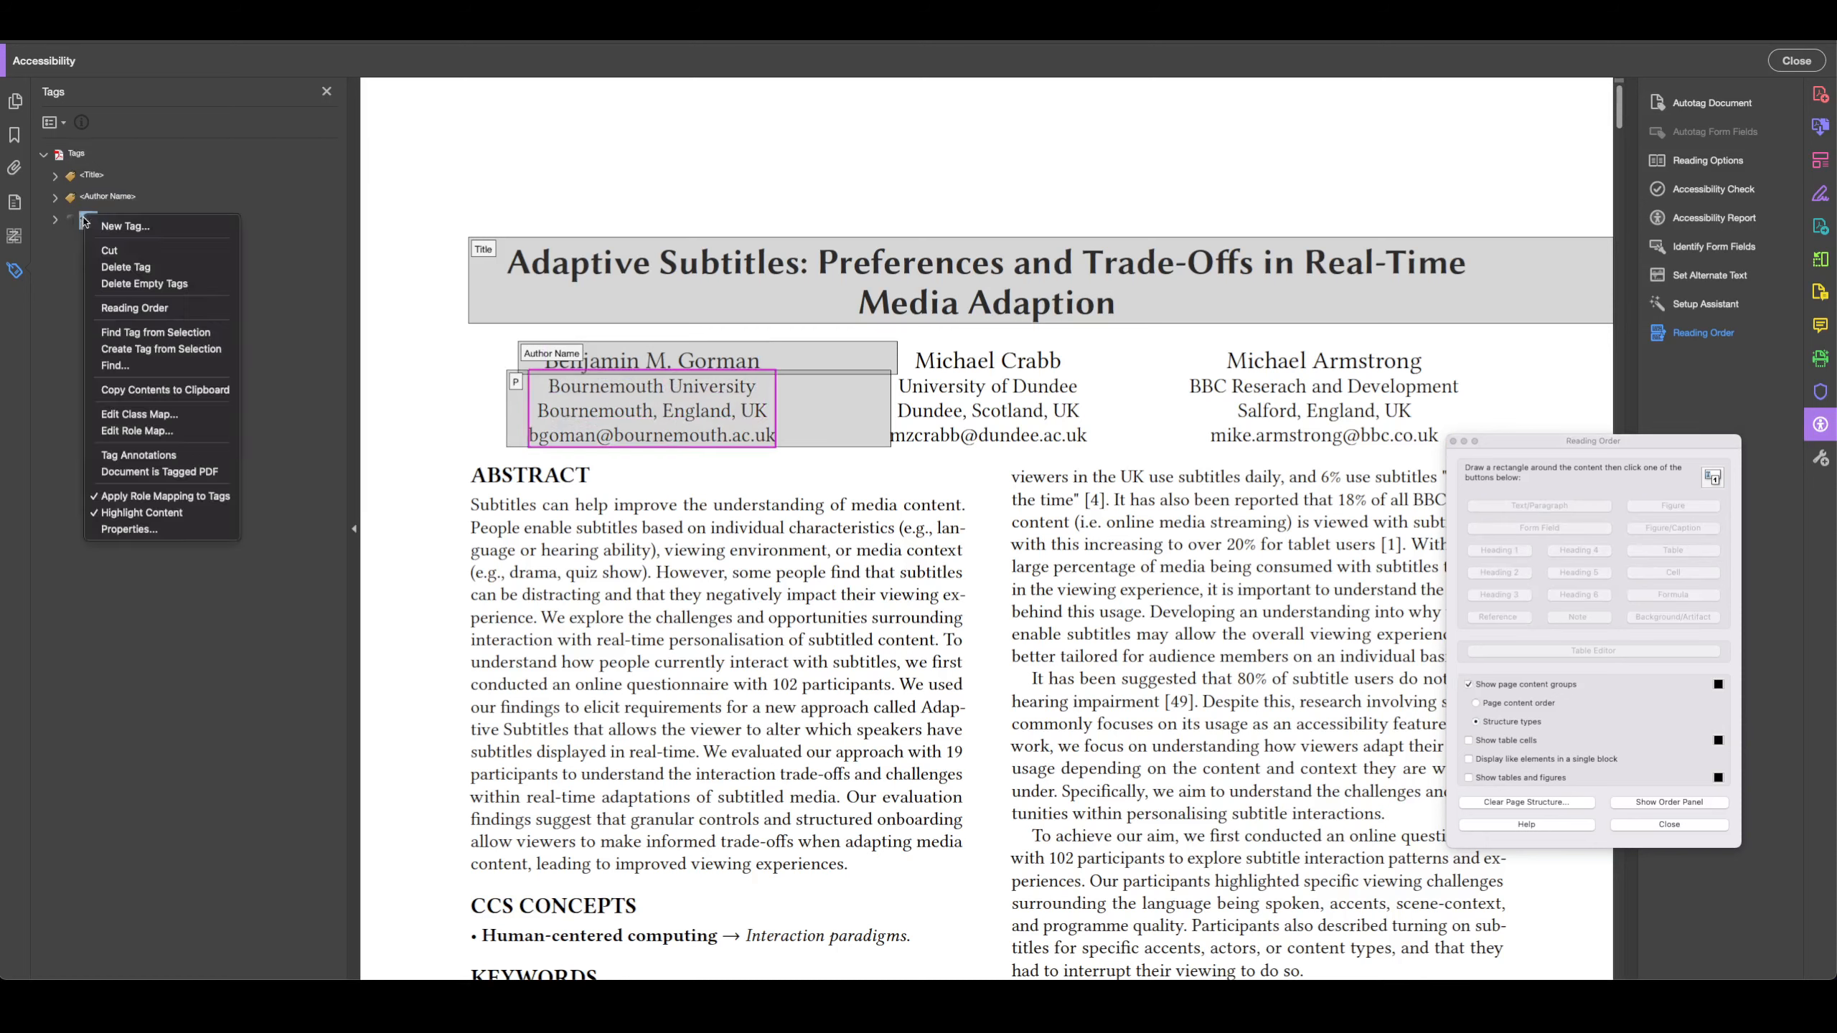
click(126, 528)
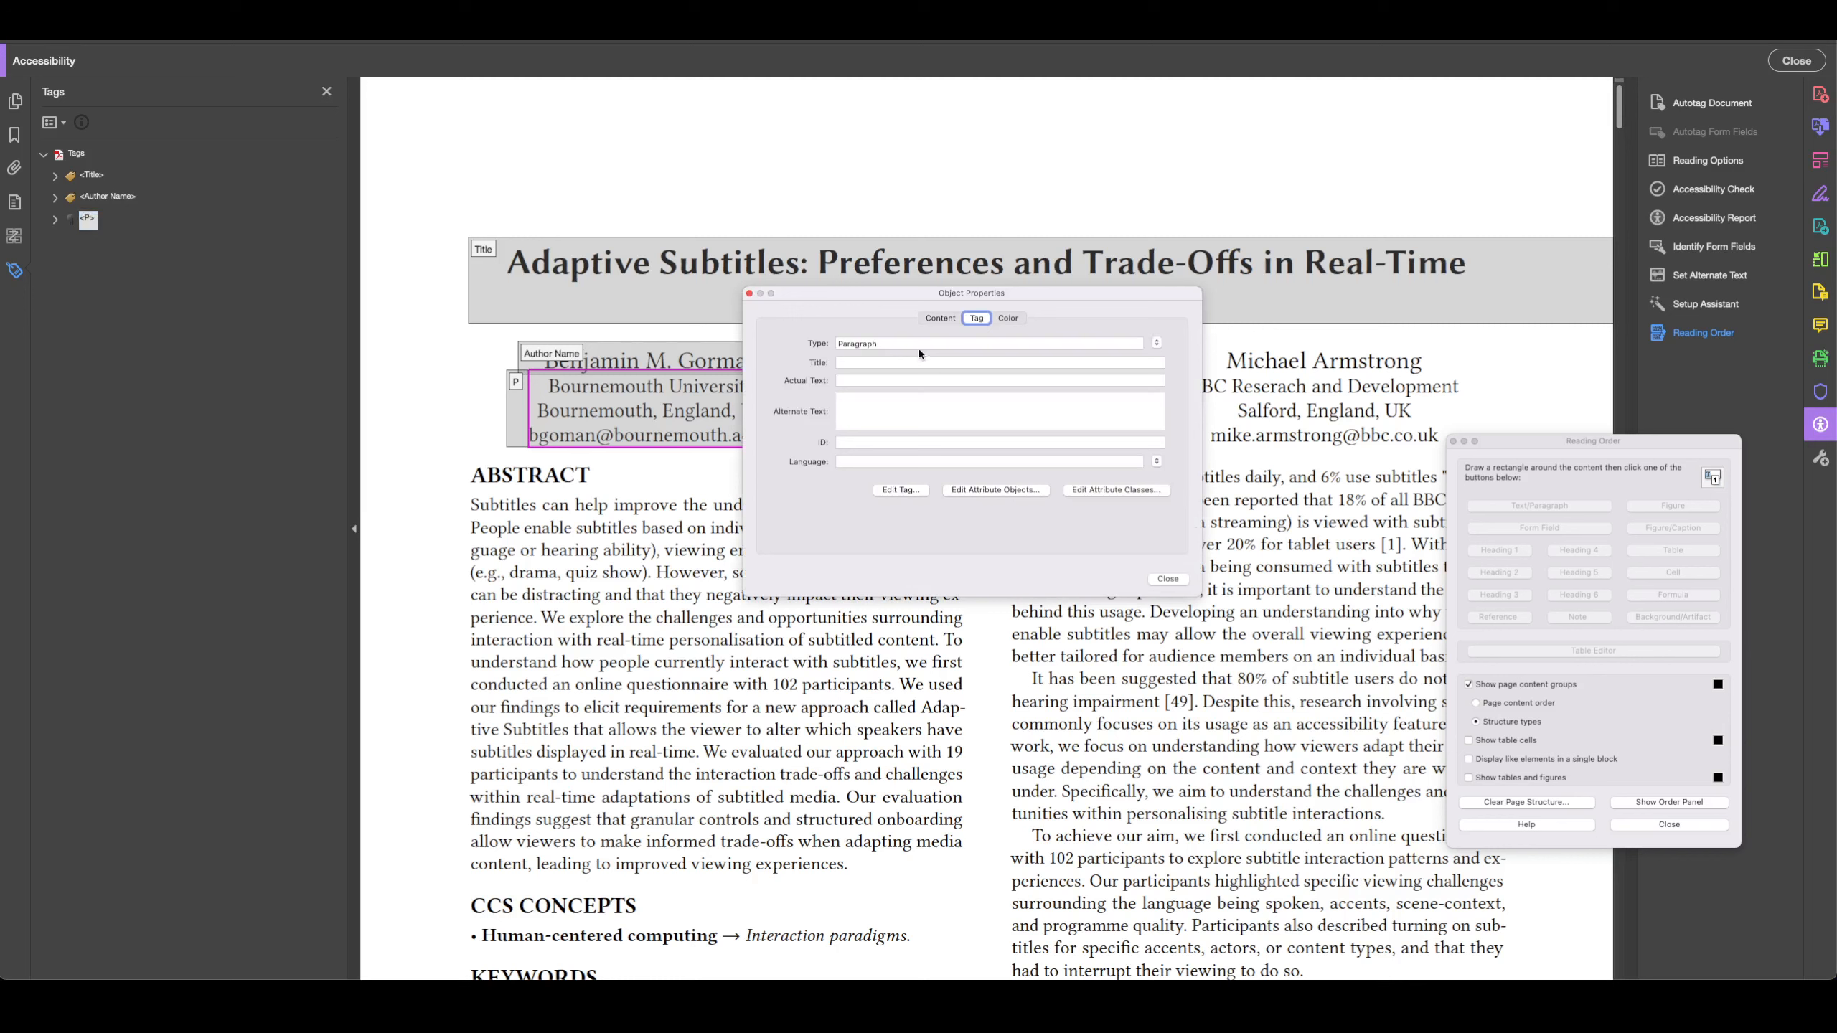
text(Author Aff)
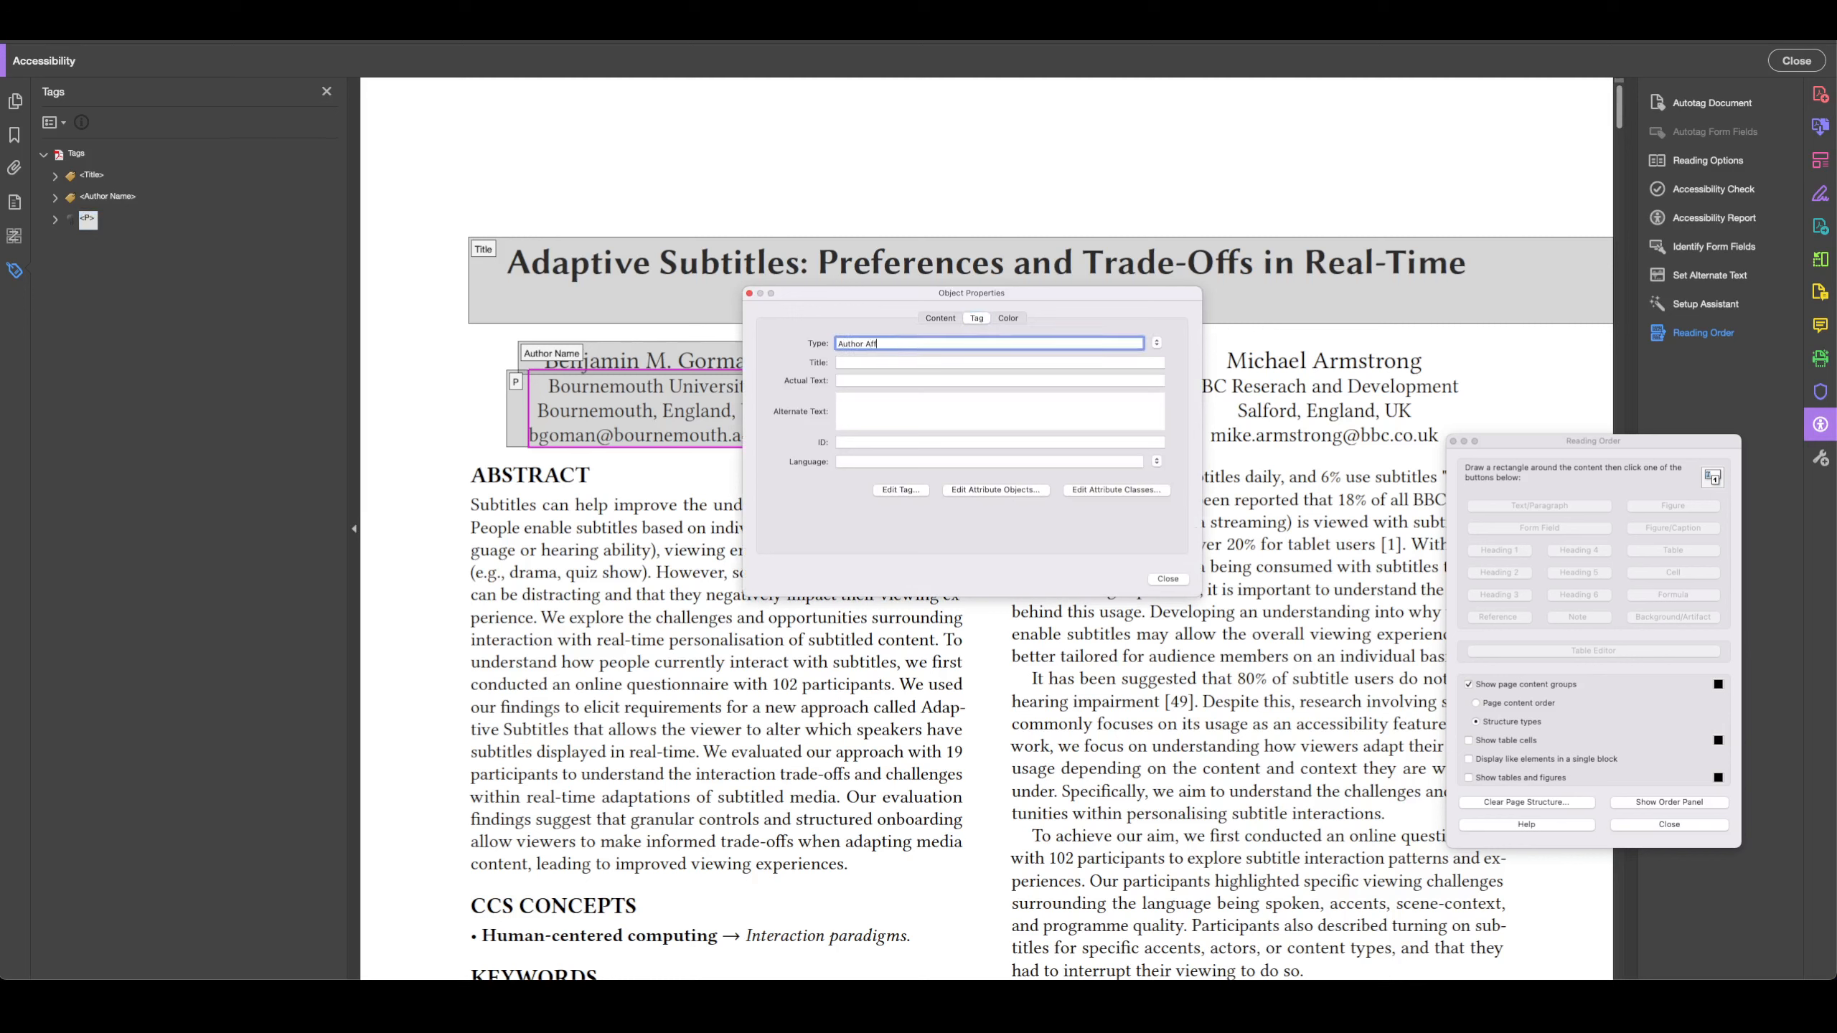
text(iliation)
click(1176, 582)
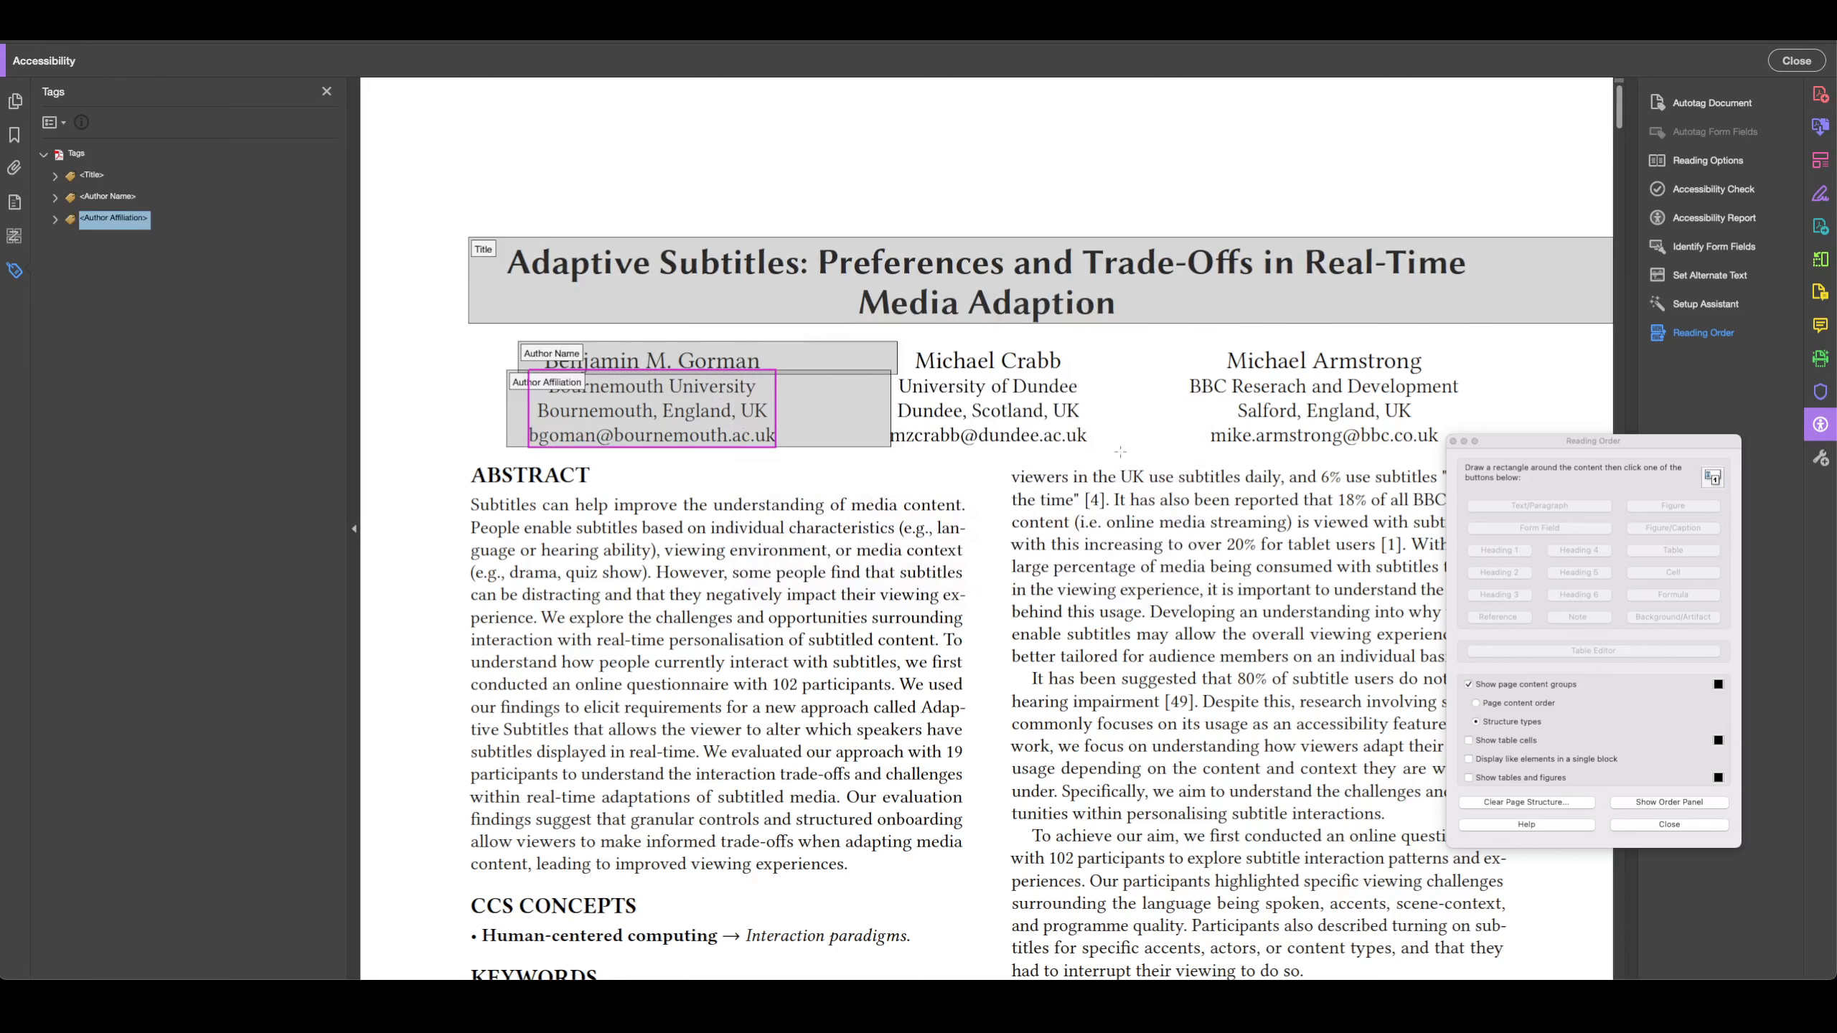
Tag the second author's whole block, from name to e-mail line, as one Text/Paragraph
click(915, 457)
drag(1116, 454, 869, 333)
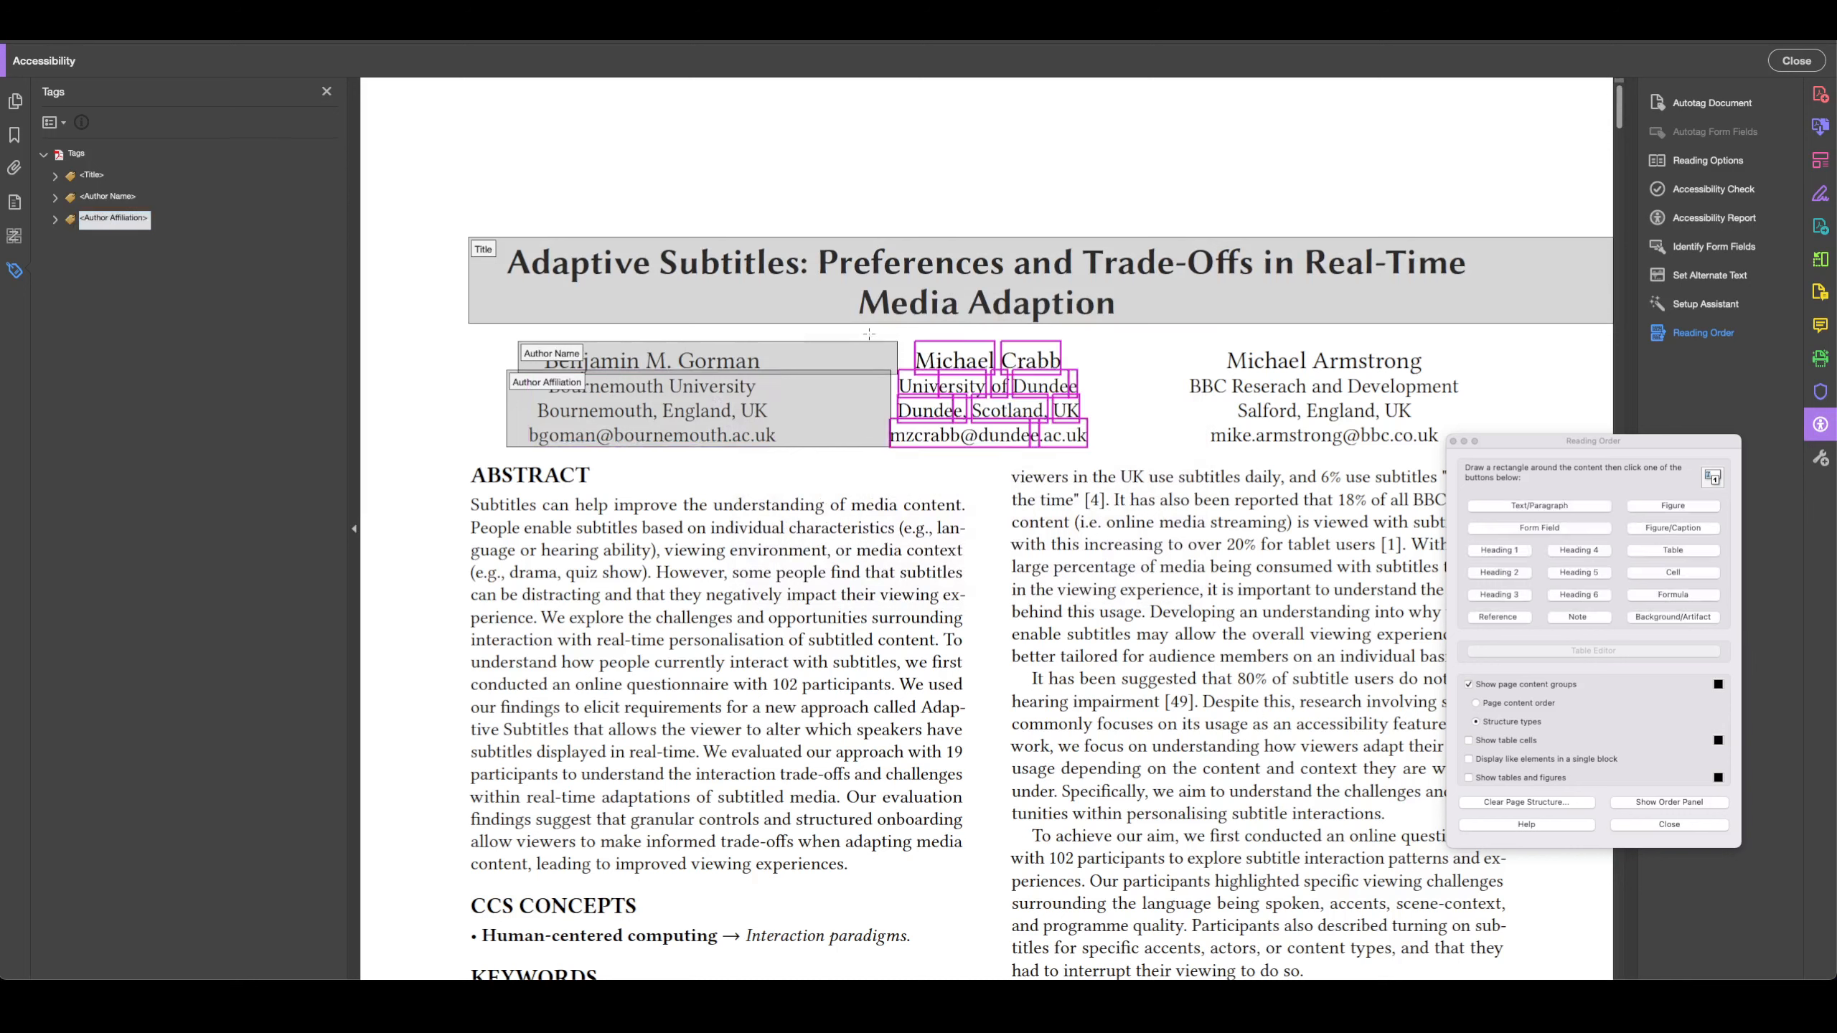
click(1522, 506)
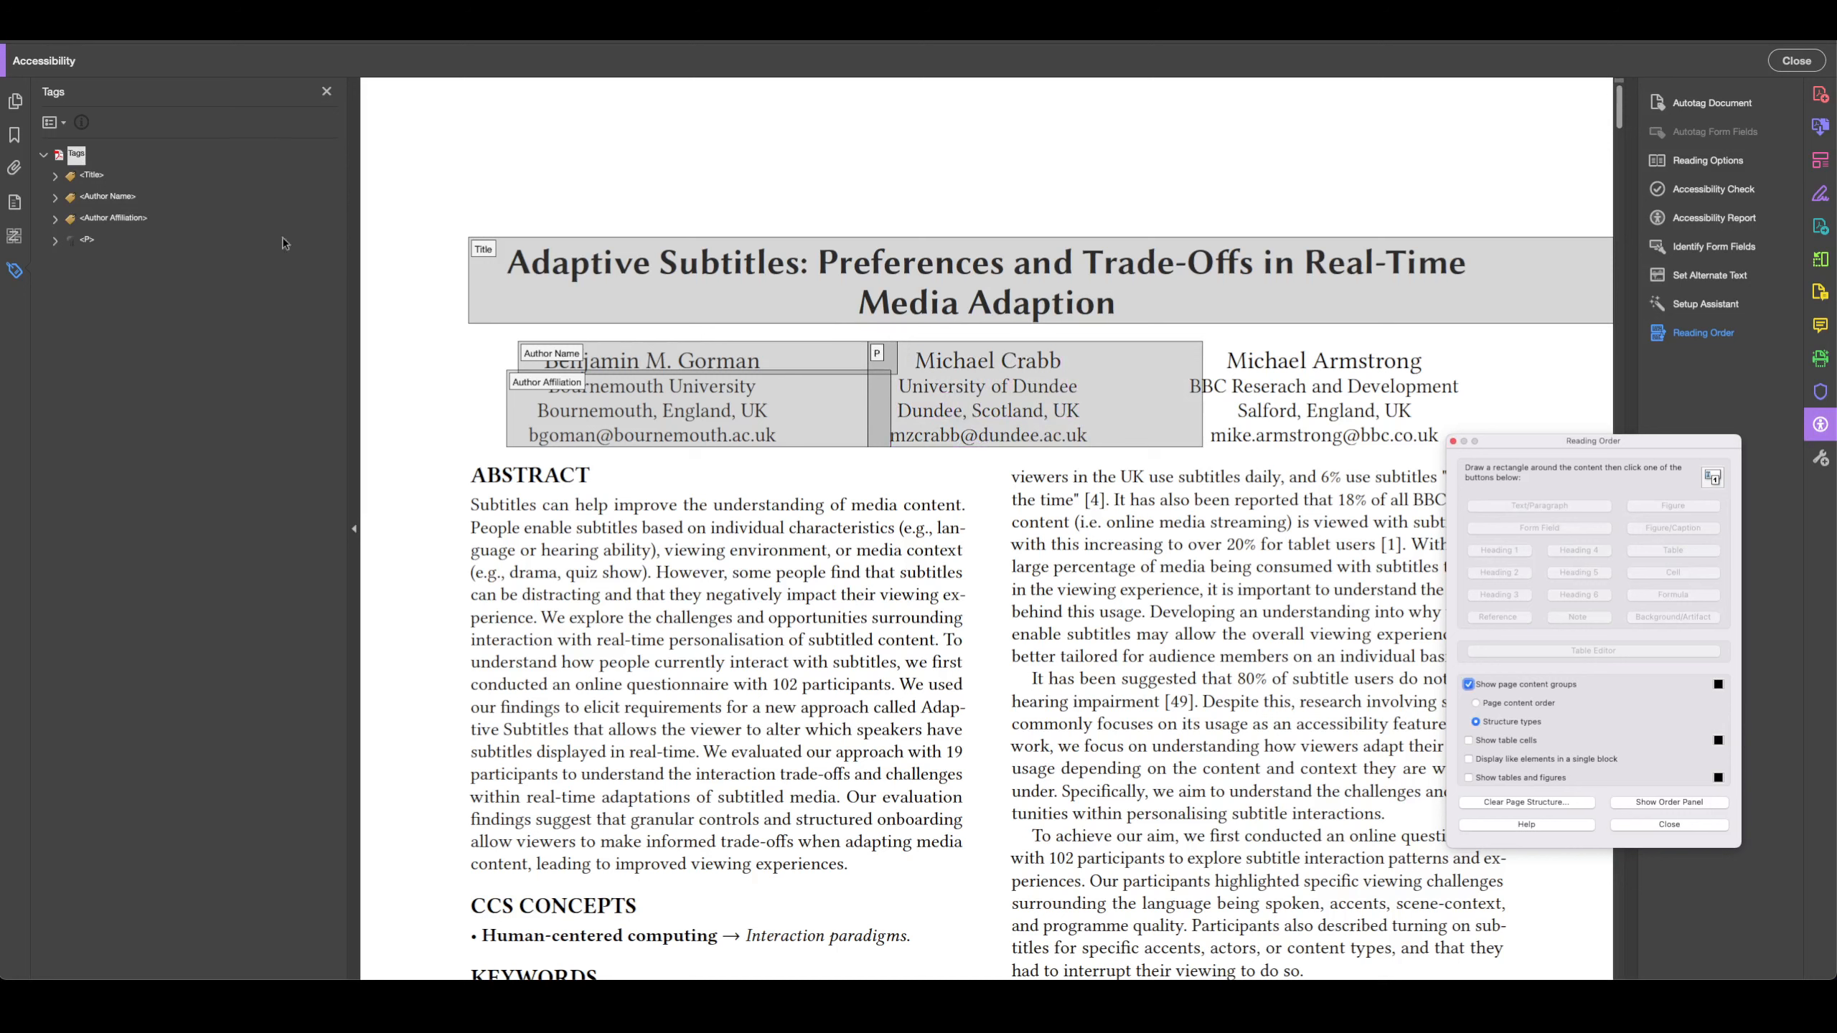
Change the type of the second author's block tag to the custom type "Author"
right_click(84, 241)
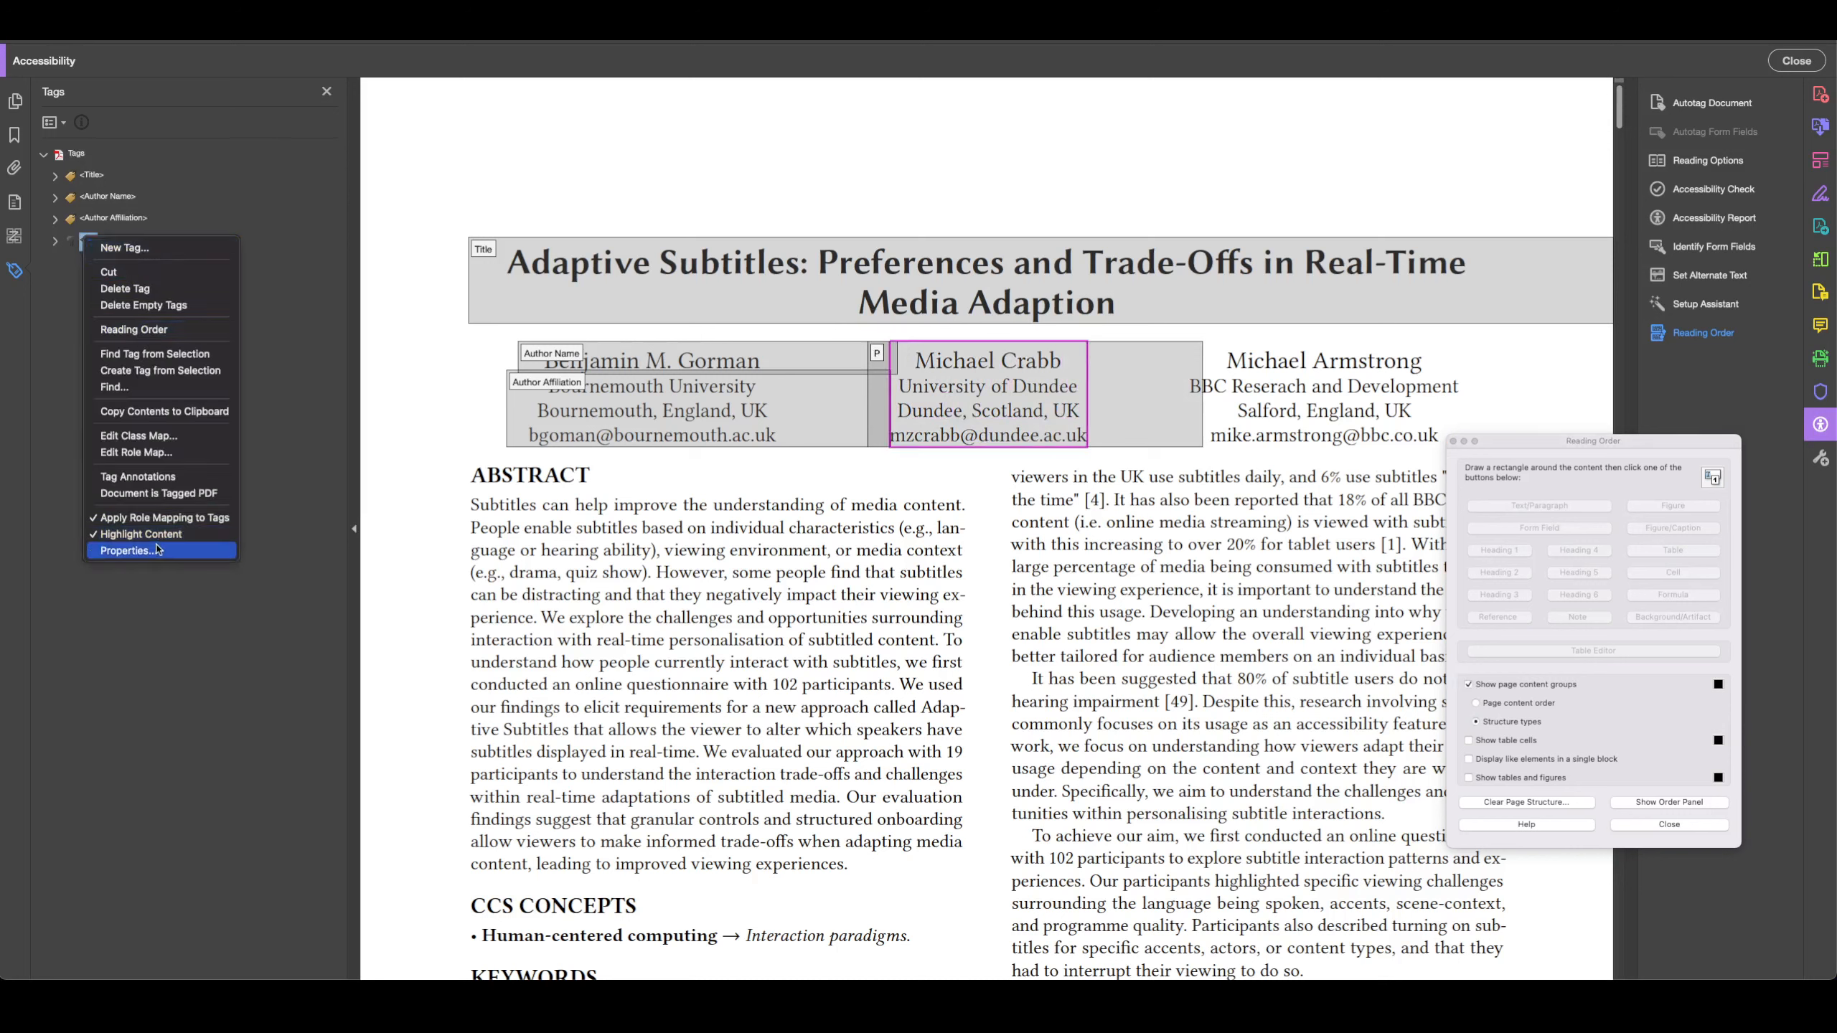
click(128, 550)
double_click(959, 343)
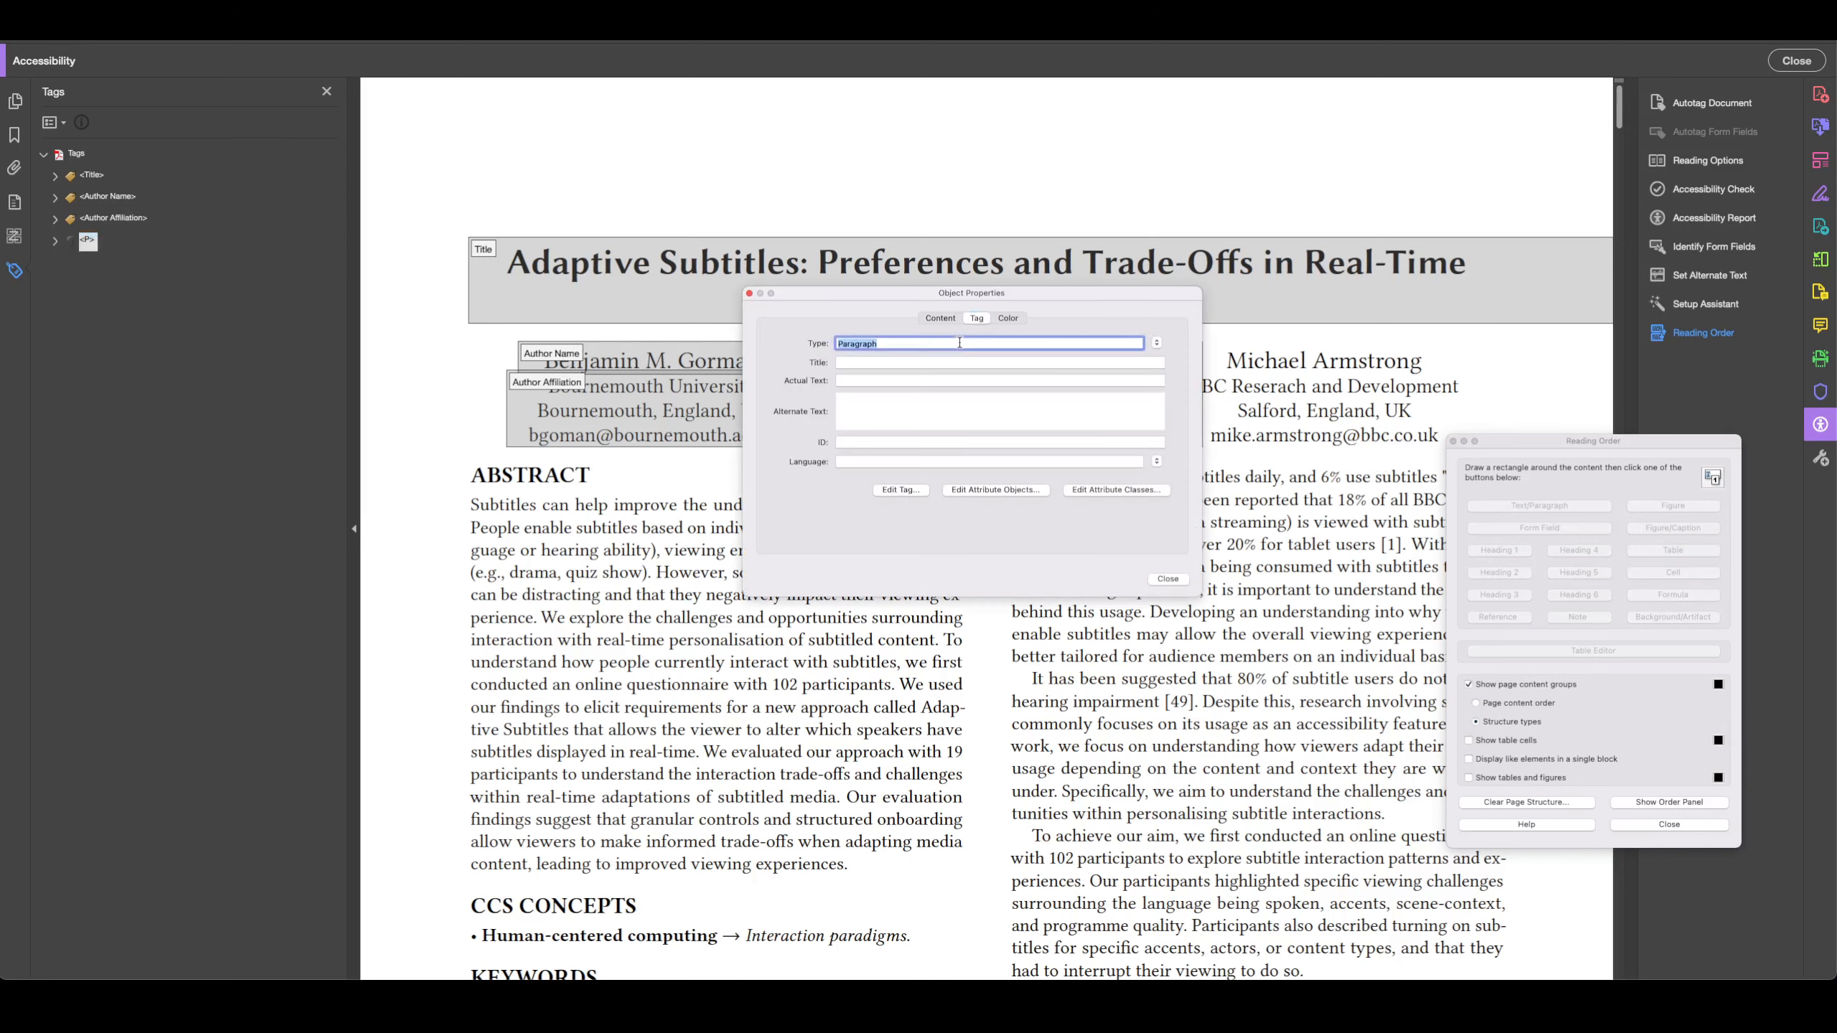
text(Author)
click(1183, 584)
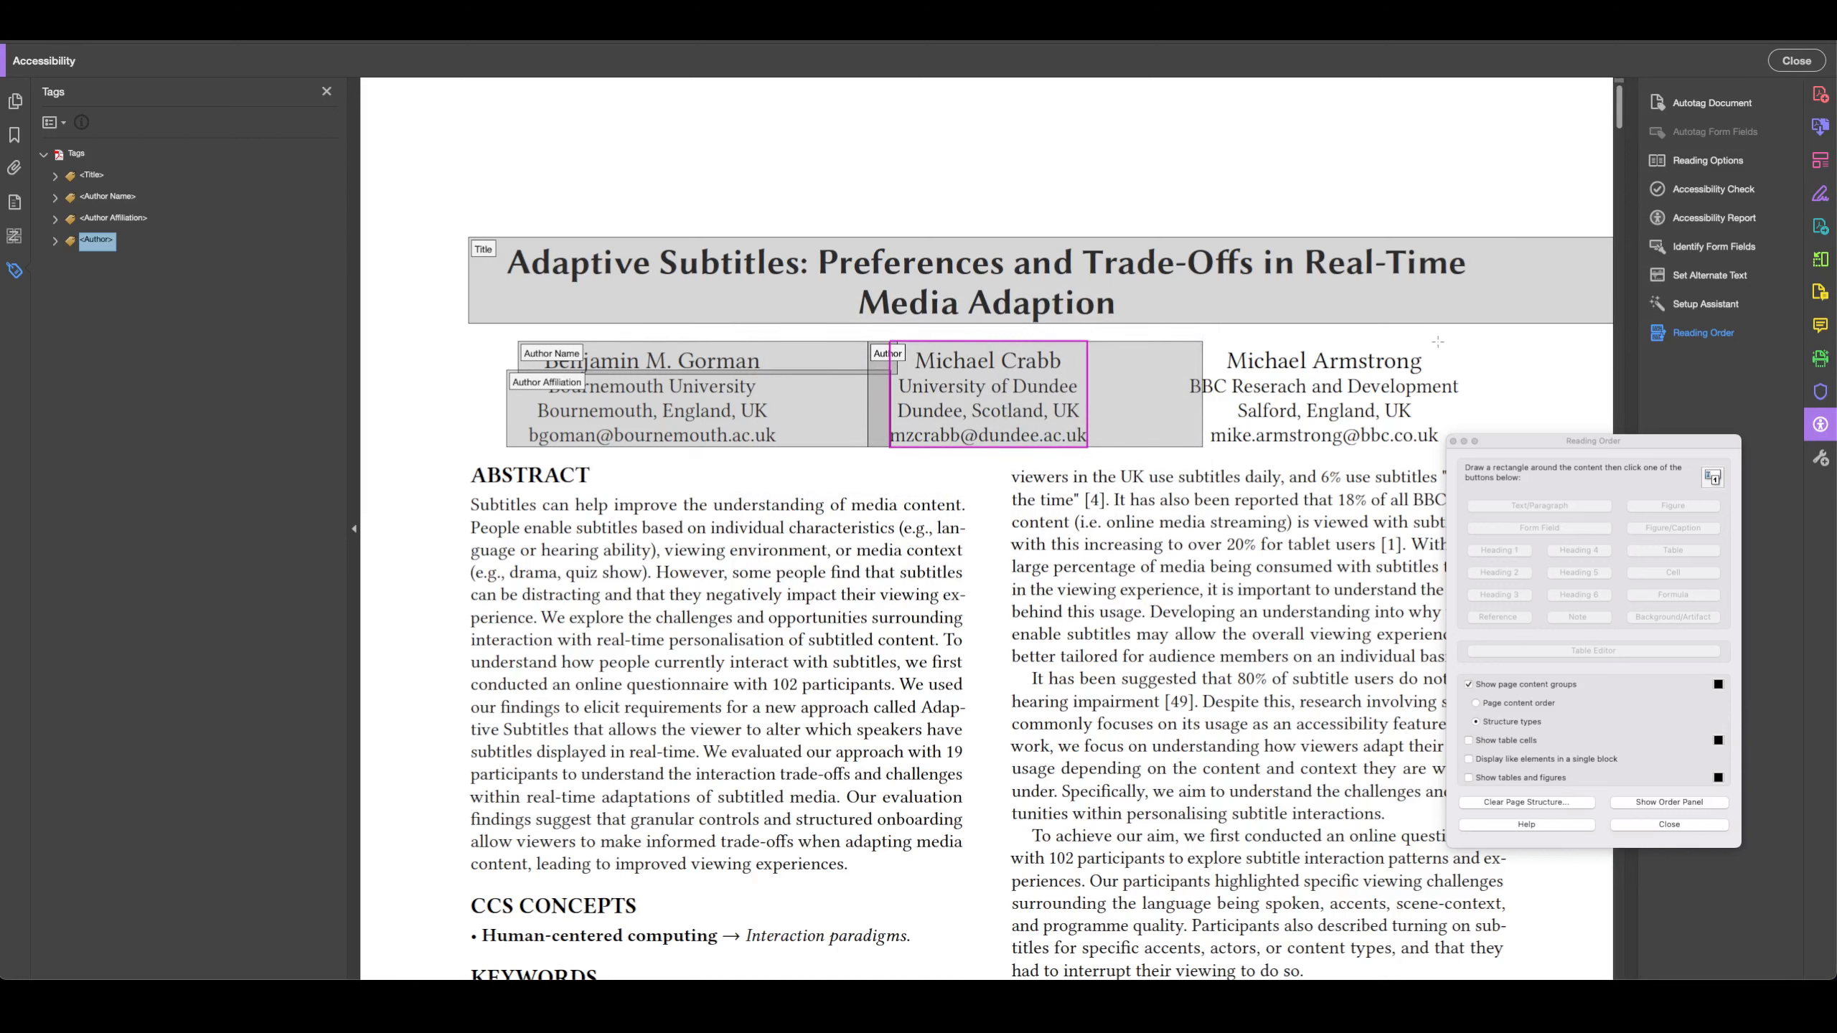
Tag only the third author's name line as Text/Paragraph and change its type to the custom type "Author Name"
drag(1437, 340, 1216, 381)
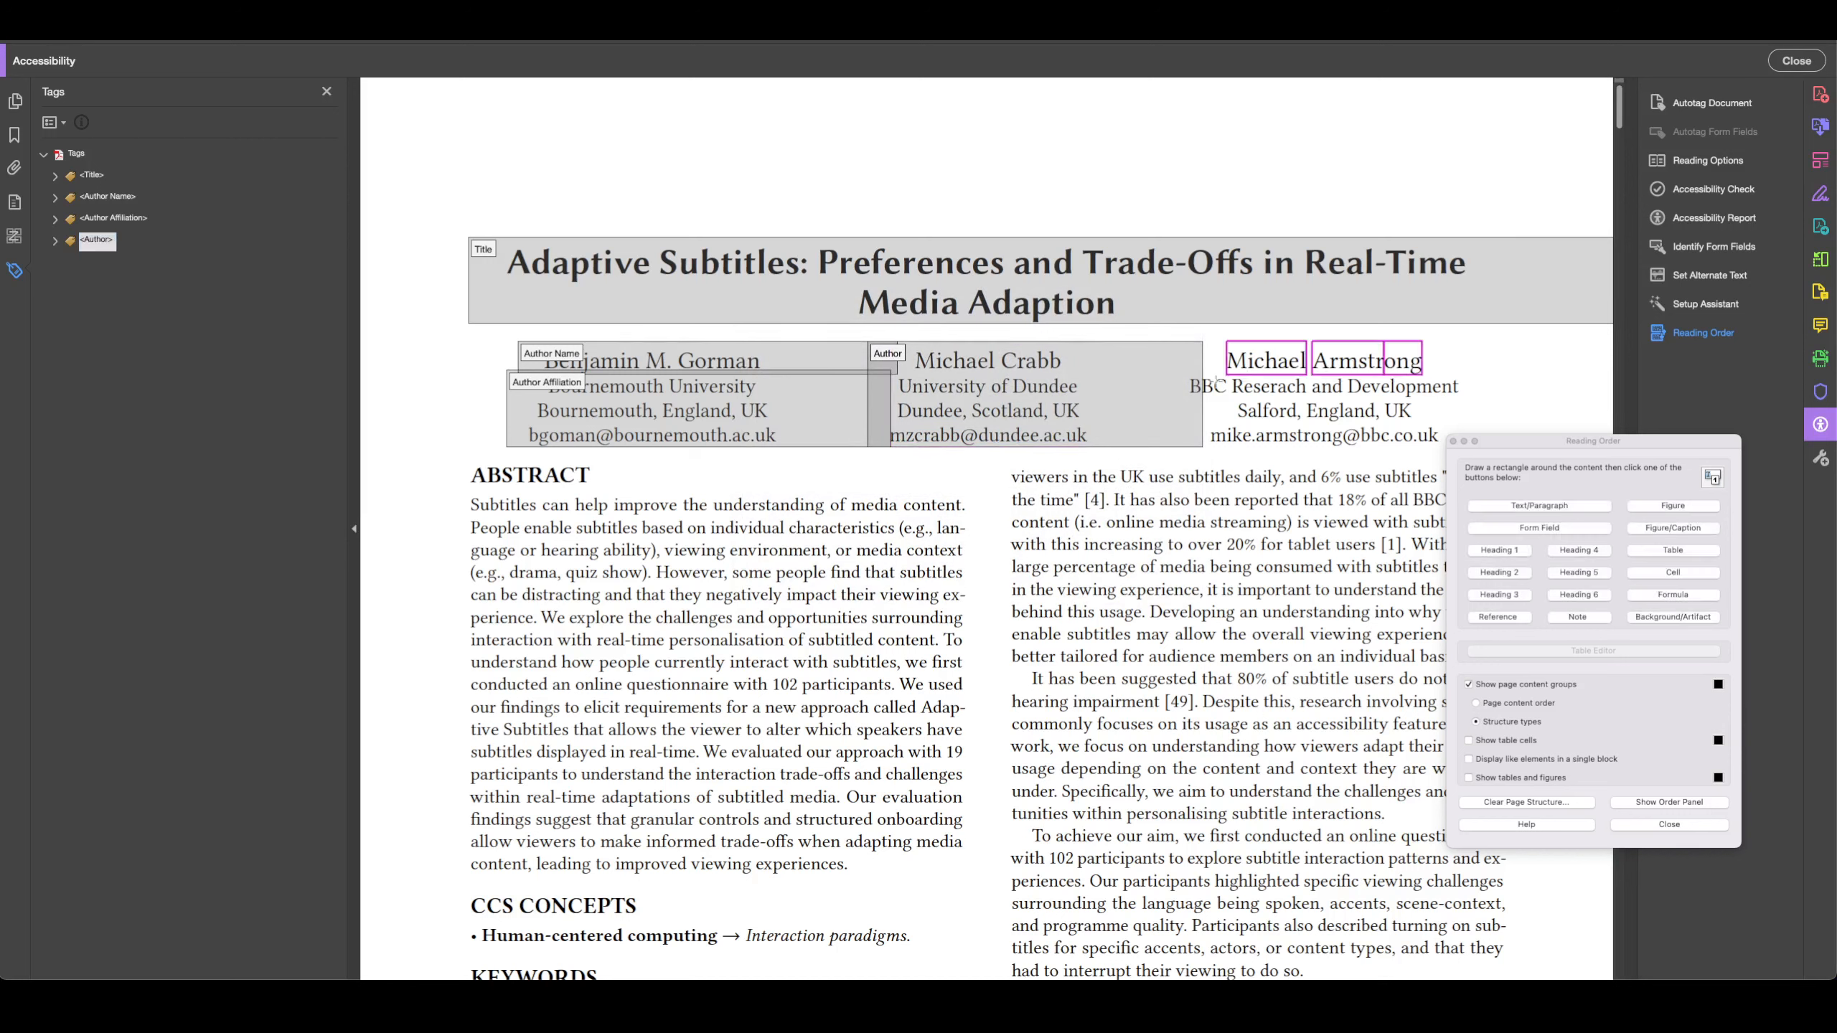
click(1520, 506)
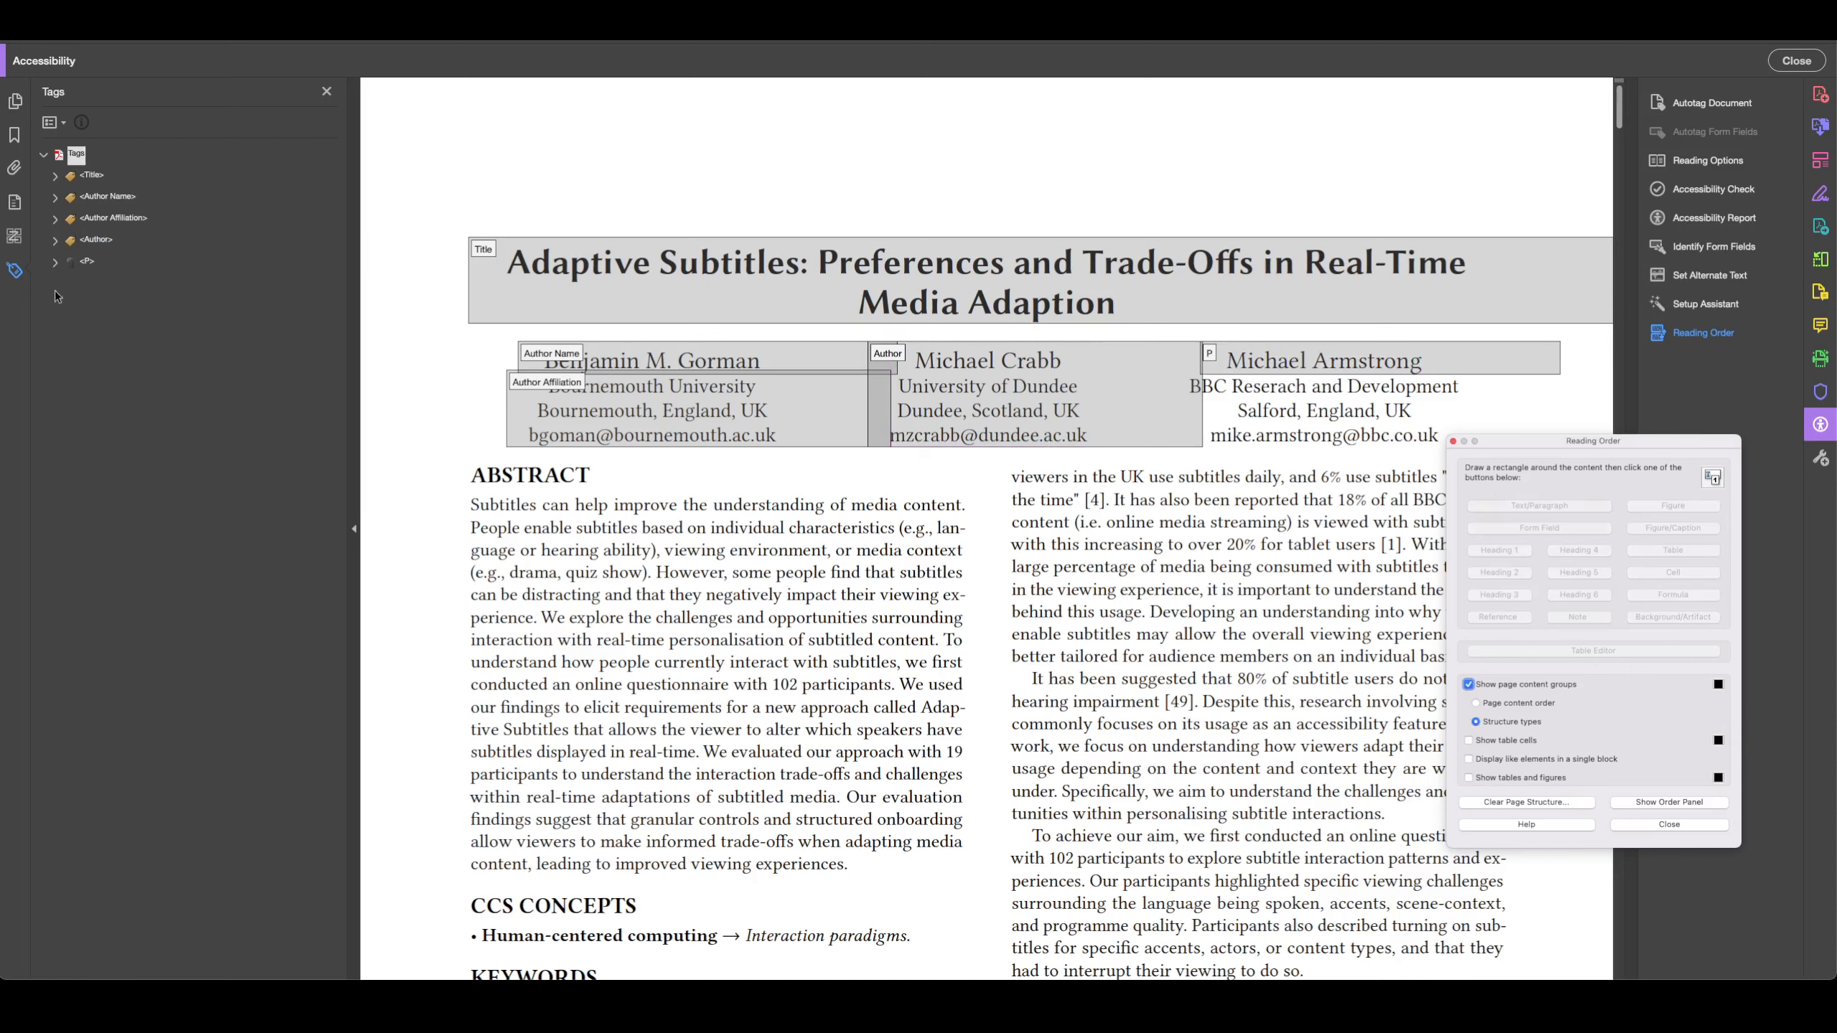
right_click(90, 266)
click(151, 574)
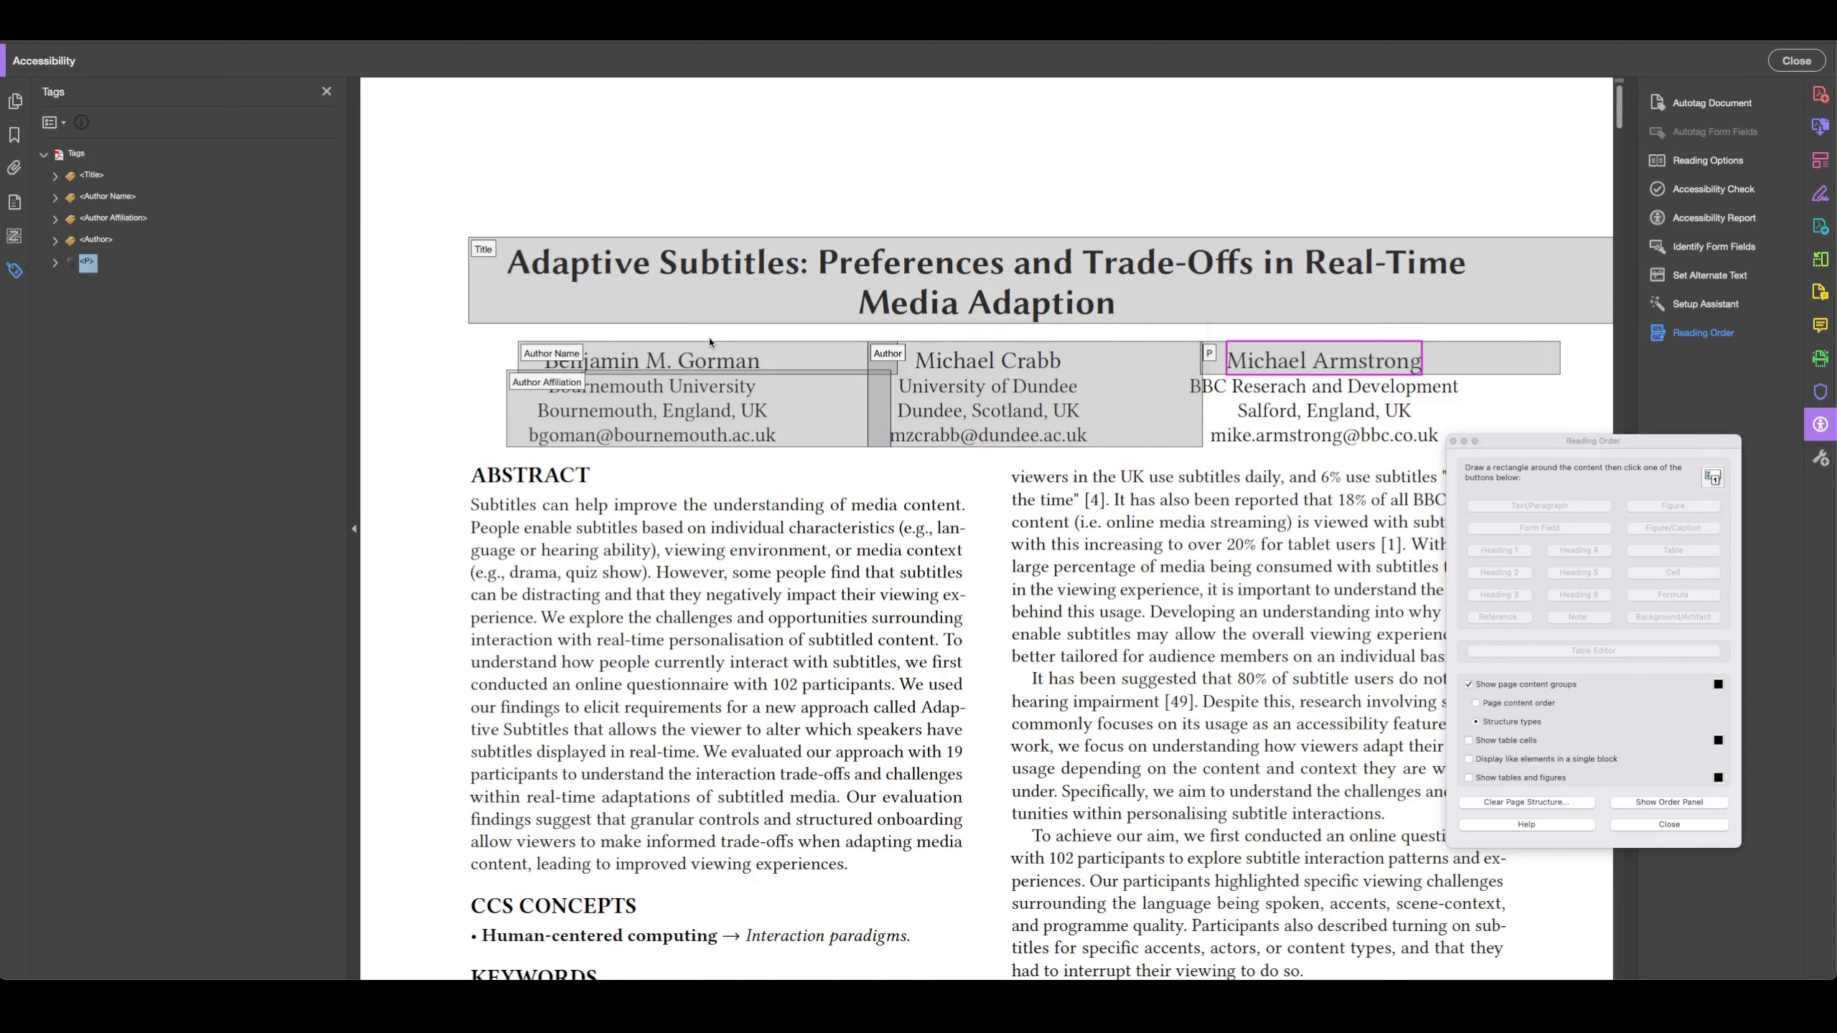
double_click(904, 343)
text(A)
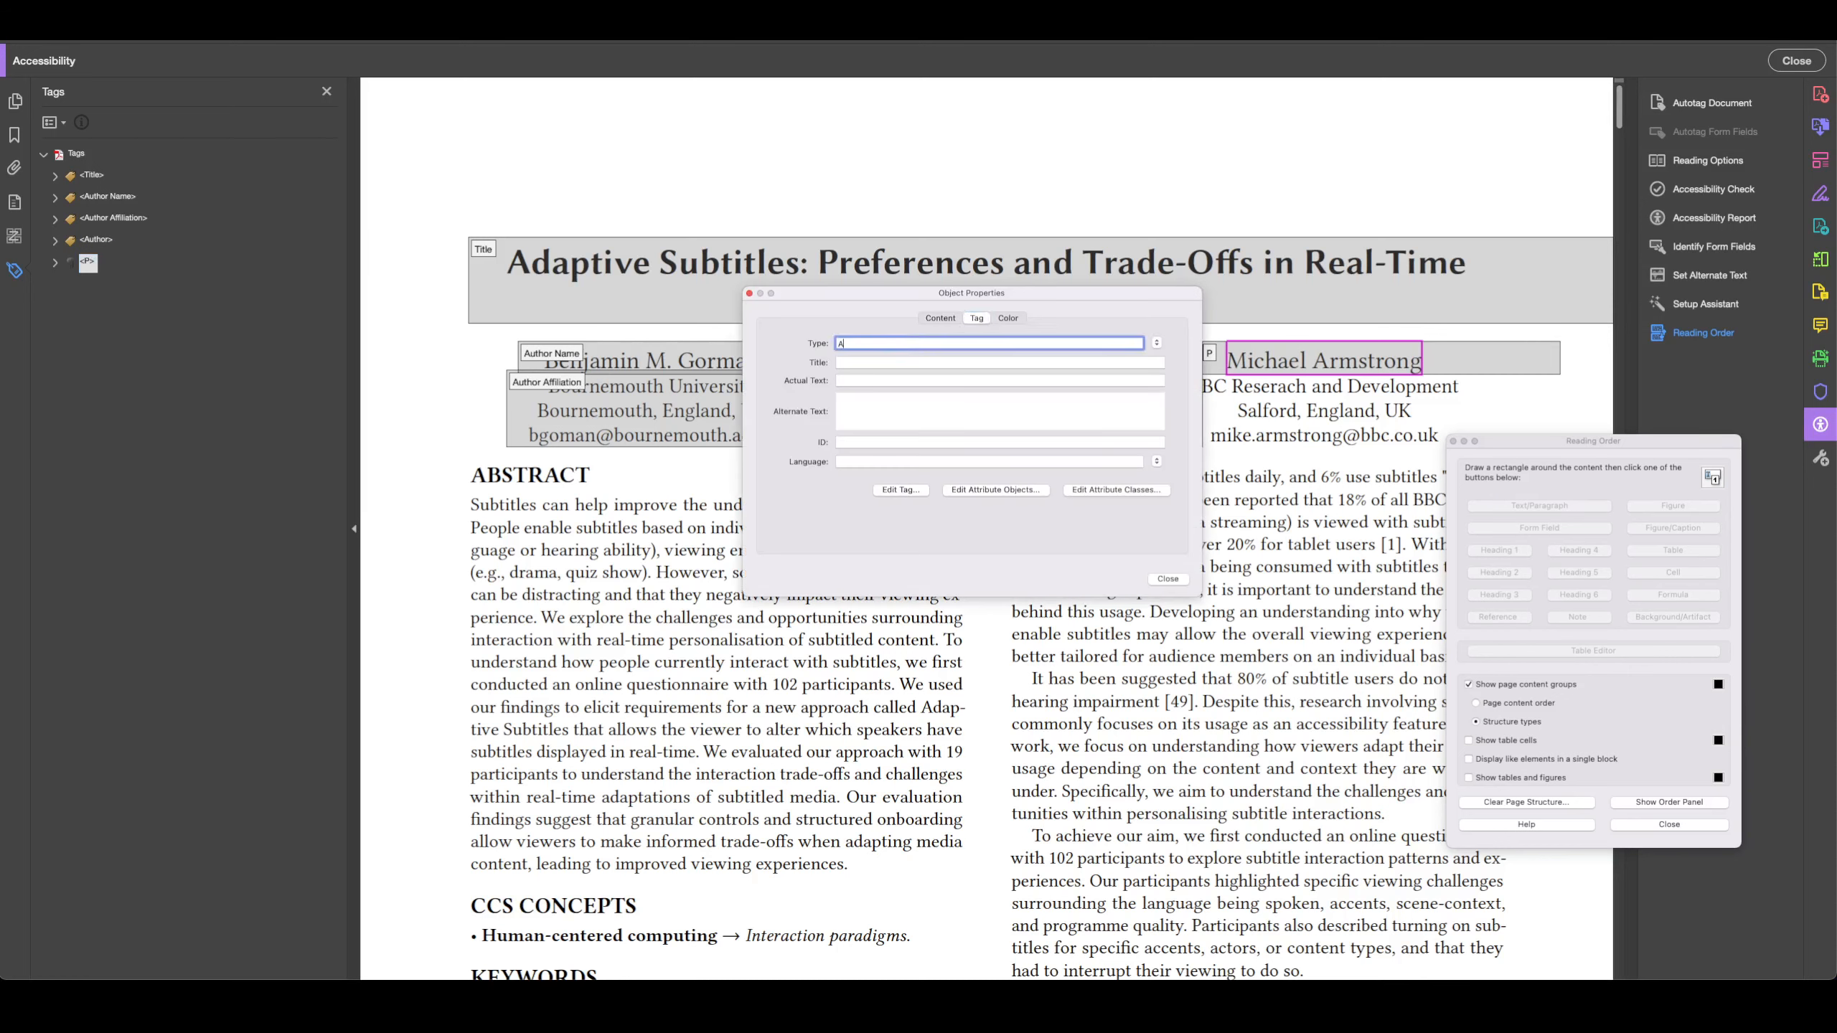
text(uthor Name)
key(Return)
click(1168, 579)
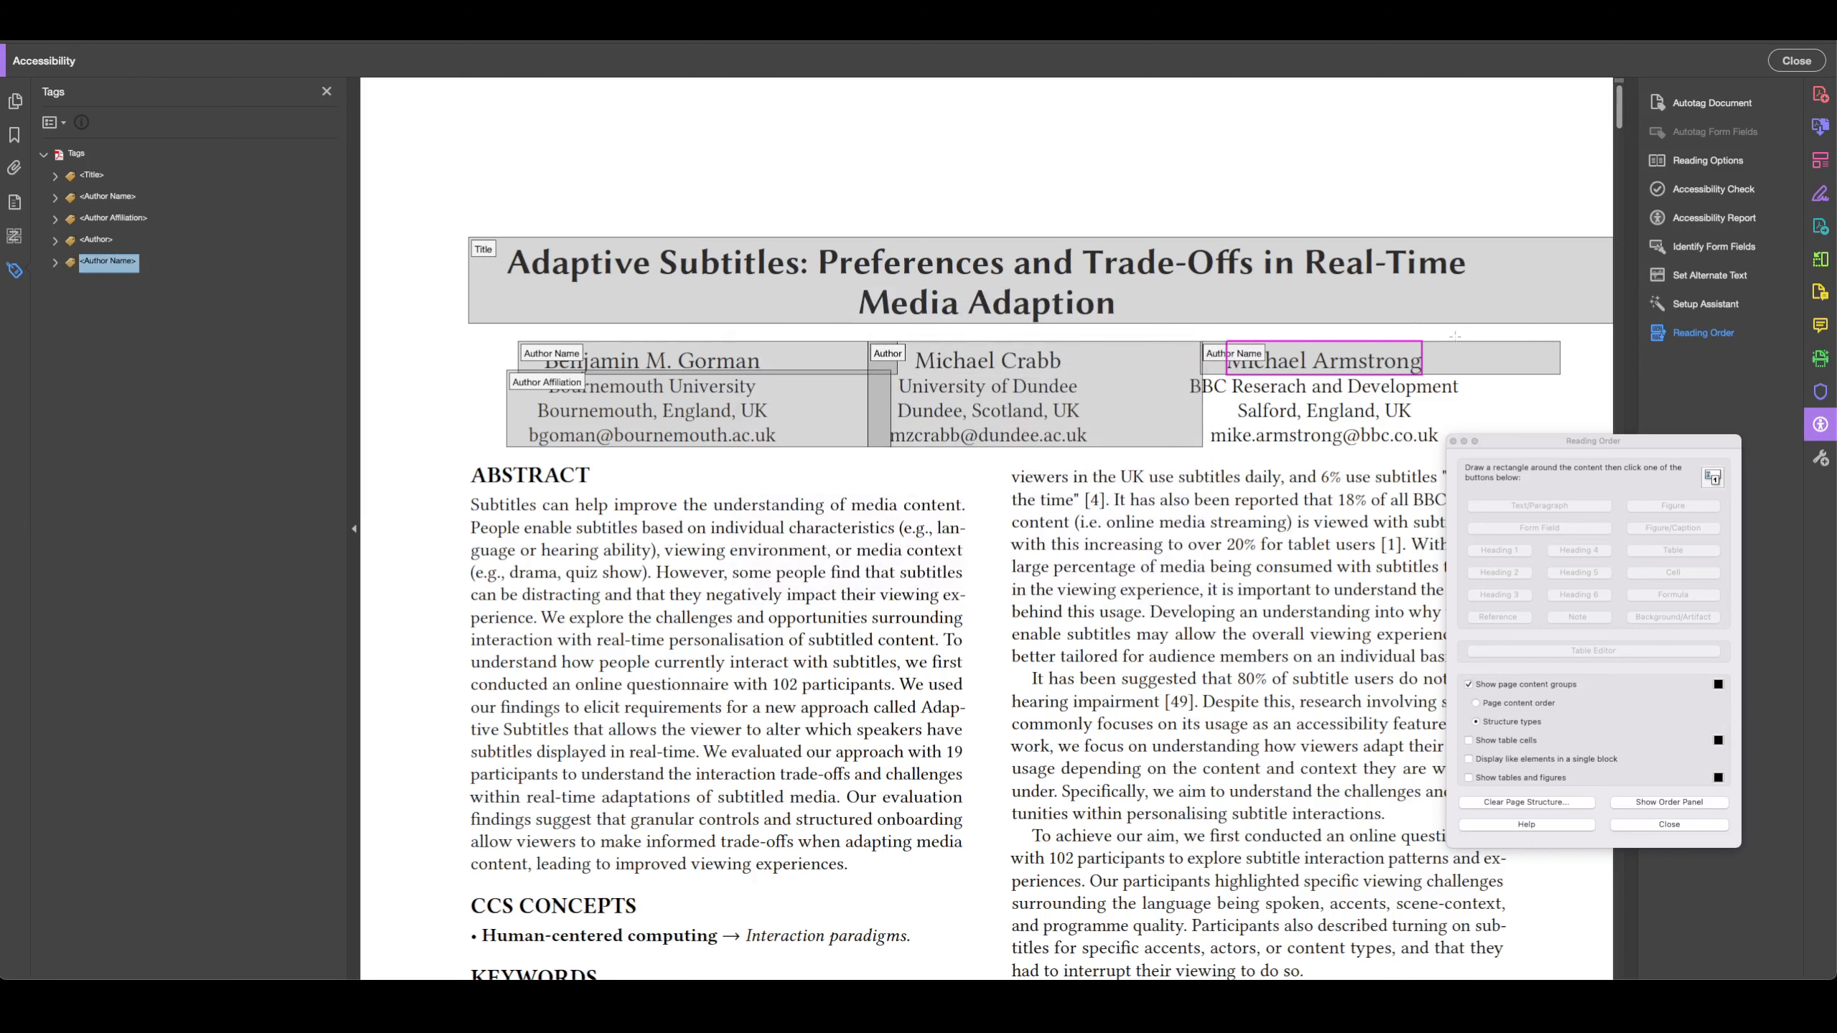
Tag the affiliation and location lines under the third author's name as one Text/Paragraph, leaving out the e-mail line
drag(1483, 421, 1178, 372)
drag(1516, 425, 1177, 366)
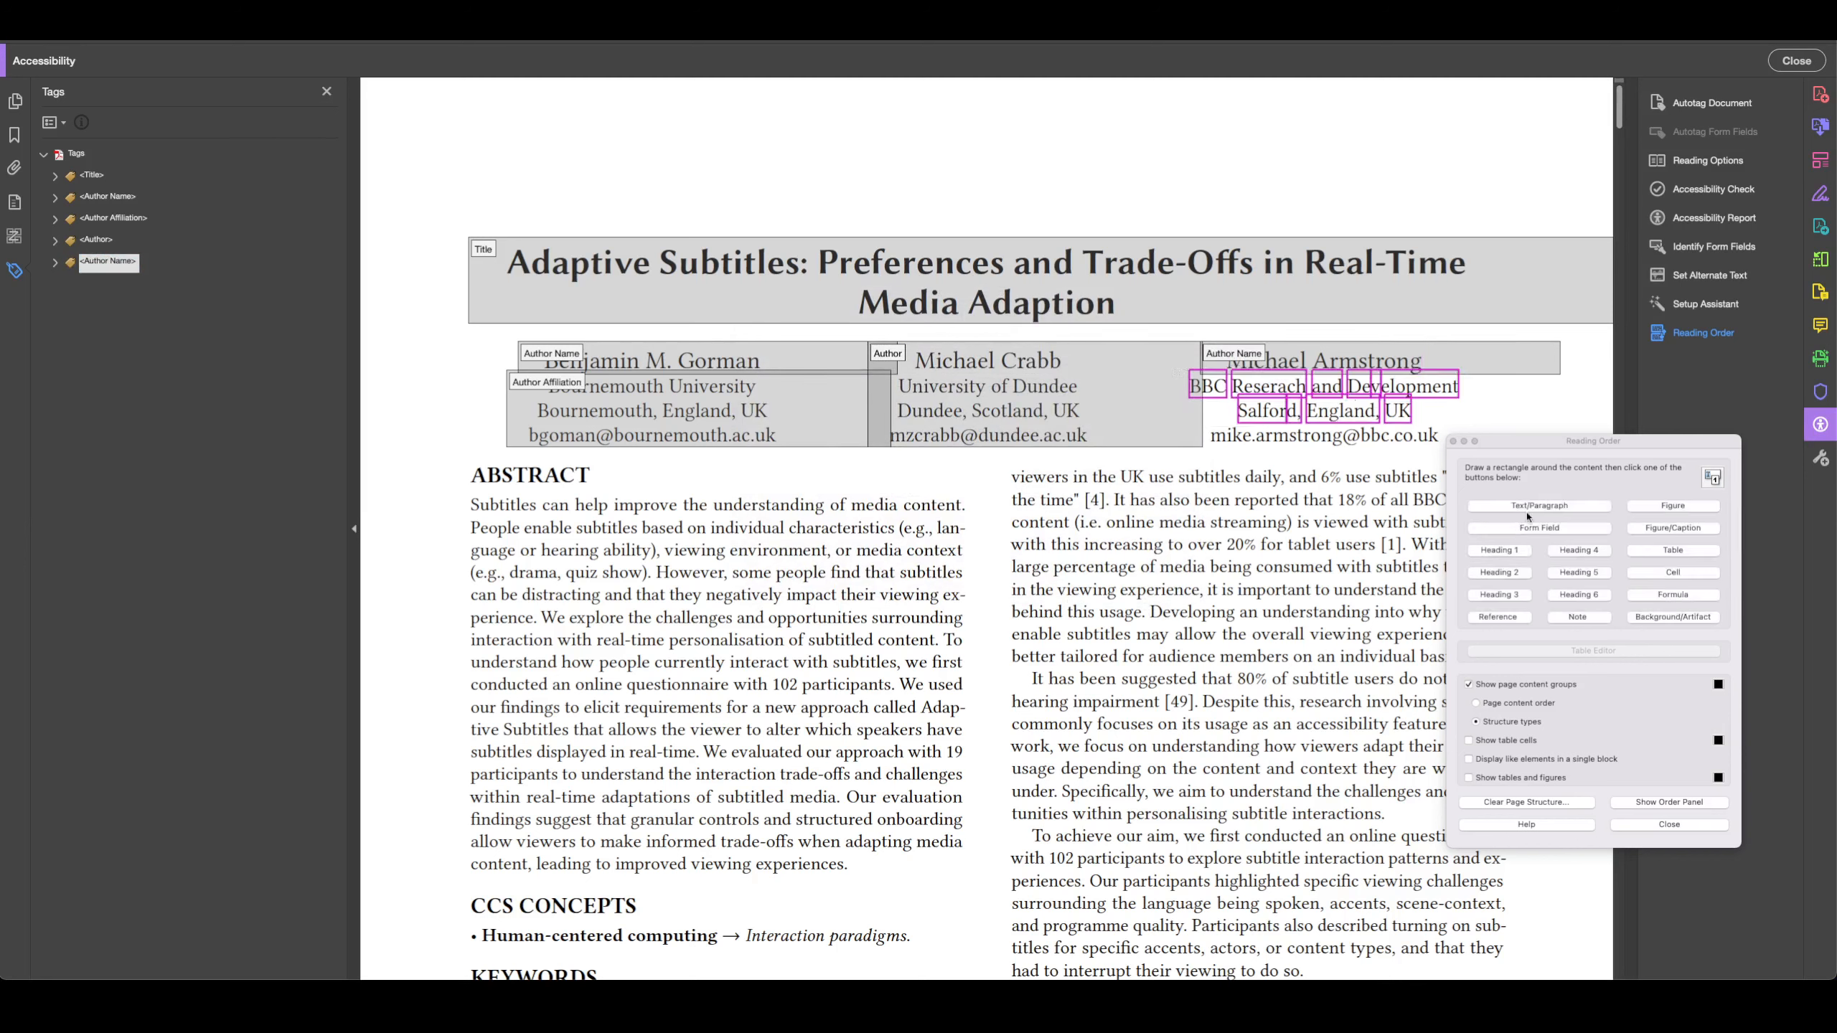
click(1532, 506)
Change the type of the third author's affiliation tag to the custom type "Author Affiliation"
right_click(87, 283)
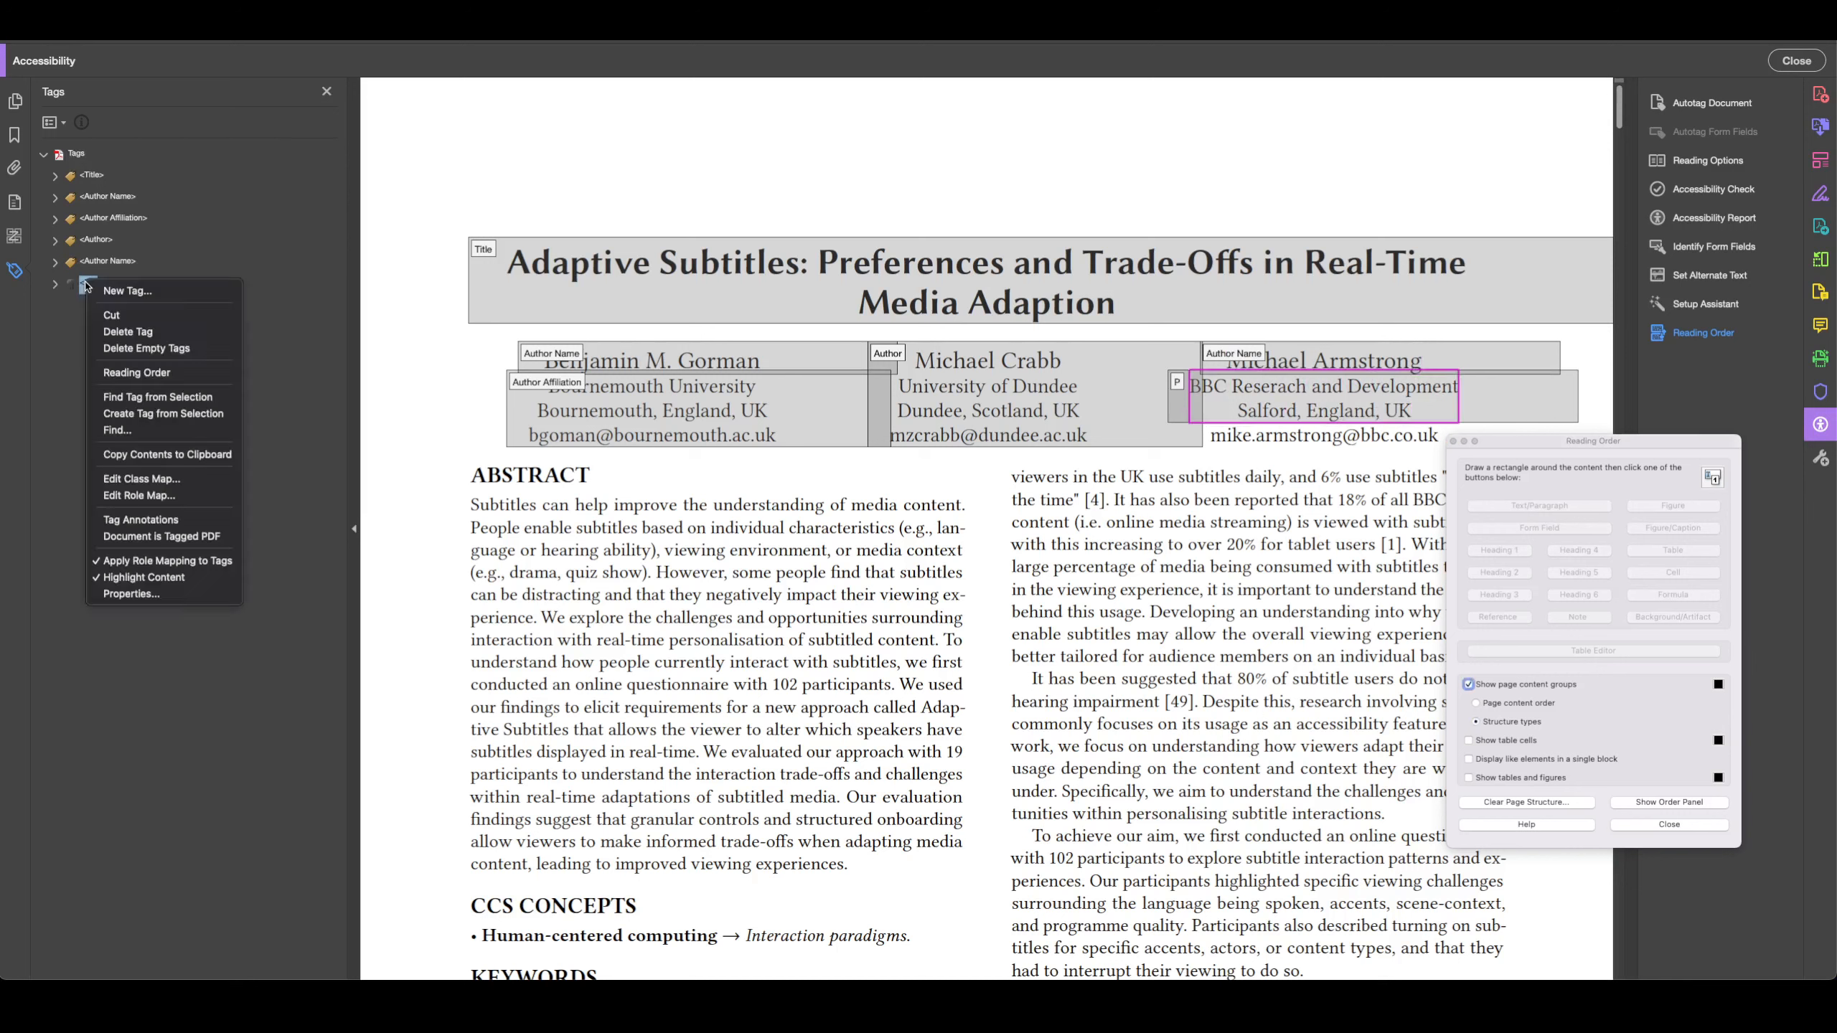
click(158, 593)
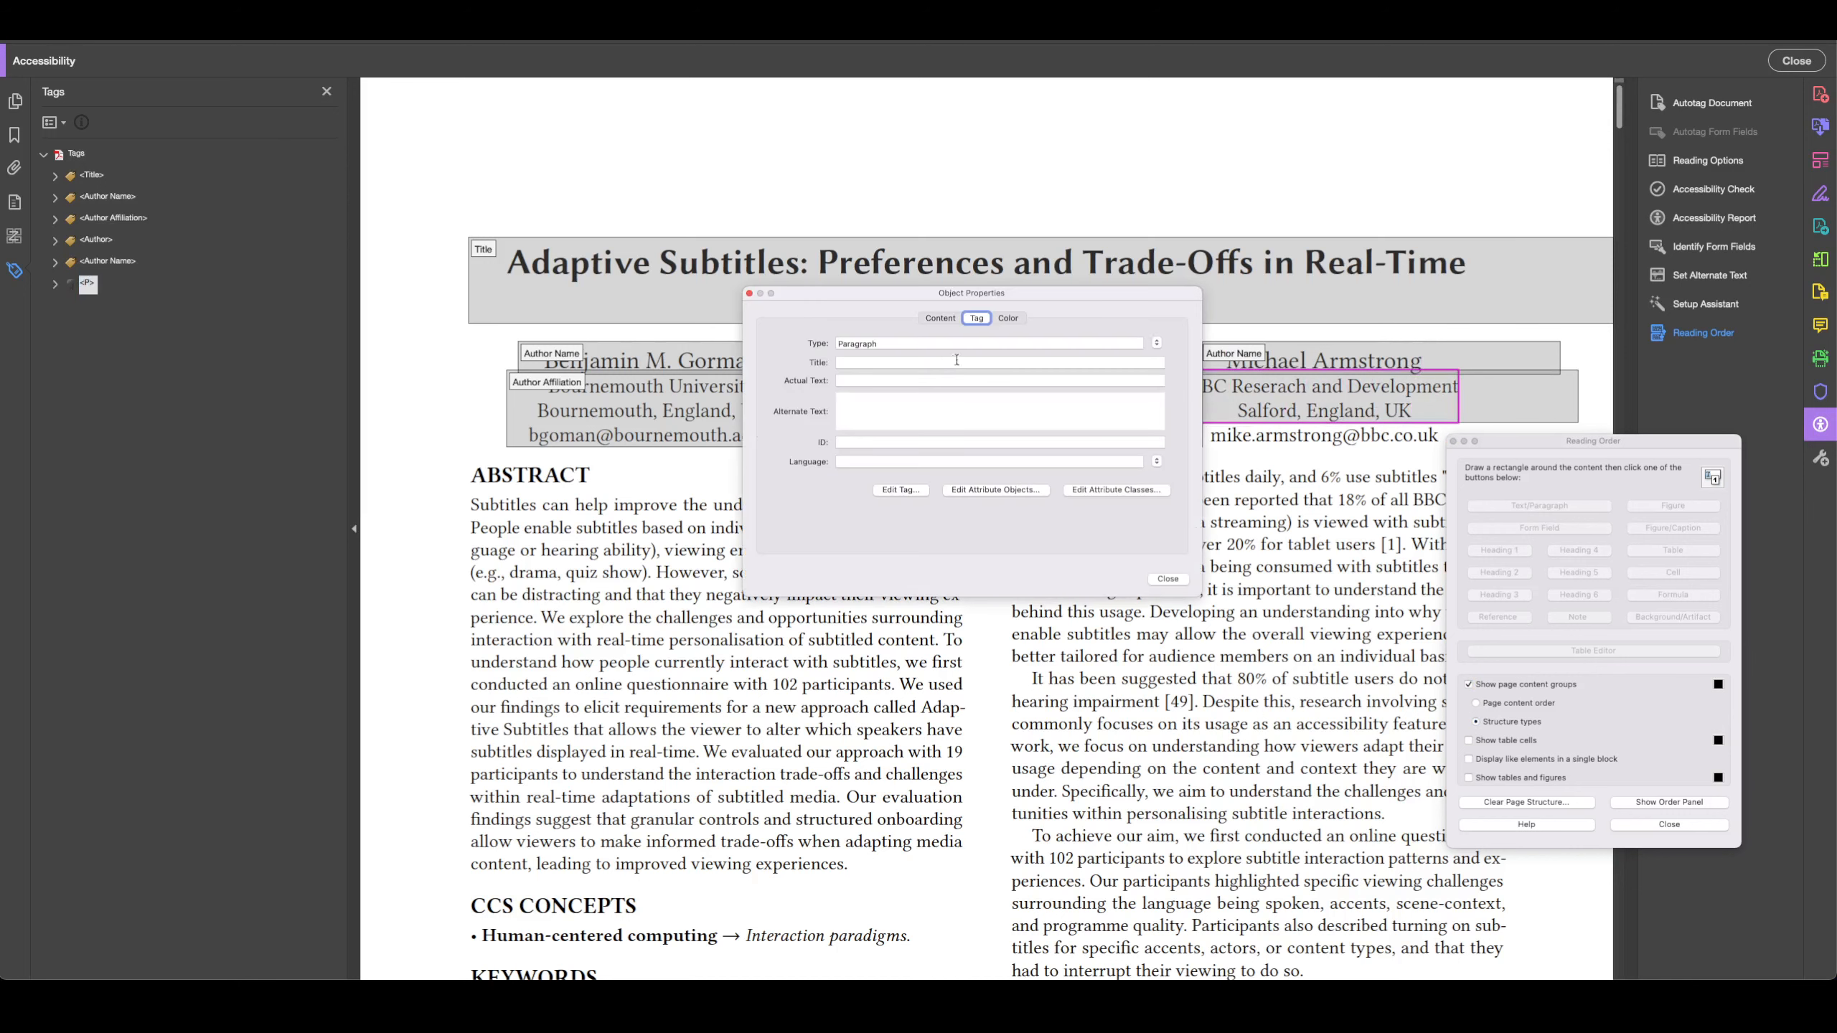
double_click(923, 343)
text(Autho)
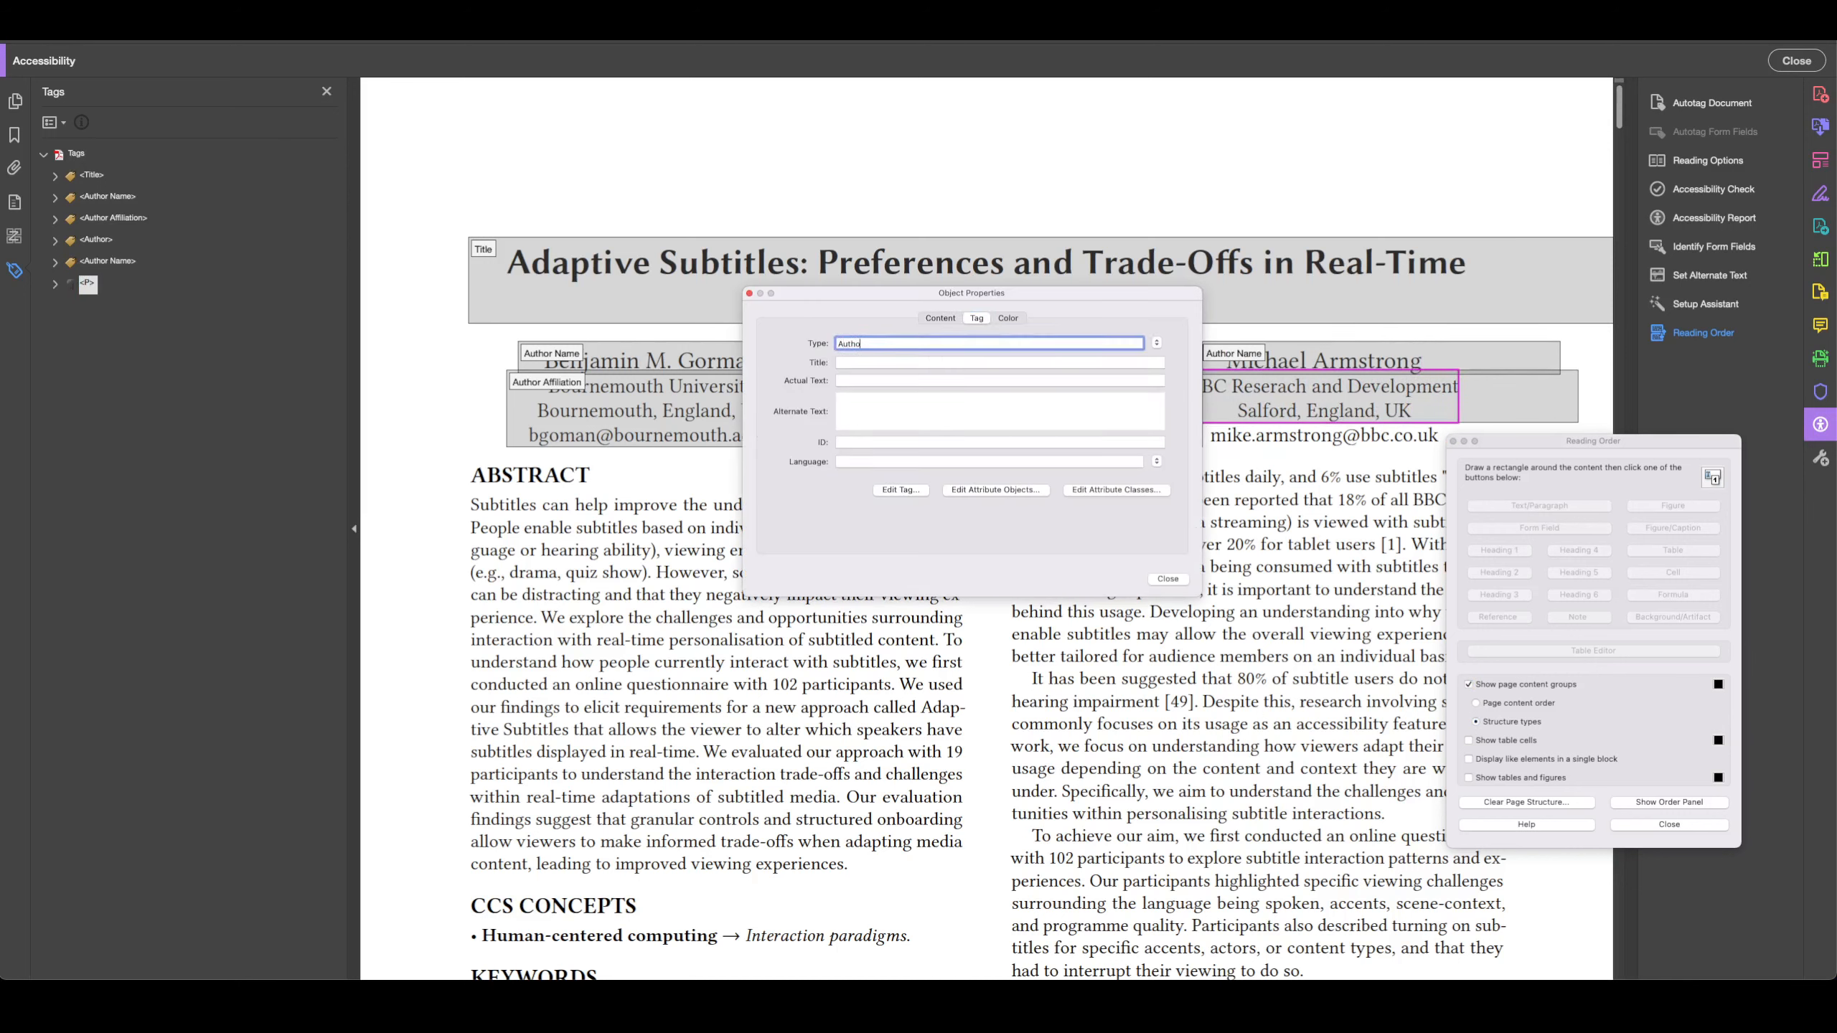
text(r Affiliation)
key(Return)
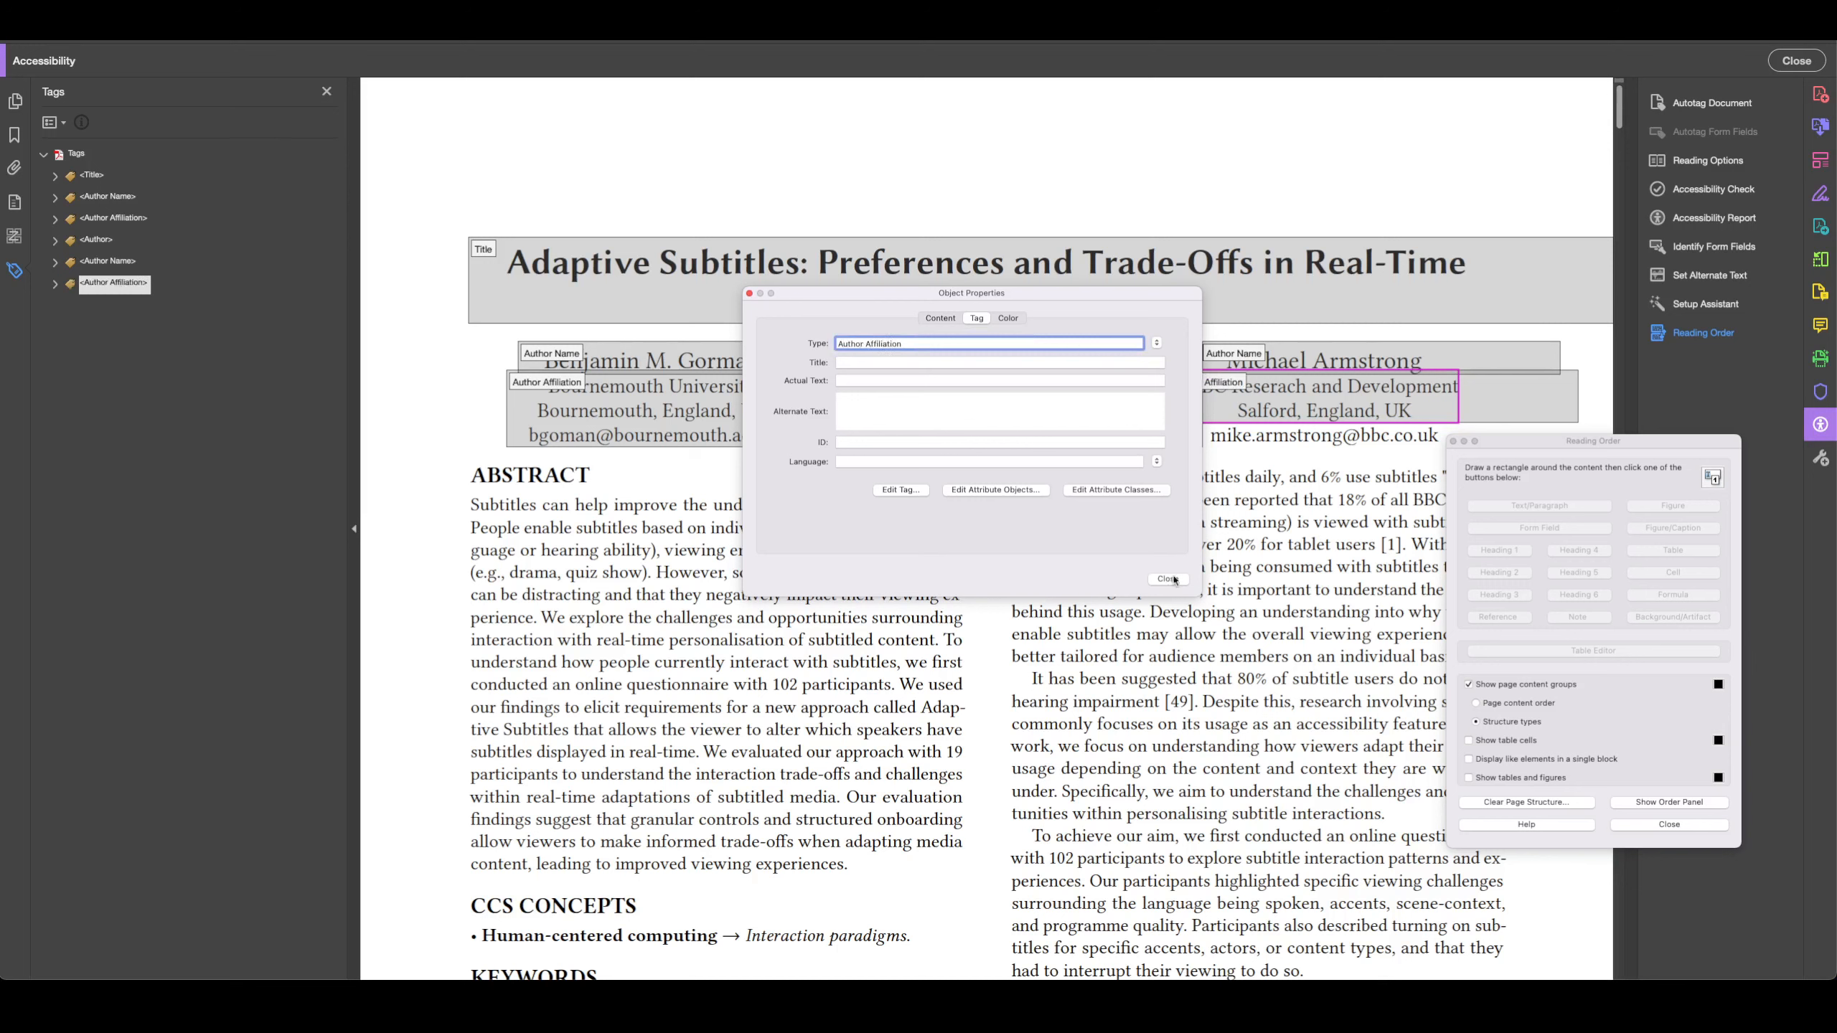
click(1176, 582)
Tag the third author's e-mail line as Text/Paragraph and change its type to the custom type "Author Email"
mouse_move(1546, 450)
mouse_down()
mouse_move(1546, 482)
mouse_move(1195, 418)
mouse_up()
click(1561, 535)
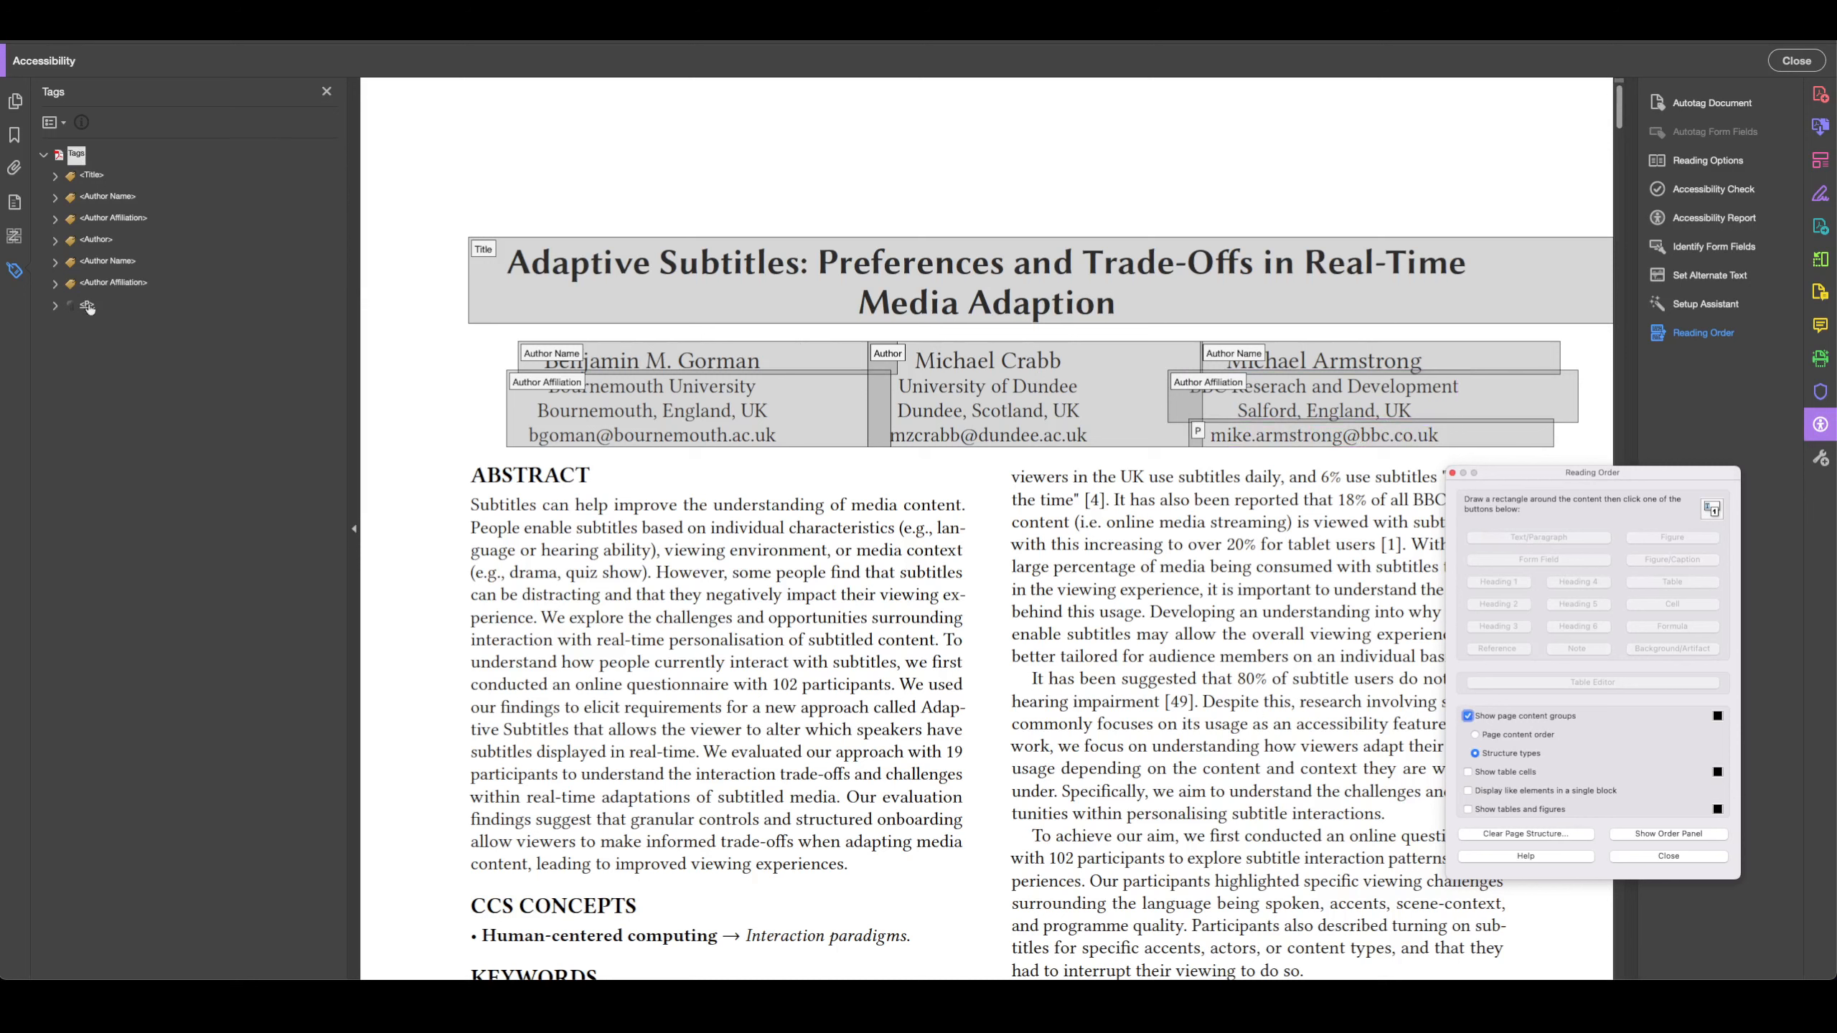
right_click(87, 305)
click(137, 617)
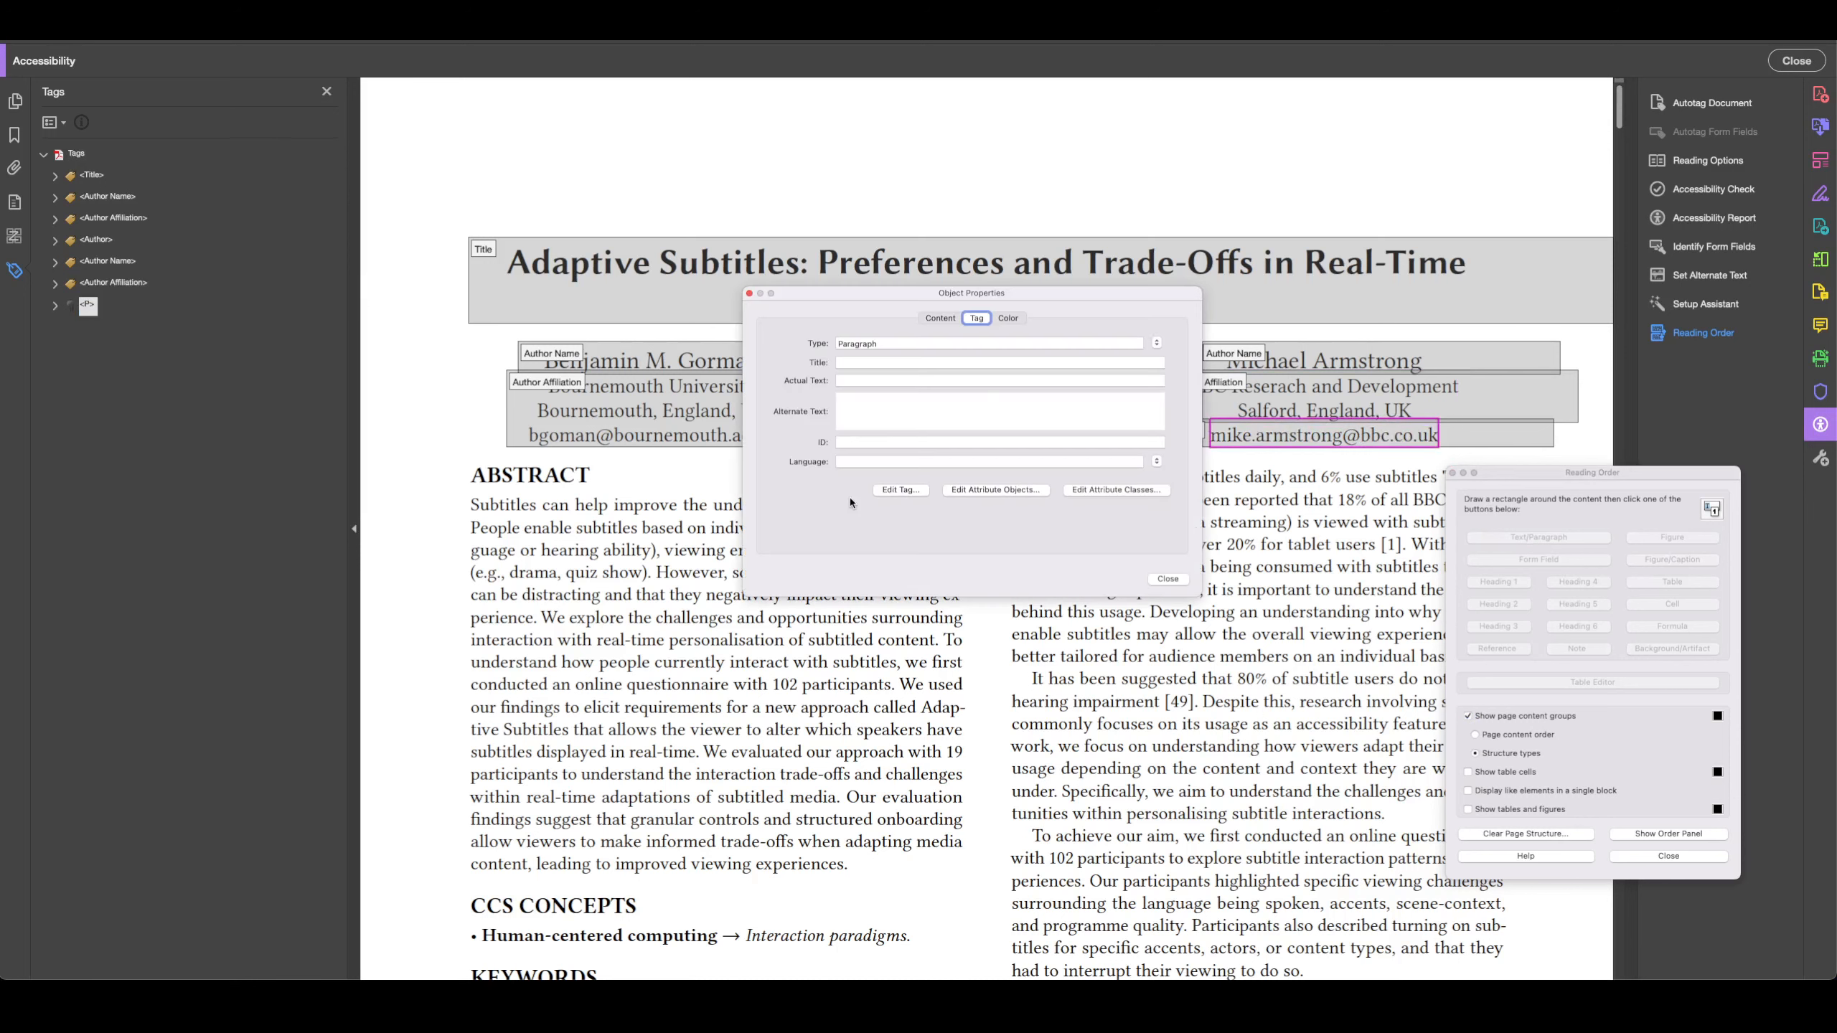
click(1071, 342)
text(Author Email)
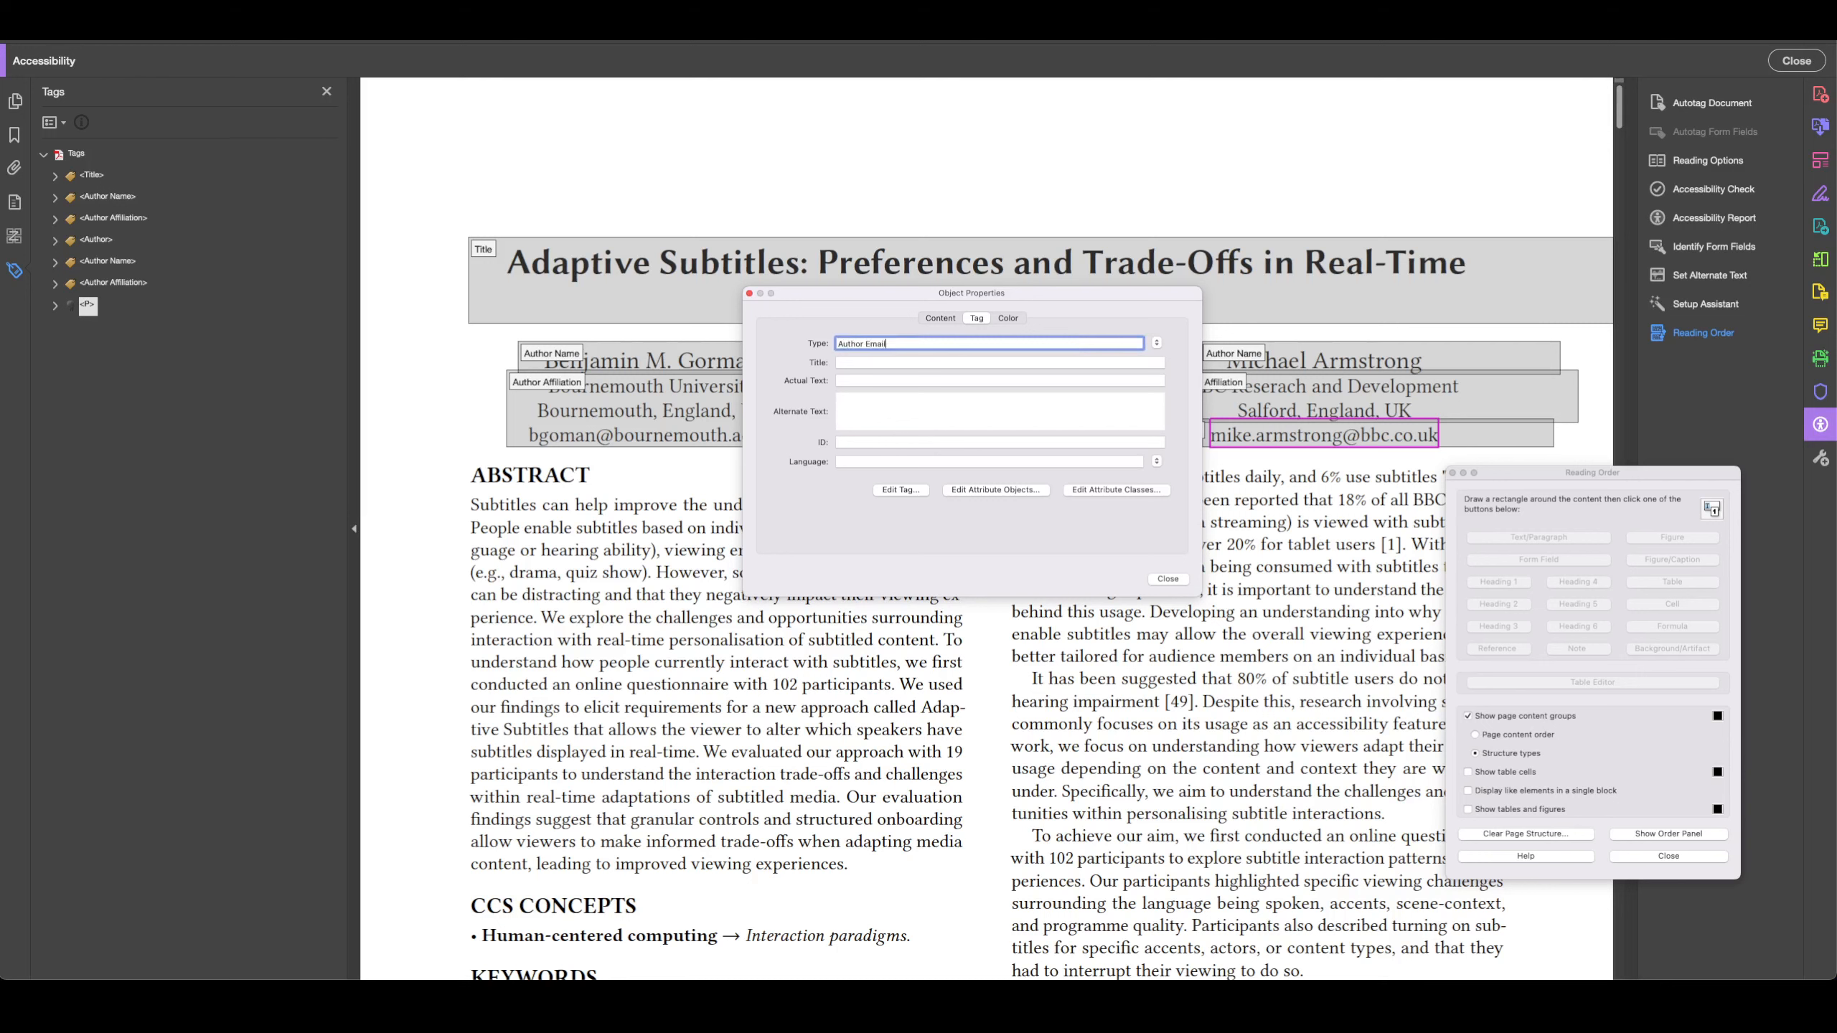
click(1166, 578)
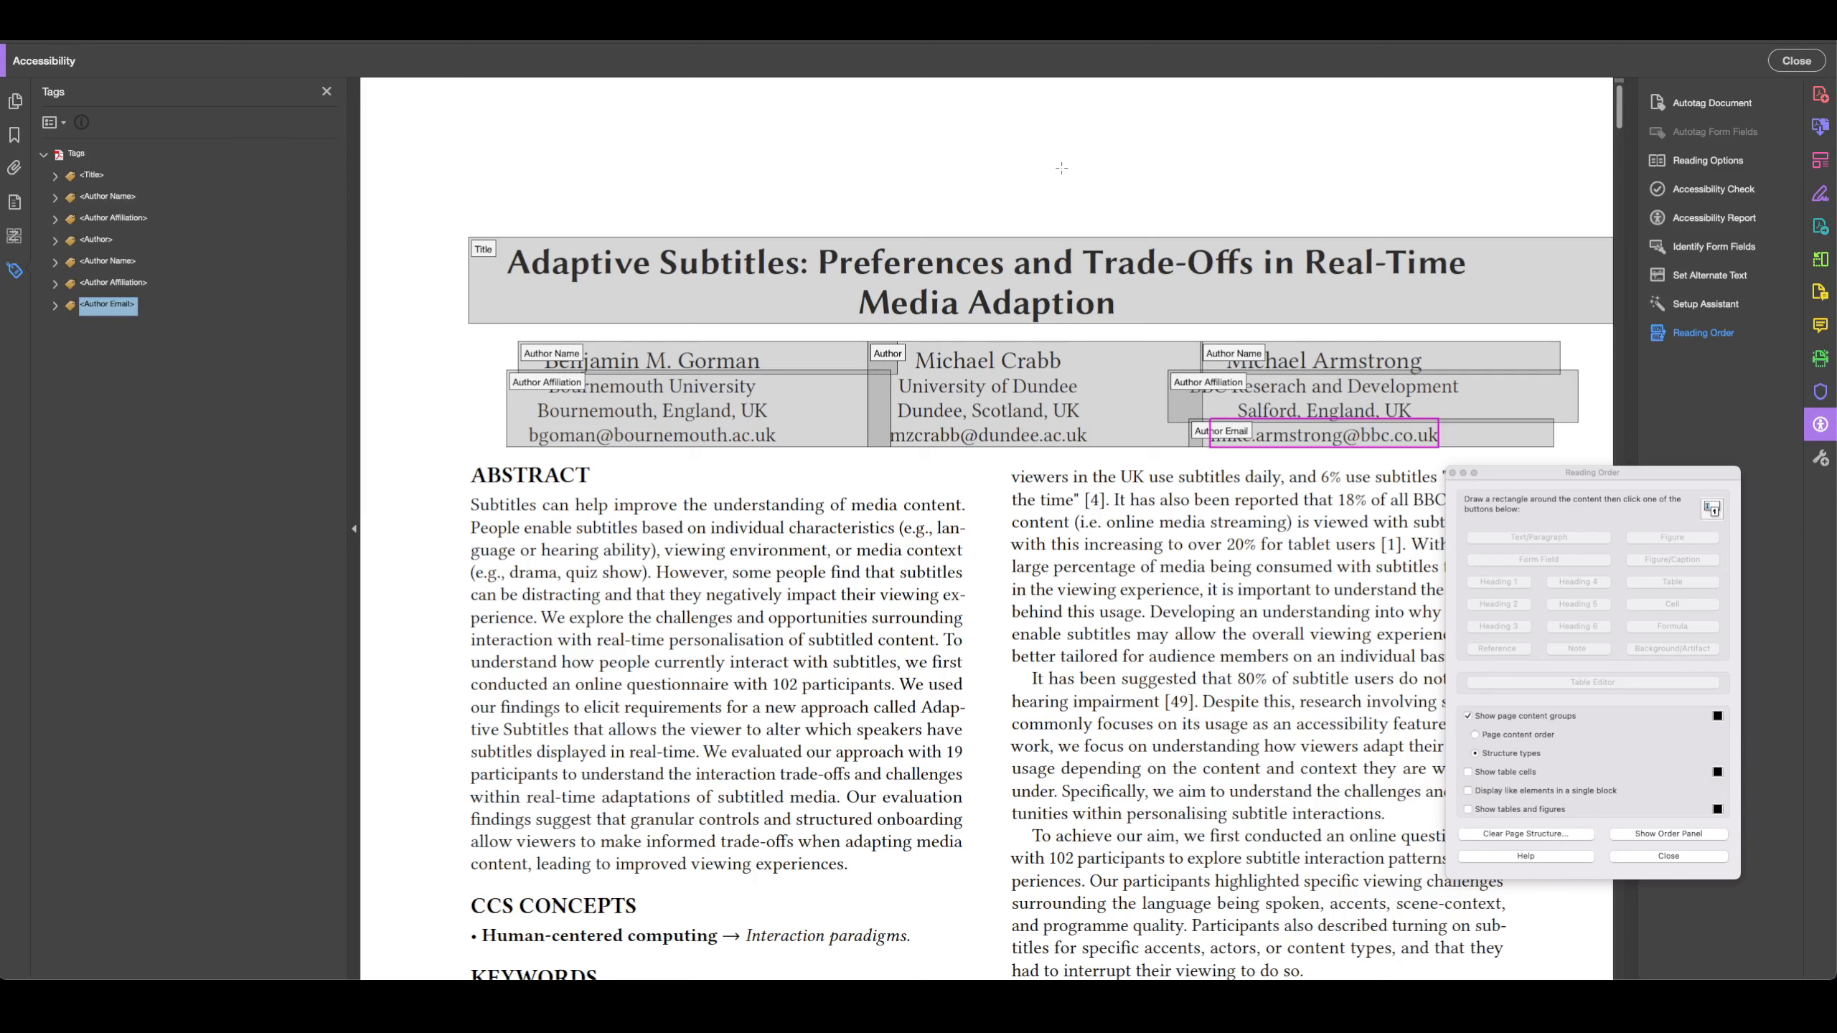
Move the Reading Order window off the text and select the ABSTRACT heading as content for tagging
drag(1523, 485, 1563, 360)
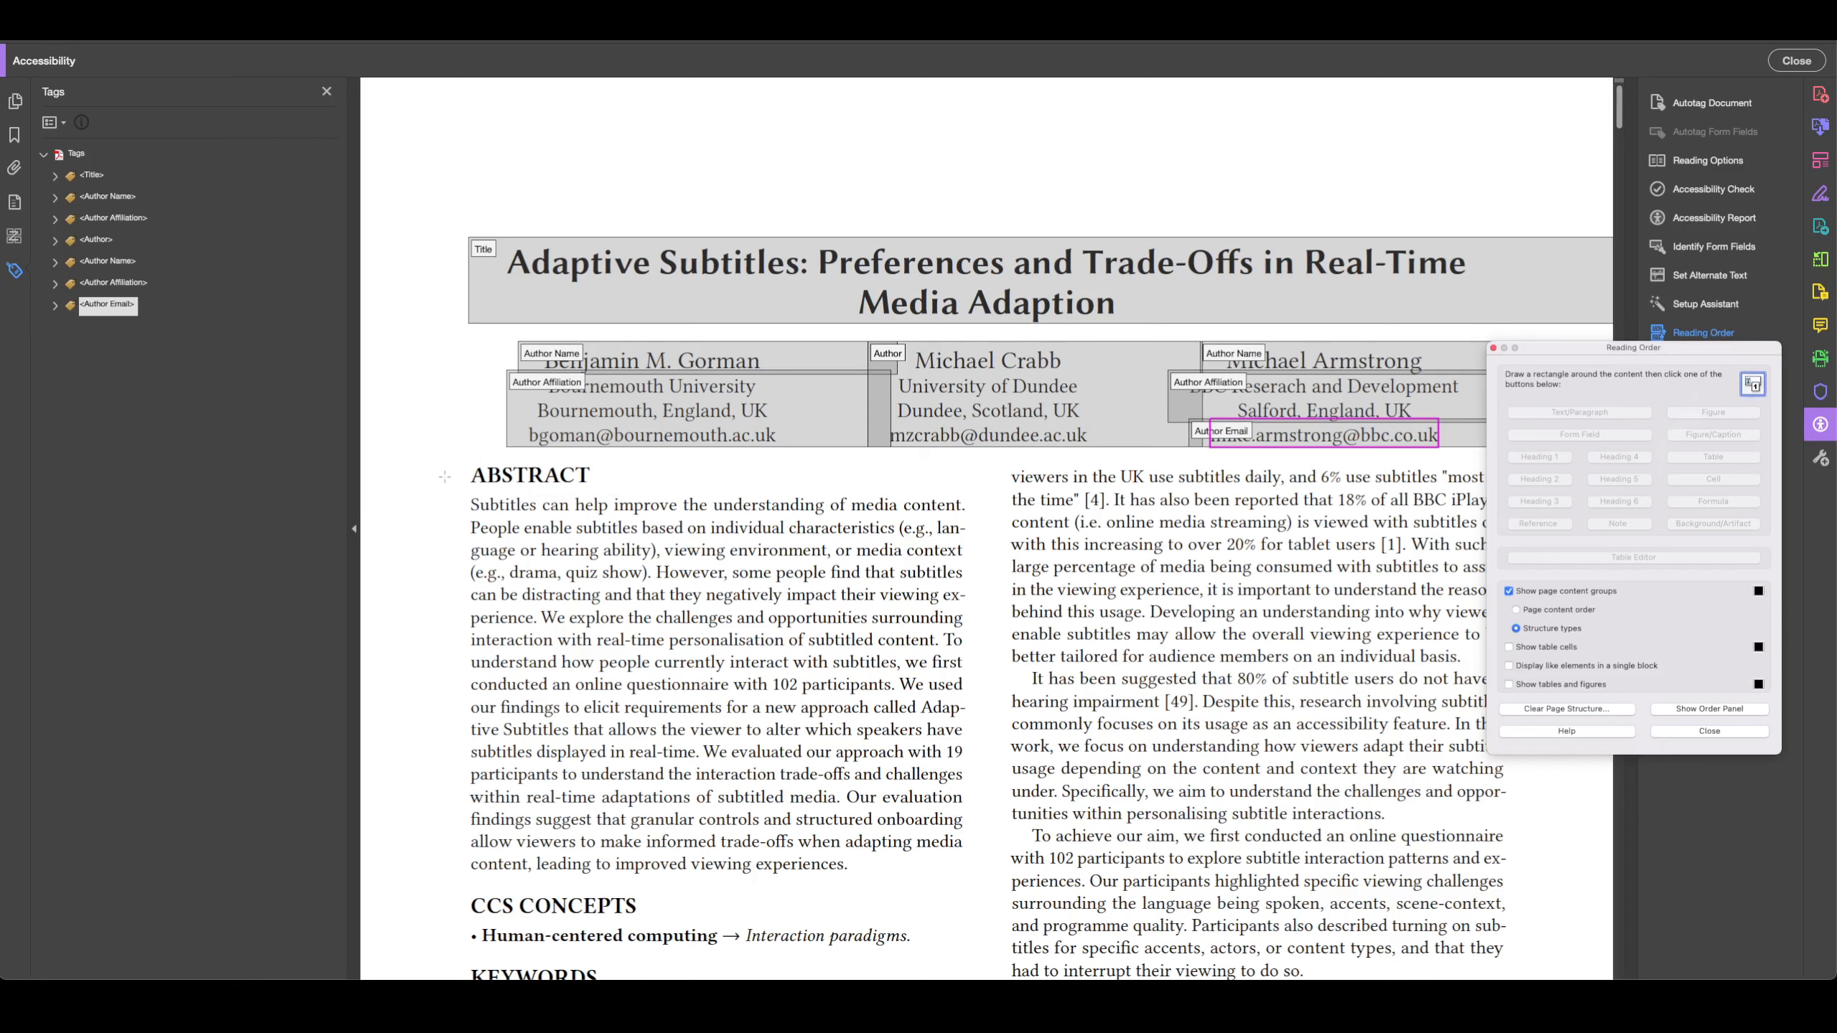
drag(461, 457, 627, 496)
click(1753, 384)
drag(478, 453, 611, 487)
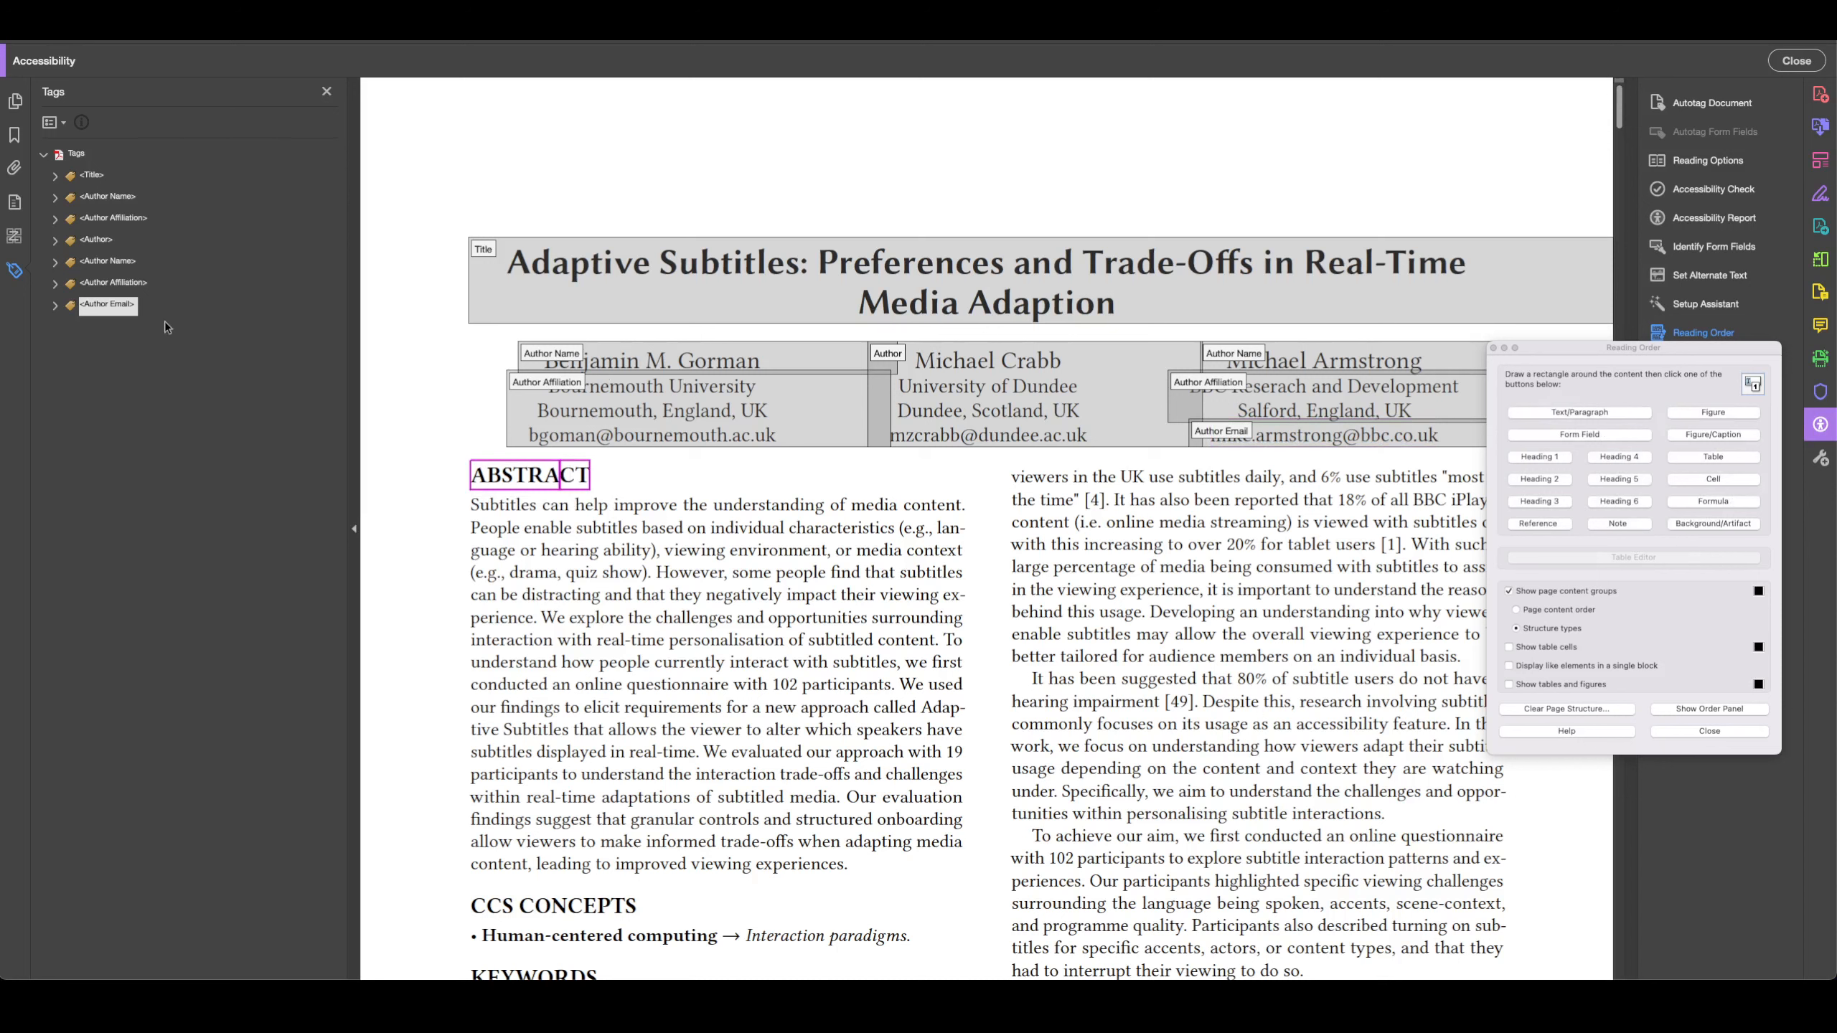
Review the available tag types in the properties of the third author's e-mail tag, and close the Reading Order tool
right_click(108, 306)
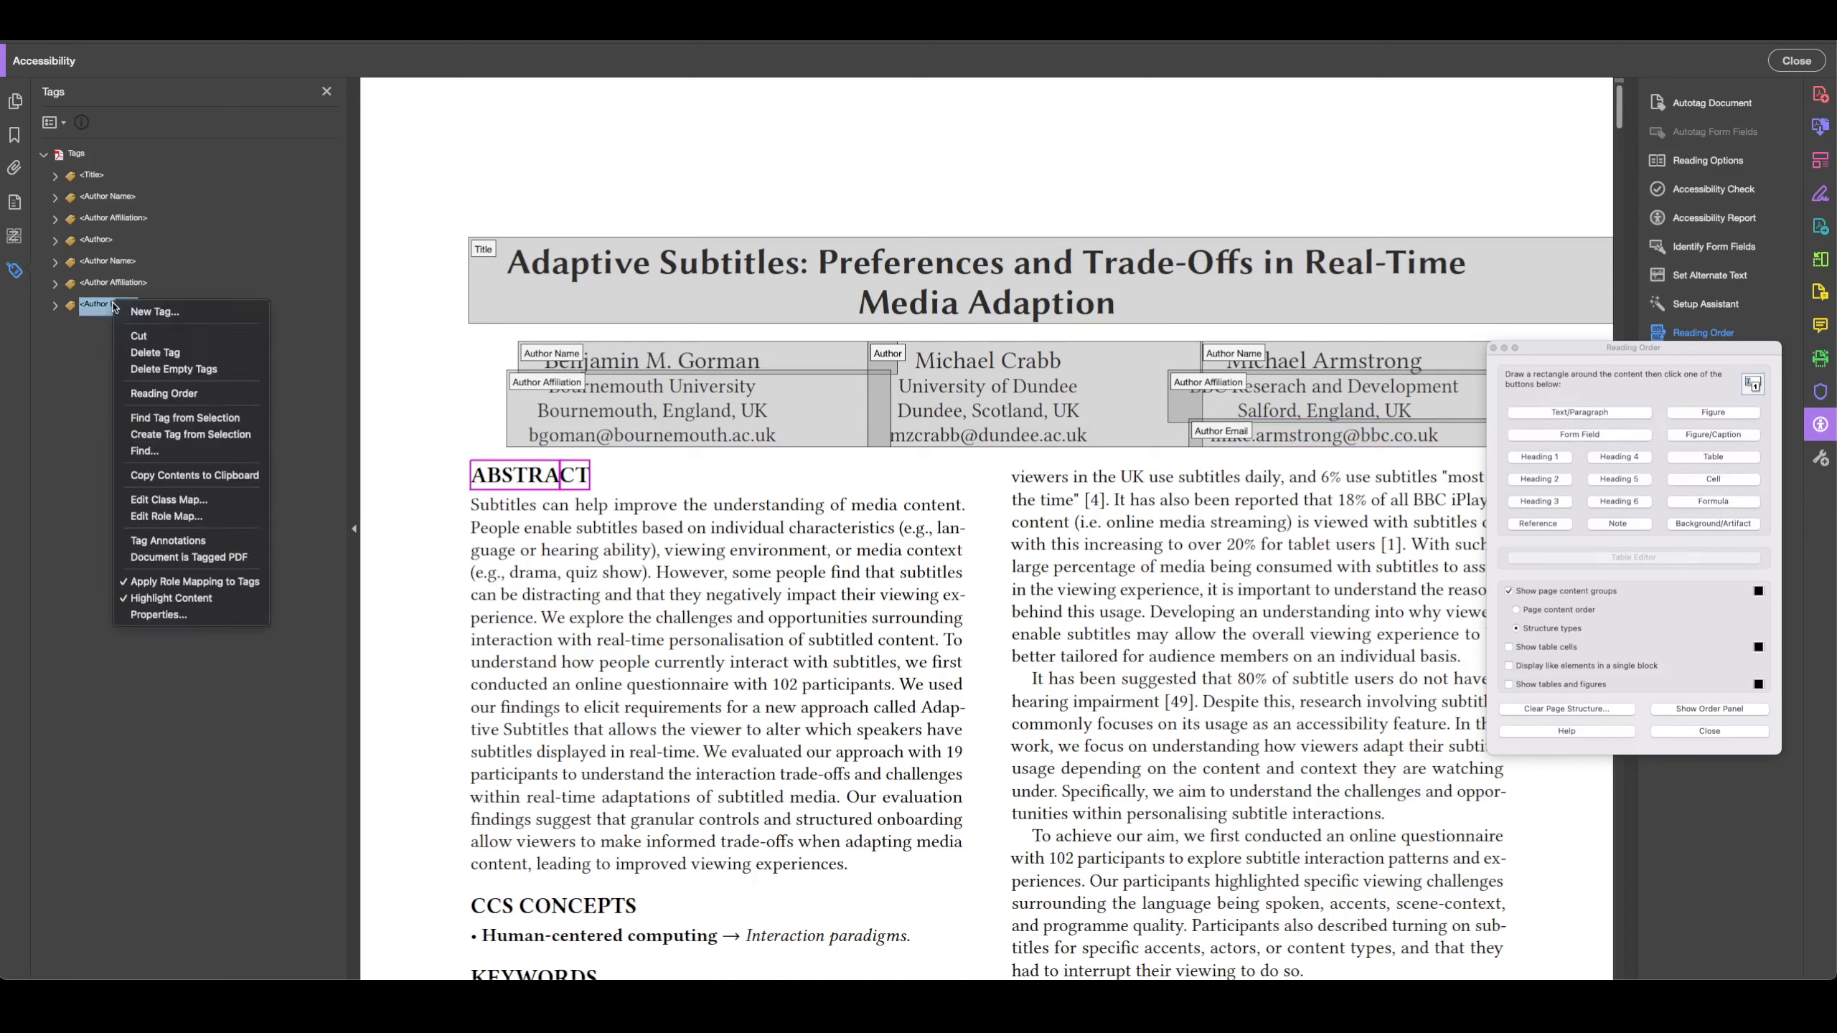
click(154, 615)
click(1157, 343)
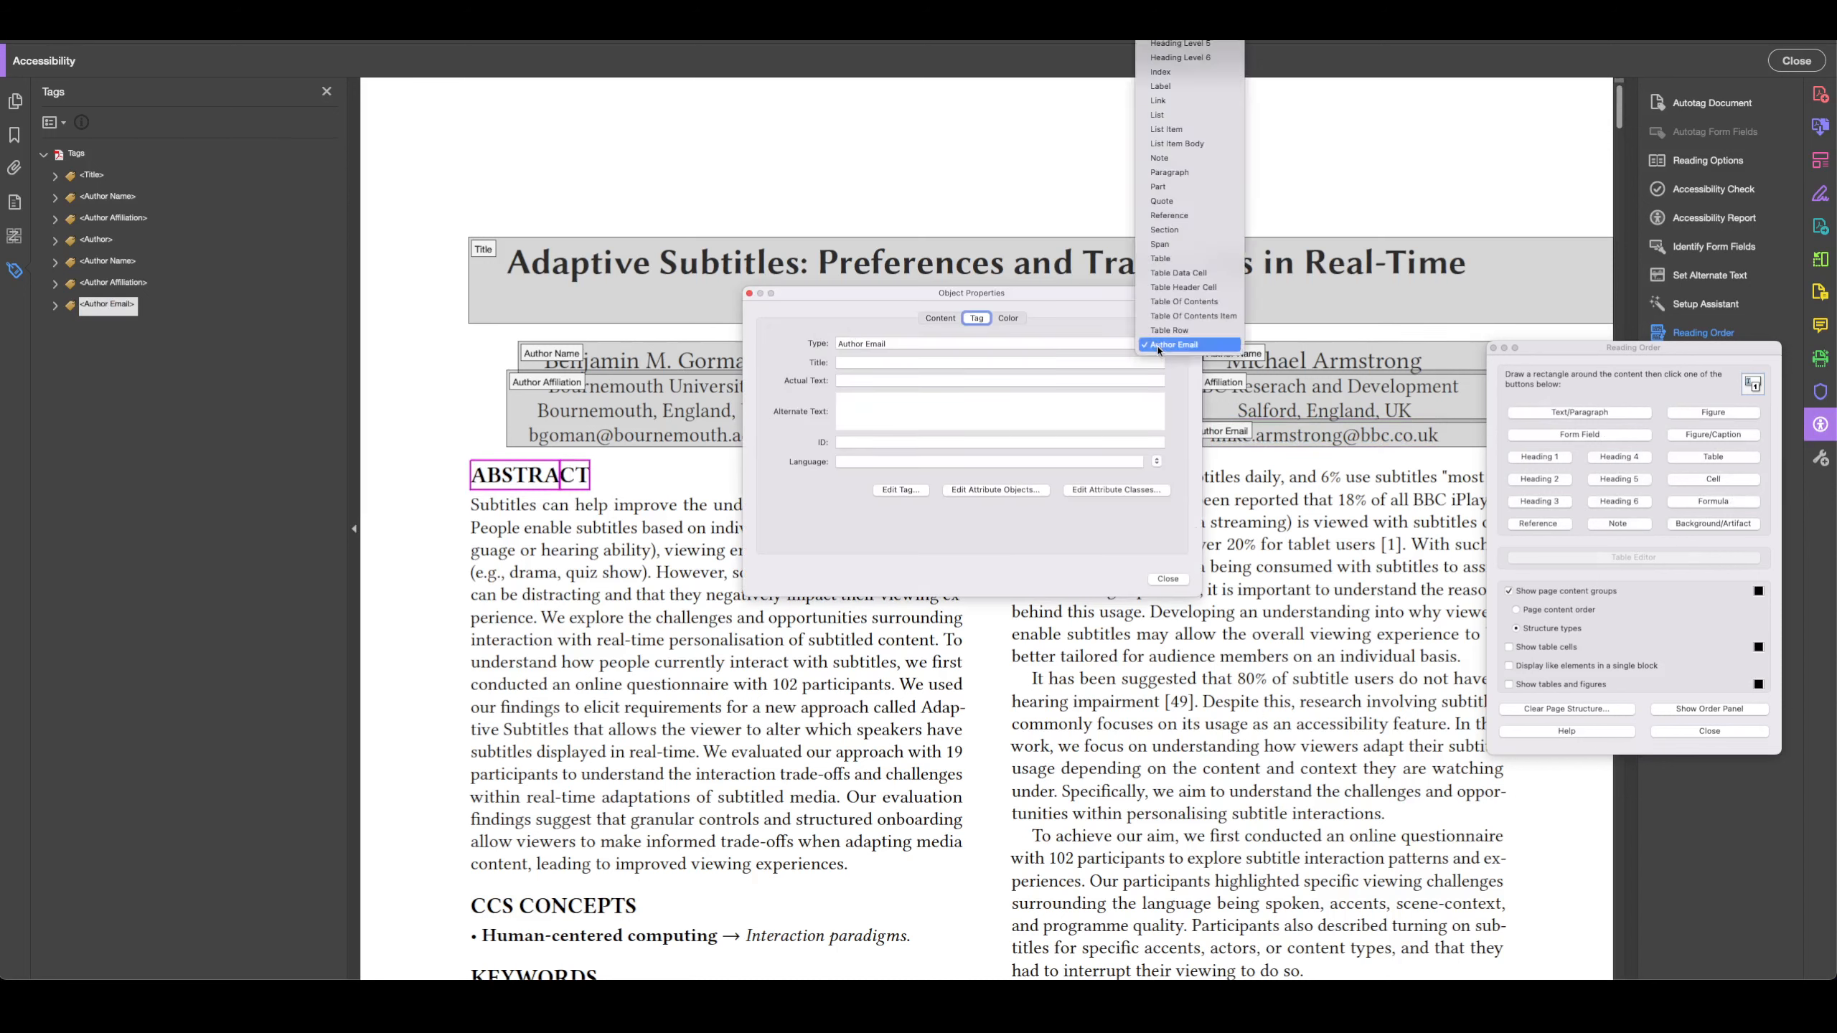
scroll(1194, 360, up, 5)
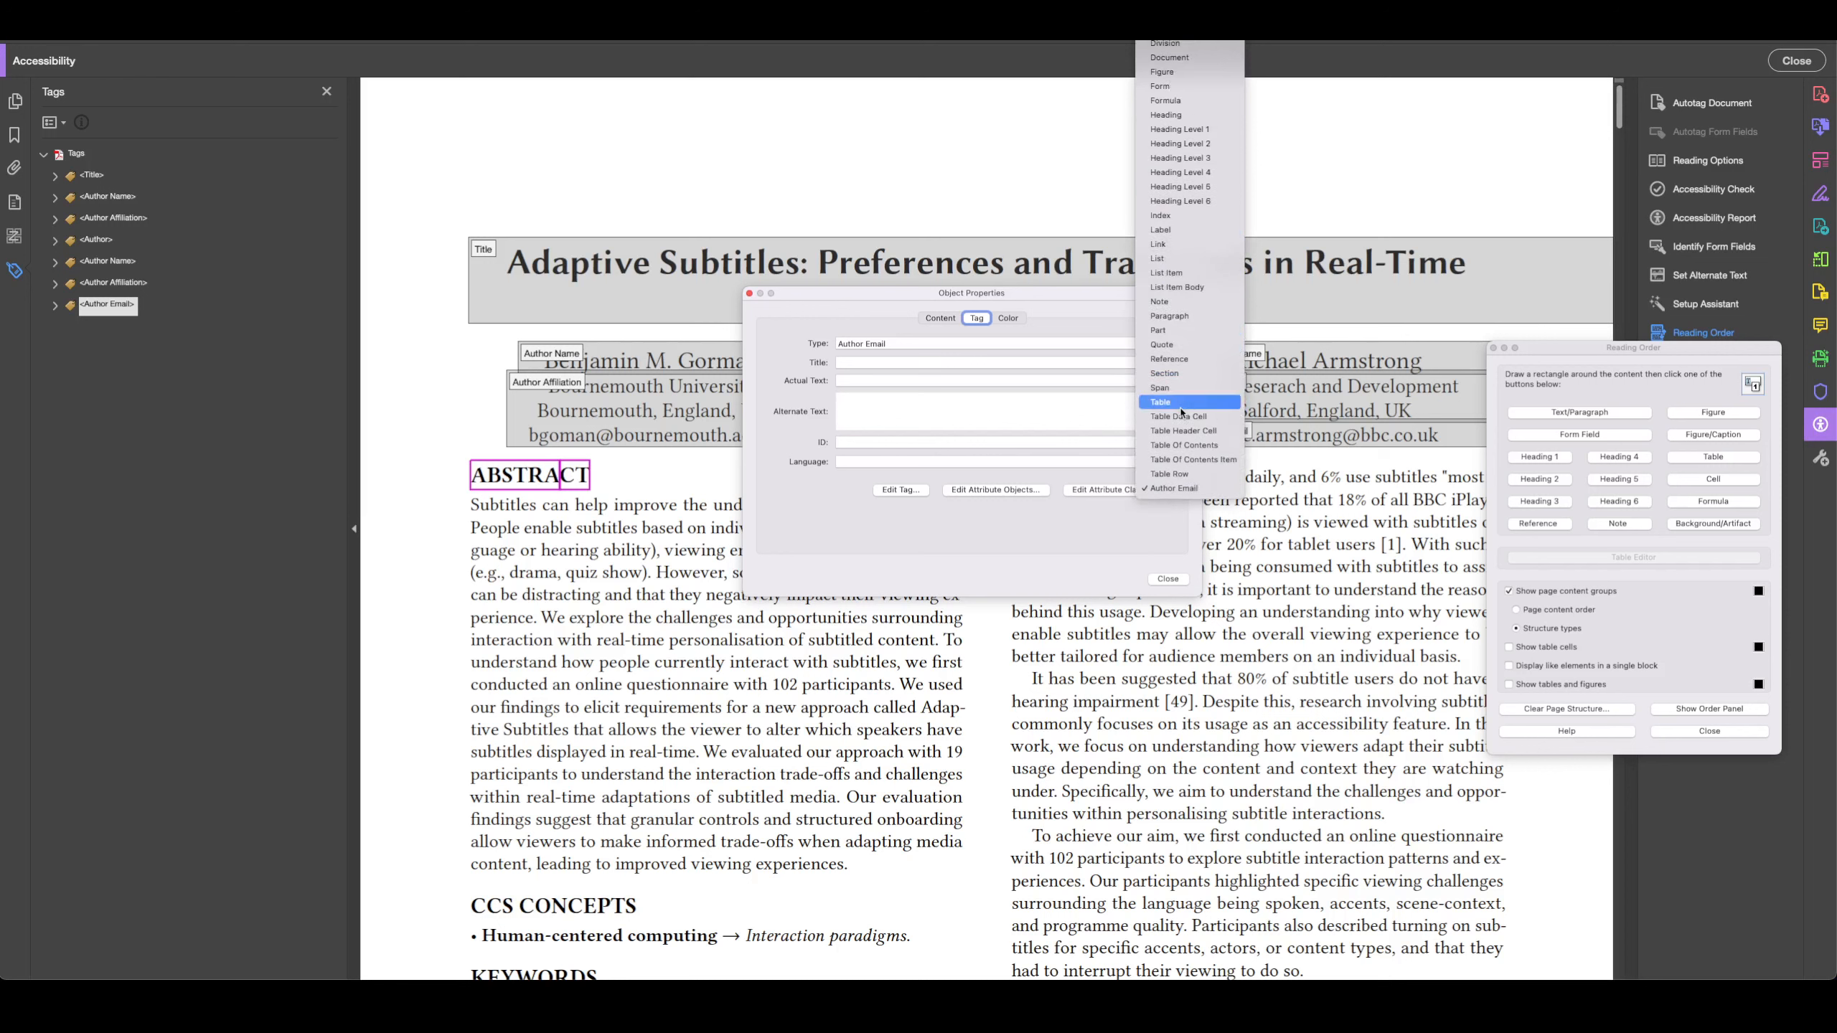
click(1046, 297)
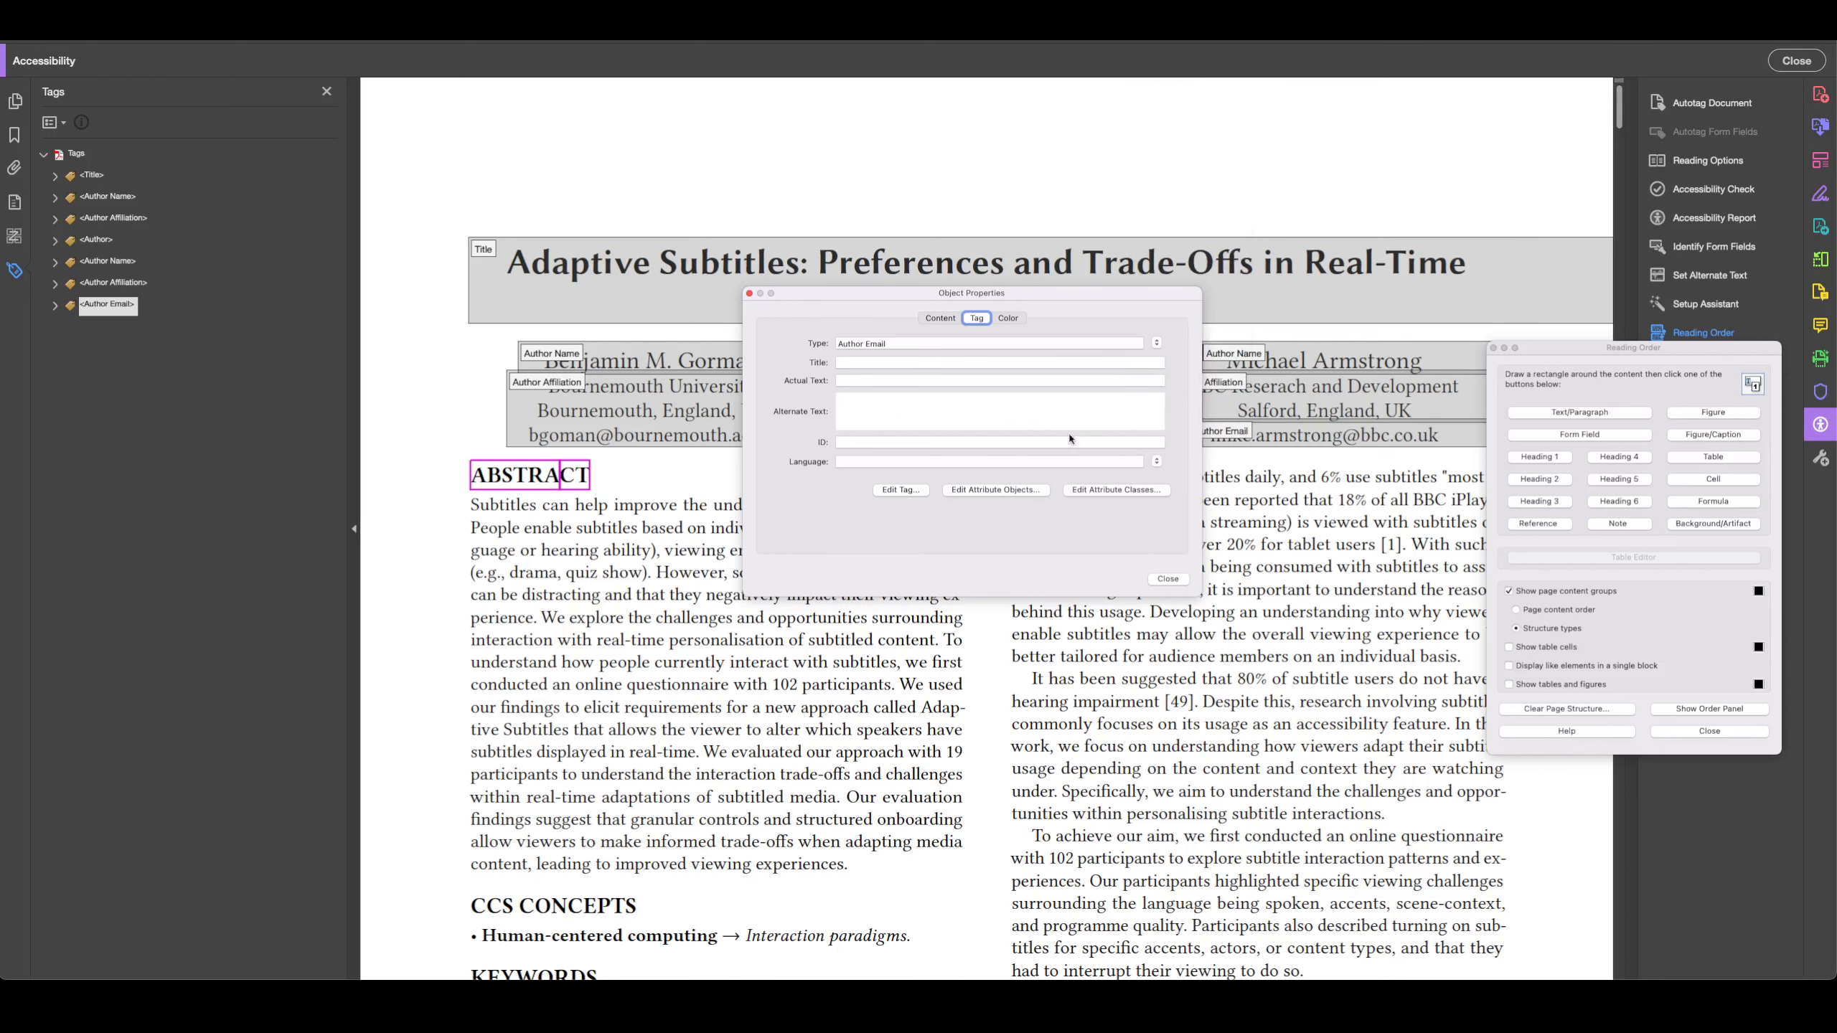
click(1170, 581)
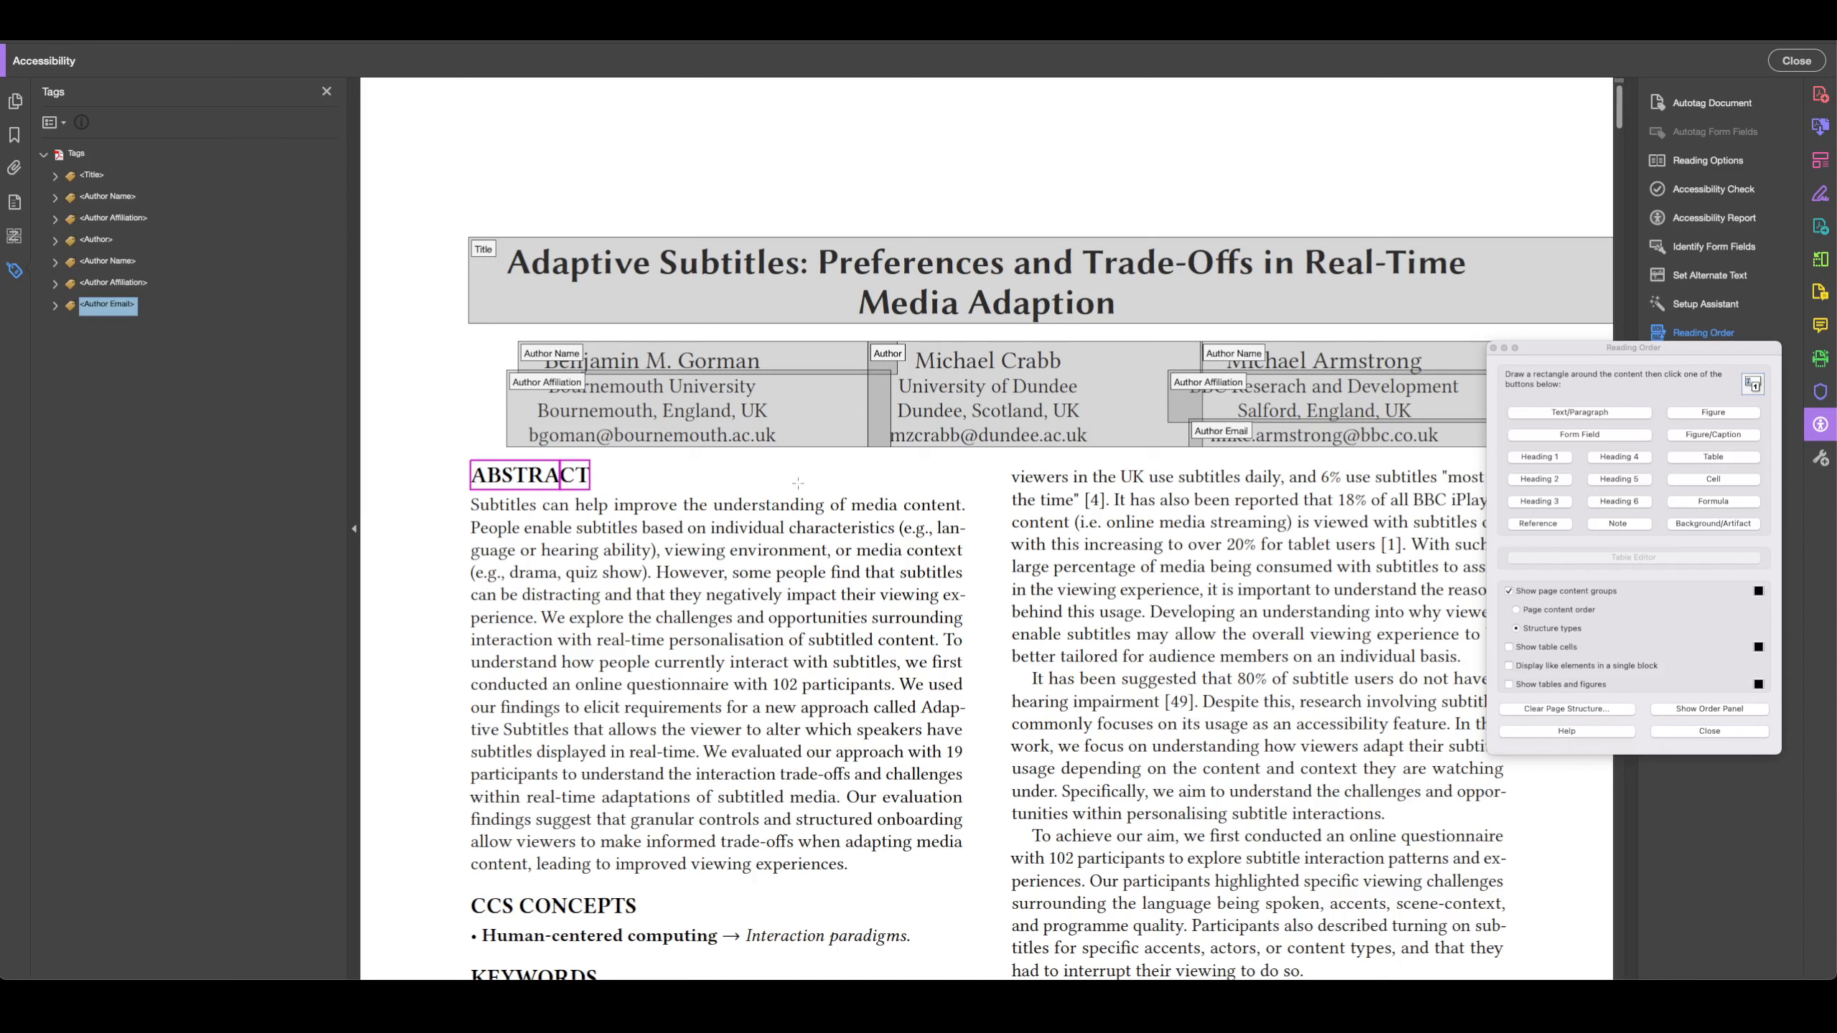
click(1493, 349)
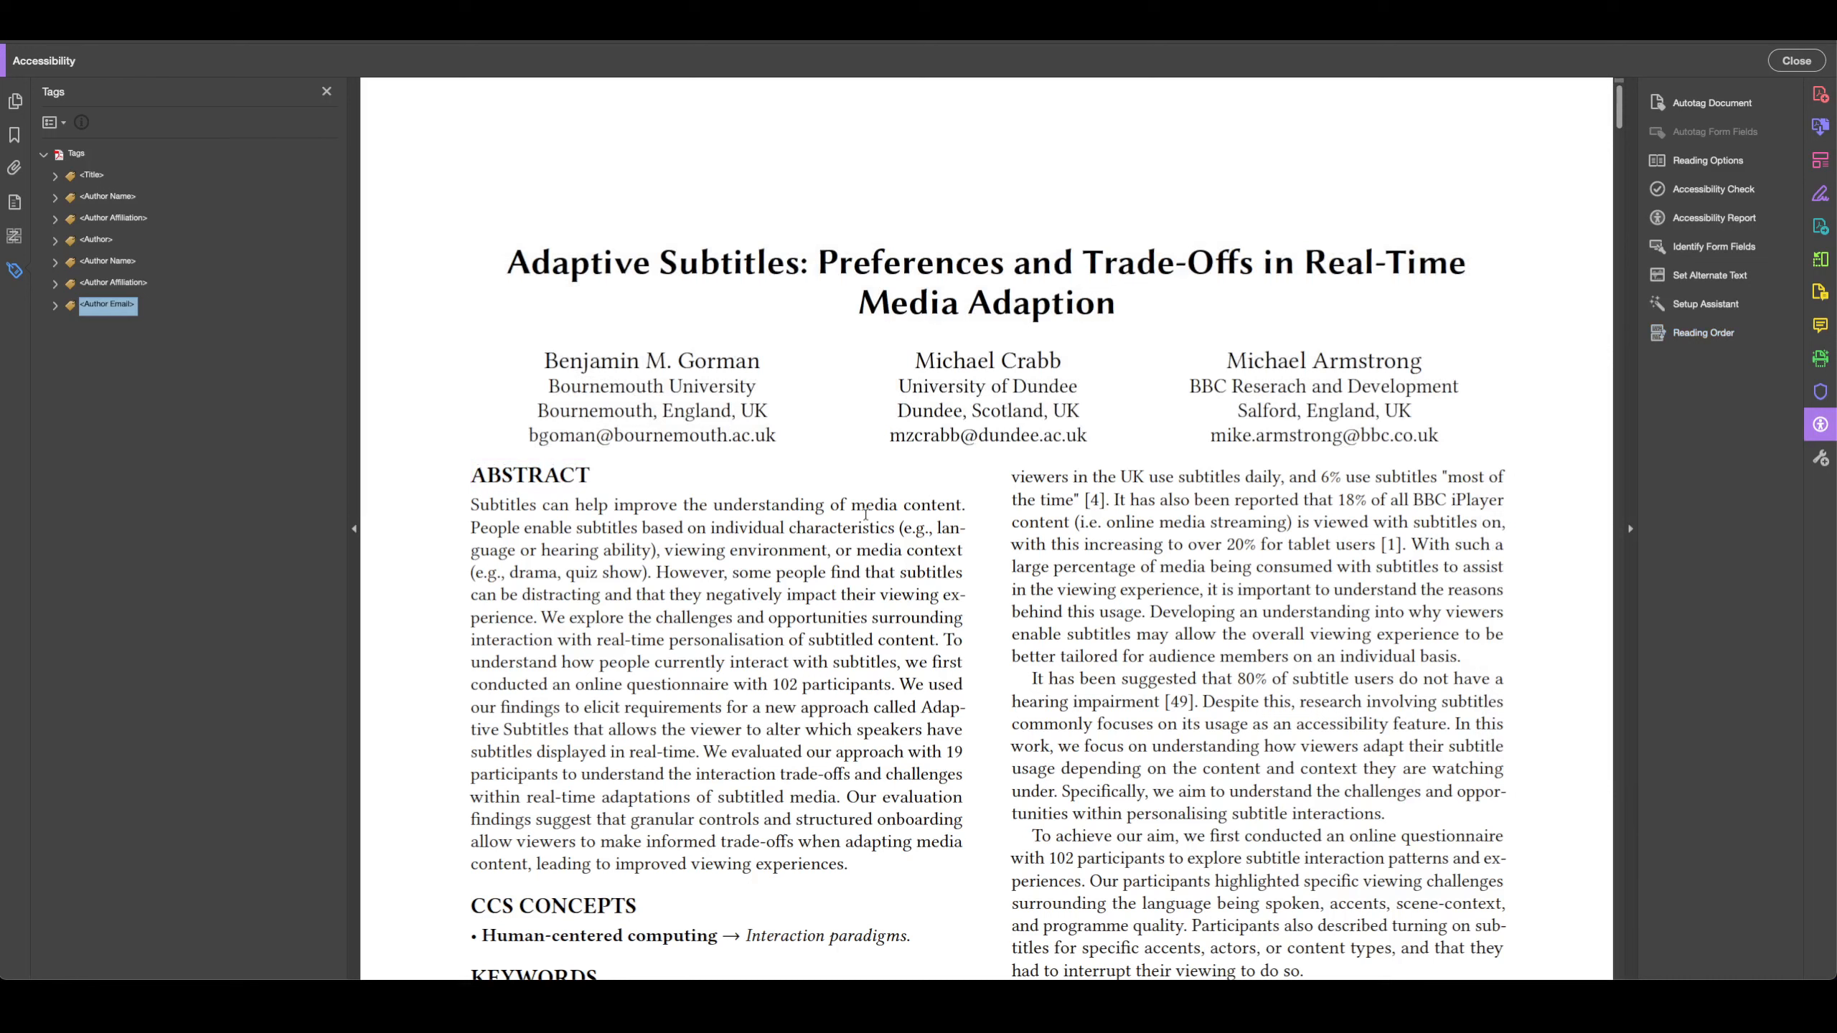